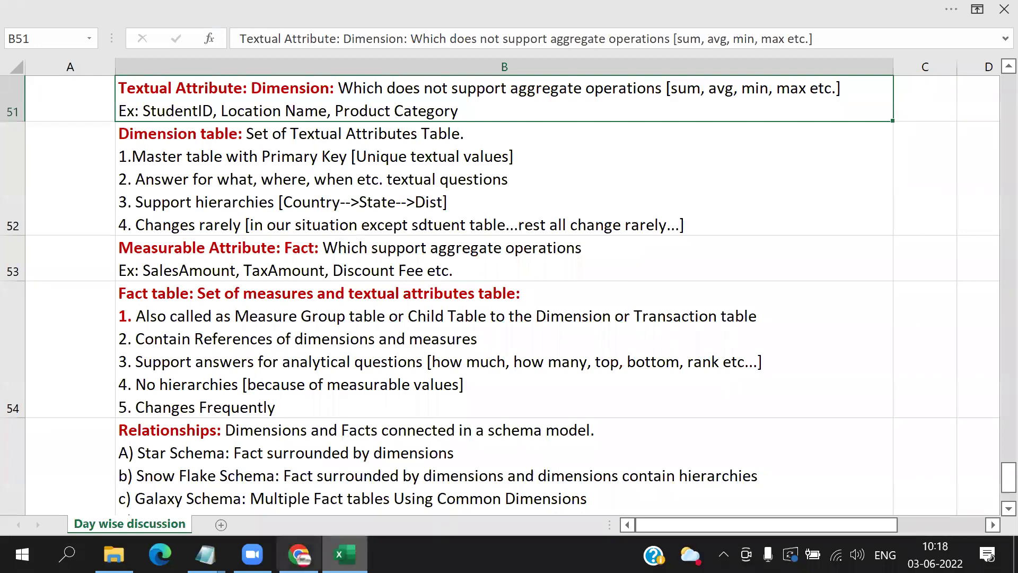
# Step: Switch to Chrome and open WhatsApp Web at web.whatsapp.com
pyautogui.click(298, 554)
pyautogui.write('we')
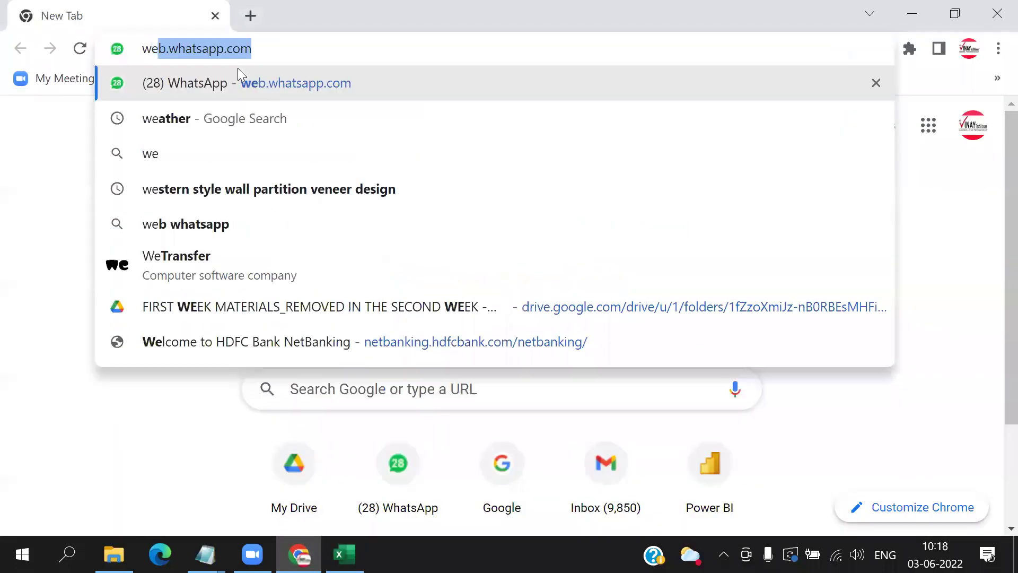
pyautogui.press('Right')
pyautogui.press('Return')
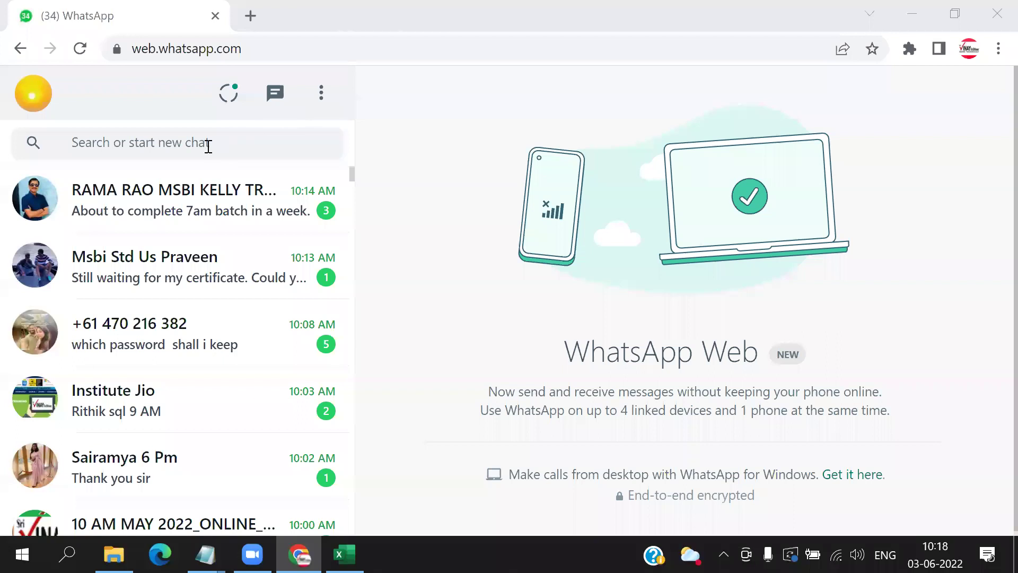
# Step: Search the WhatsApp chats for the Power BI student's name and open that student's conversation
pyautogui.click(208, 146)
pyautogui.write('raj')
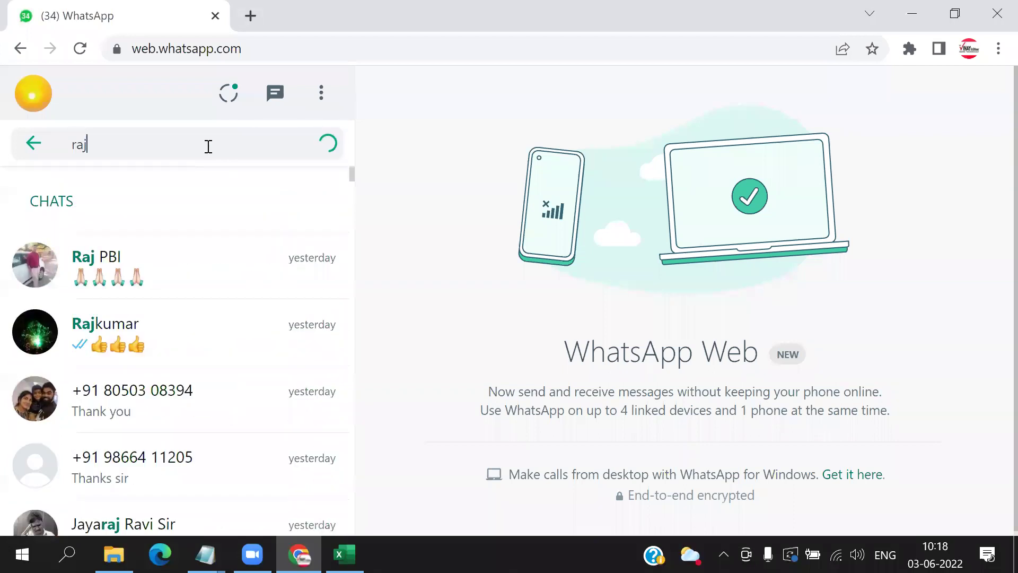
pyautogui.click(198, 272)
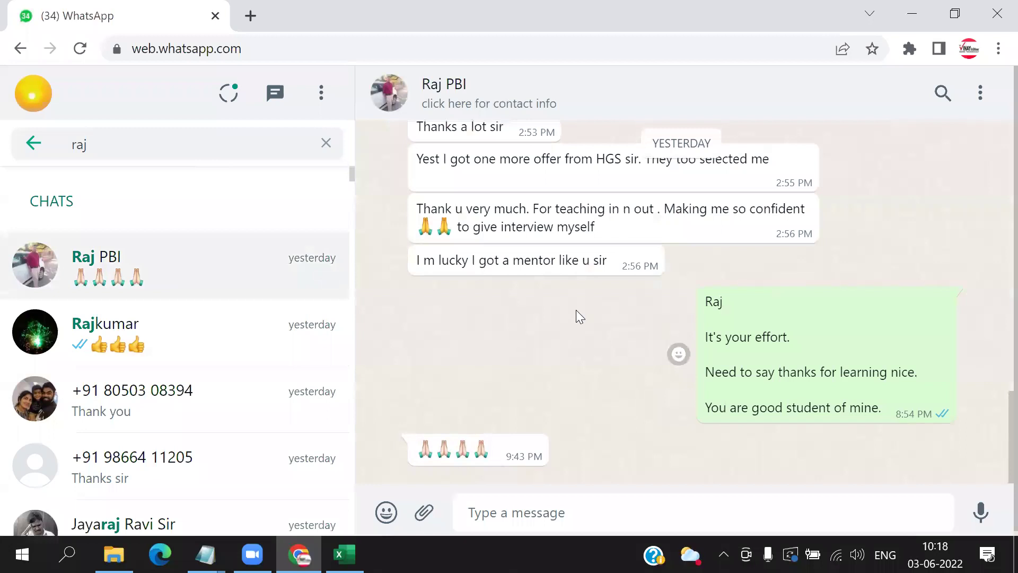
# Step: Examine the student's messages about current project work and sending screenshots of issues, highlighting the key passages
pyautogui.scroll(5, 579, 317)
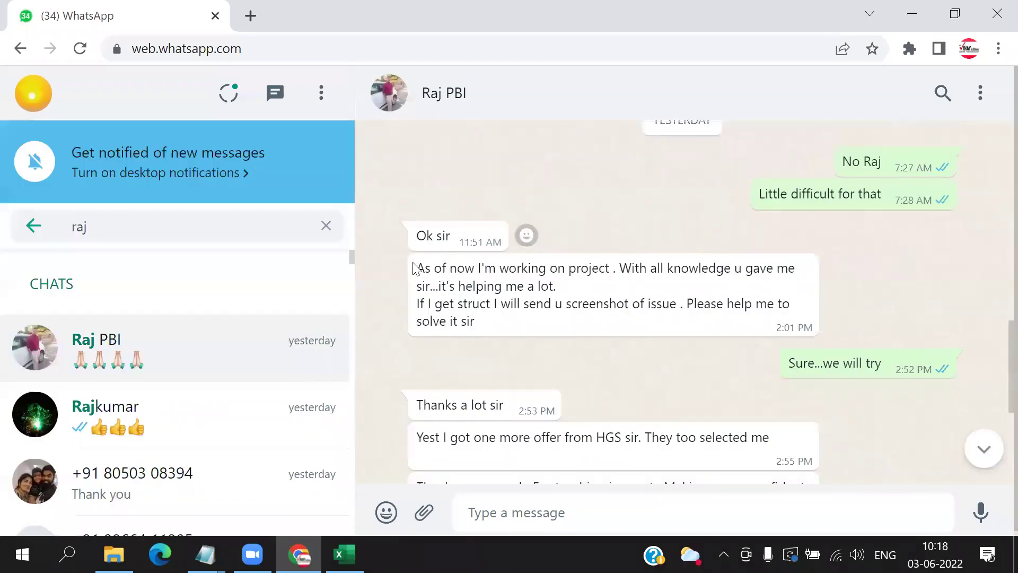
pyautogui.moveTo(417, 268); pyautogui.dragTo(632, 269)
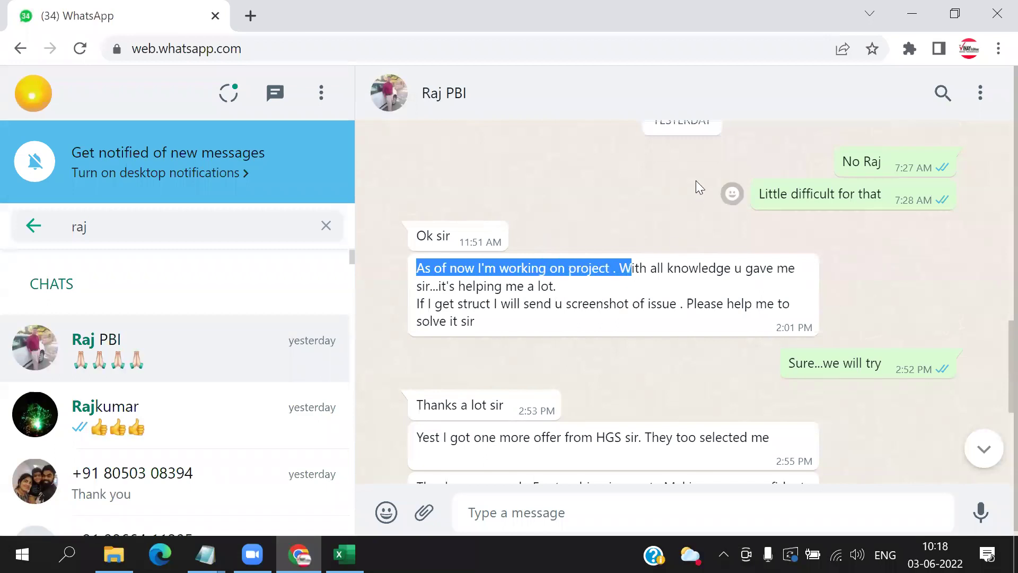
pyautogui.scroll(2, 699, 187)
pyautogui.click(626, 360)
pyautogui.moveTo(626, 360); pyautogui.dragTo(776, 383)
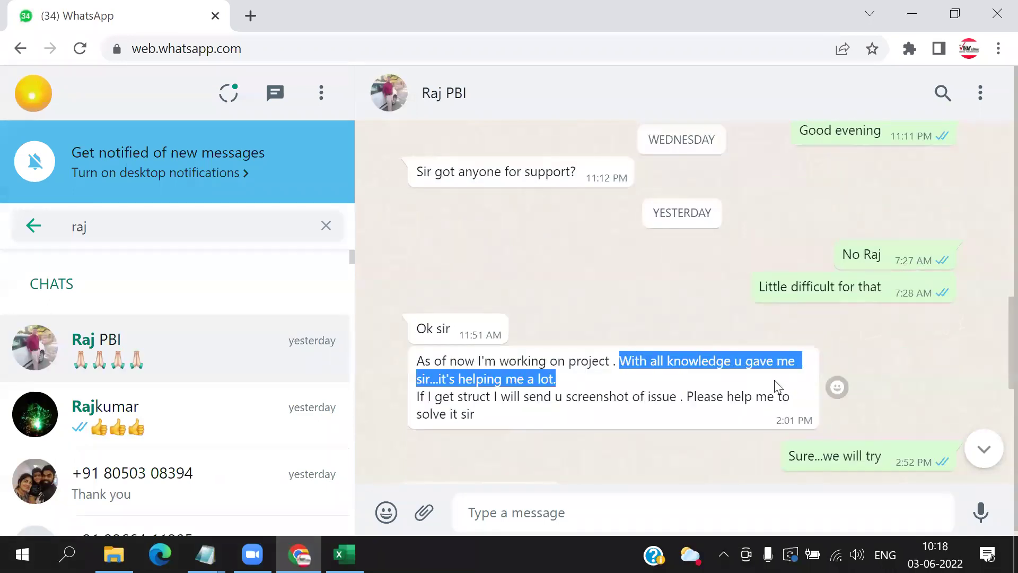
pyautogui.scroll(-2, 872, 379)
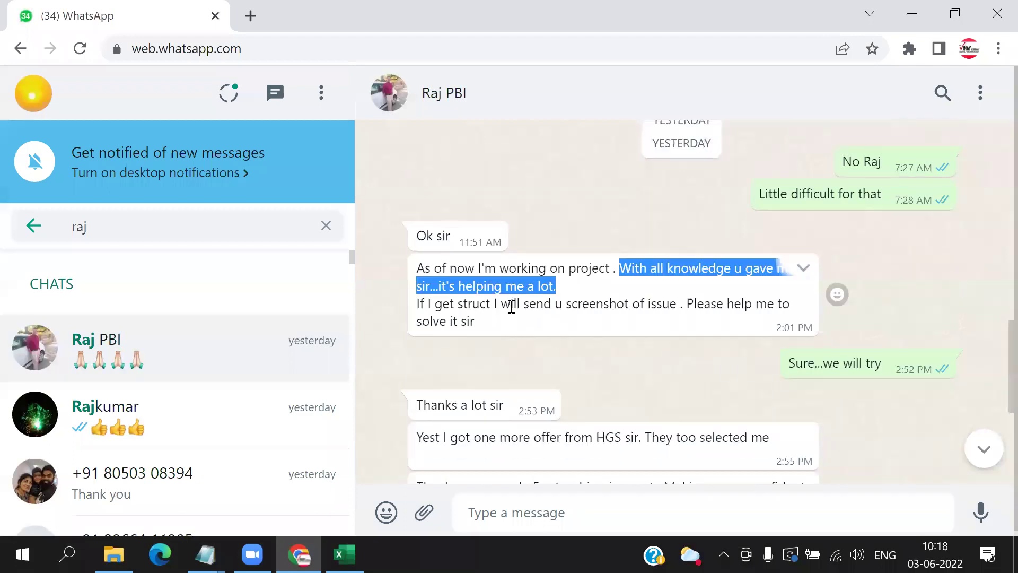
pyautogui.moveTo(511, 306); pyautogui.dragTo(477, 321)
pyautogui.scroll(-4, 586, 234)
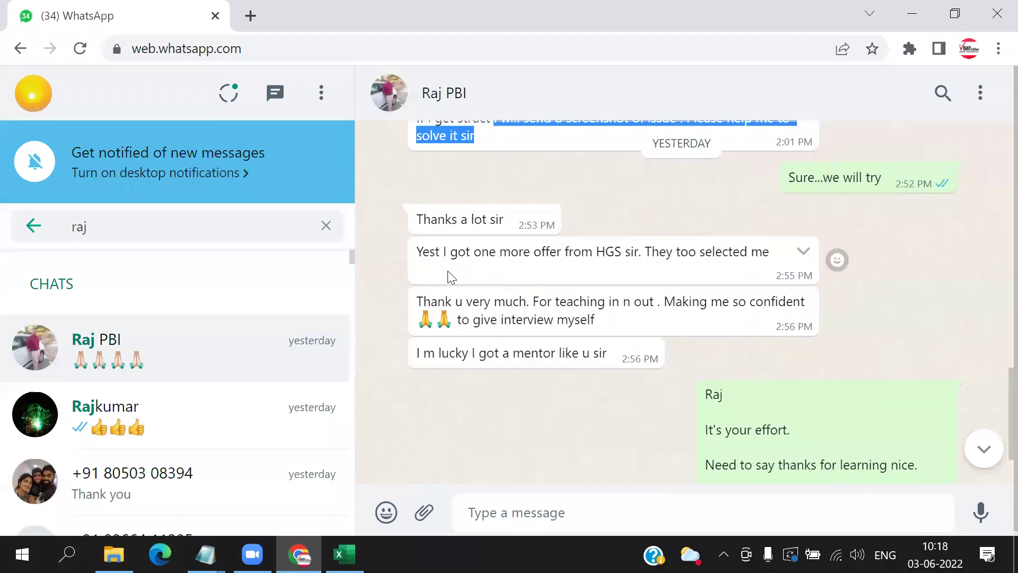
# Step: Read the student's messages about the HGS job offer and the teaching, highlighting the important phrases
pyautogui.moveTo(421, 252); pyautogui.dragTo(639, 254)
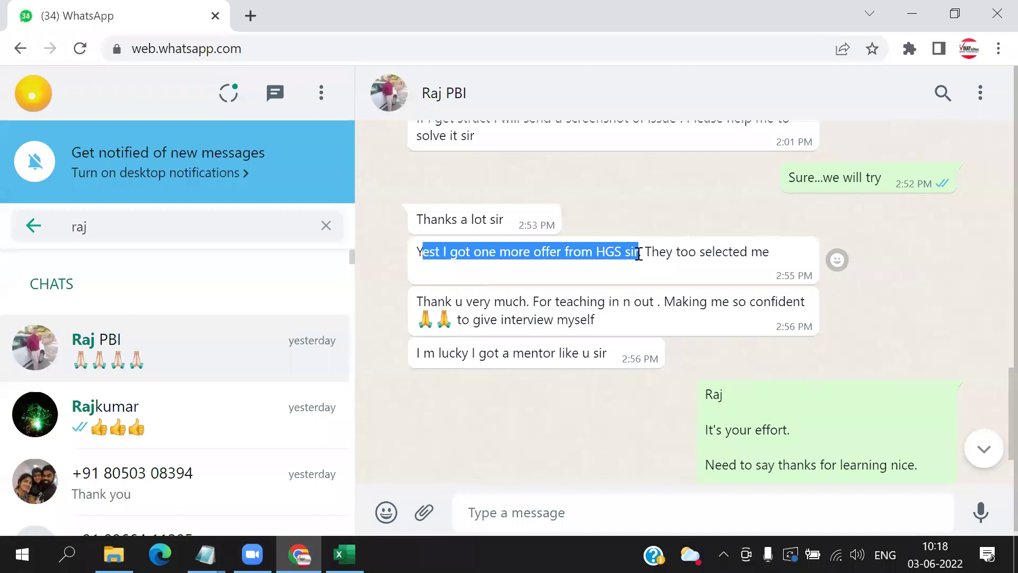
pyautogui.moveTo(639, 254); pyautogui.dragTo(800, 262)
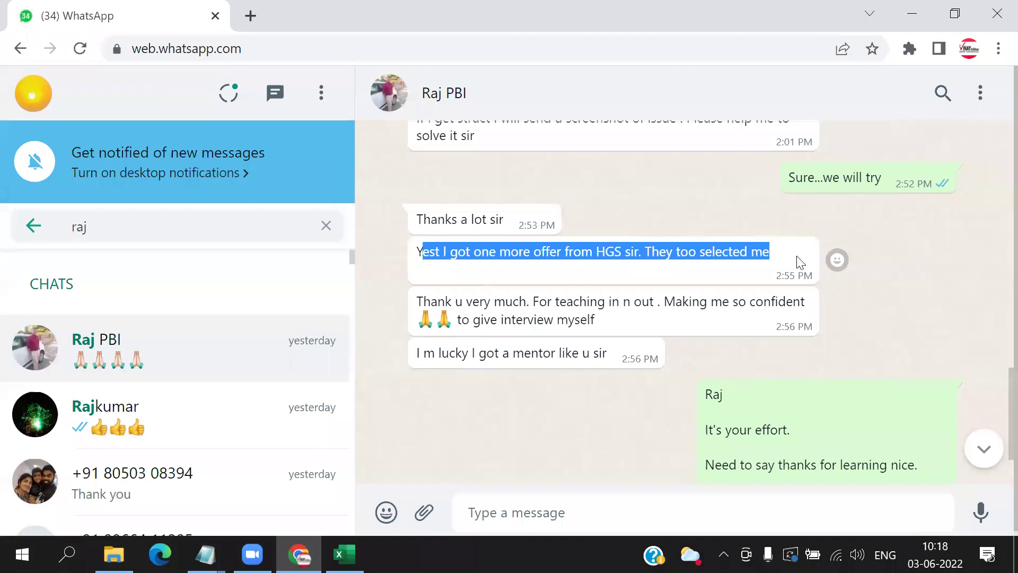
pyautogui.moveTo(549, 299); pyautogui.dragTo(780, 303)
pyautogui.click(643, 330)
pyautogui.moveTo(609, 301); pyautogui.dragTo(657, 305)
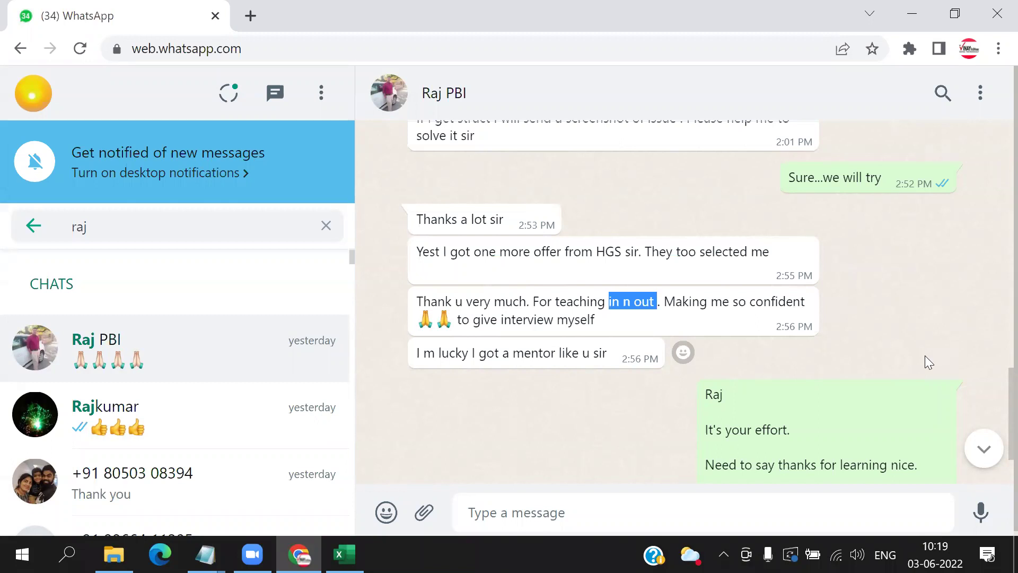
pyautogui.scroll(-2, 929, 361)
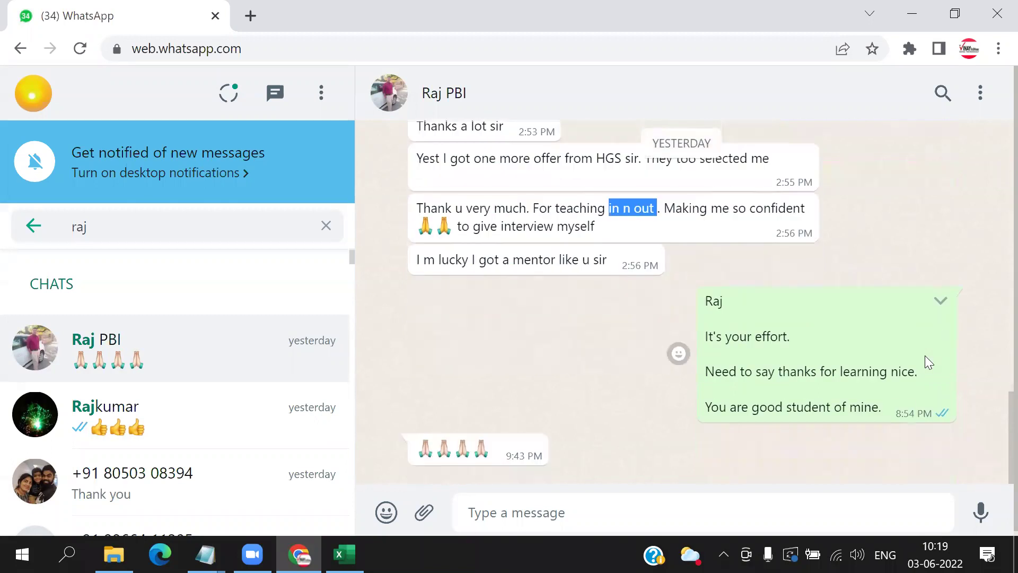
# Step: Search the chats for "7 am feb" and open the 7 AM FEB 2022_ONLINE_PBI group
pyautogui.click(326, 226)
pyautogui.write('7 am feb')
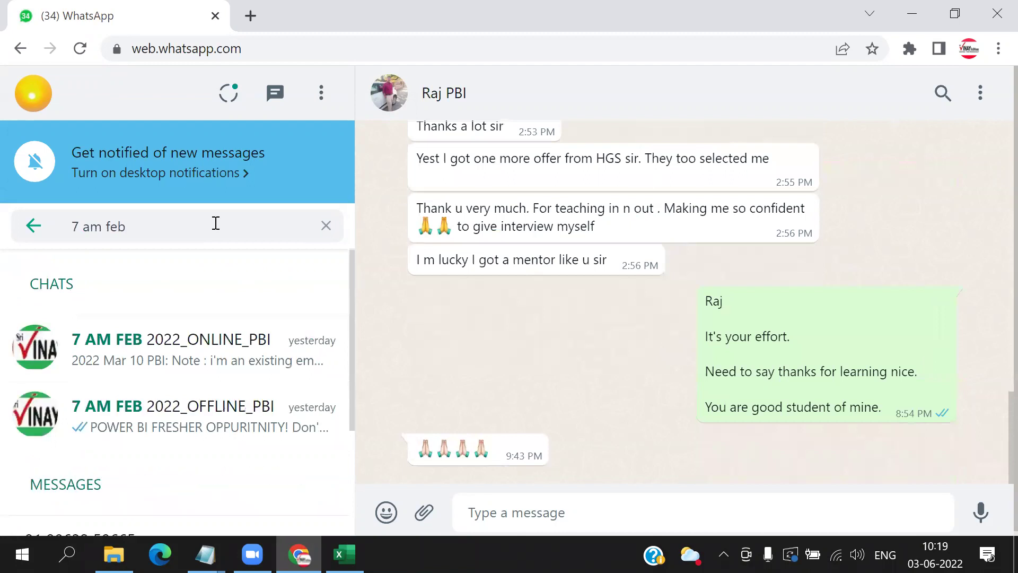
pyautogui.click(223, 357)
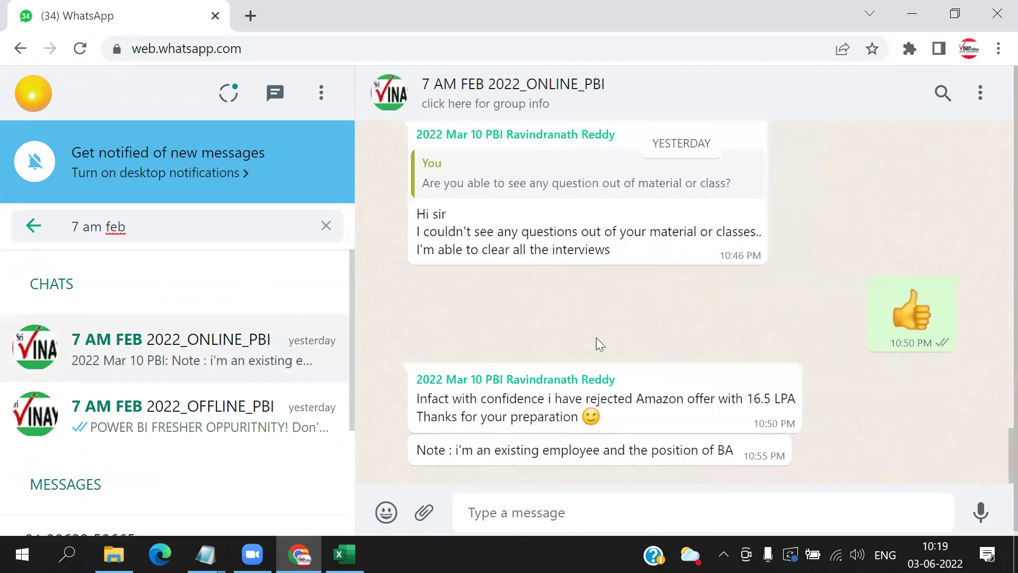
# Step: Review the group's recent messages about interview questions and job offers, and close the browser
pyautogui.scroll(10, 648, 345)
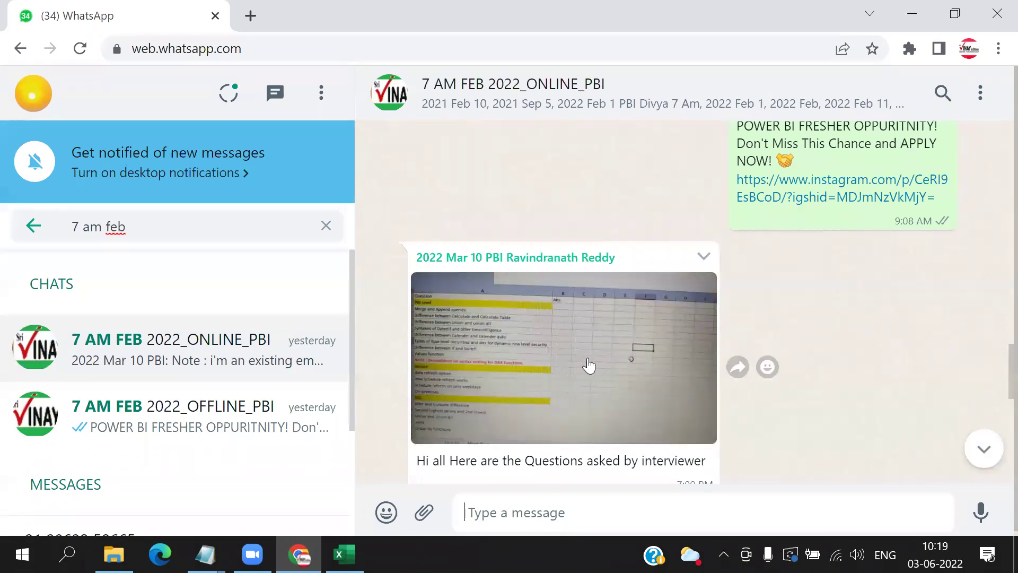
pyautogui.scroll(-5, 589, 365)
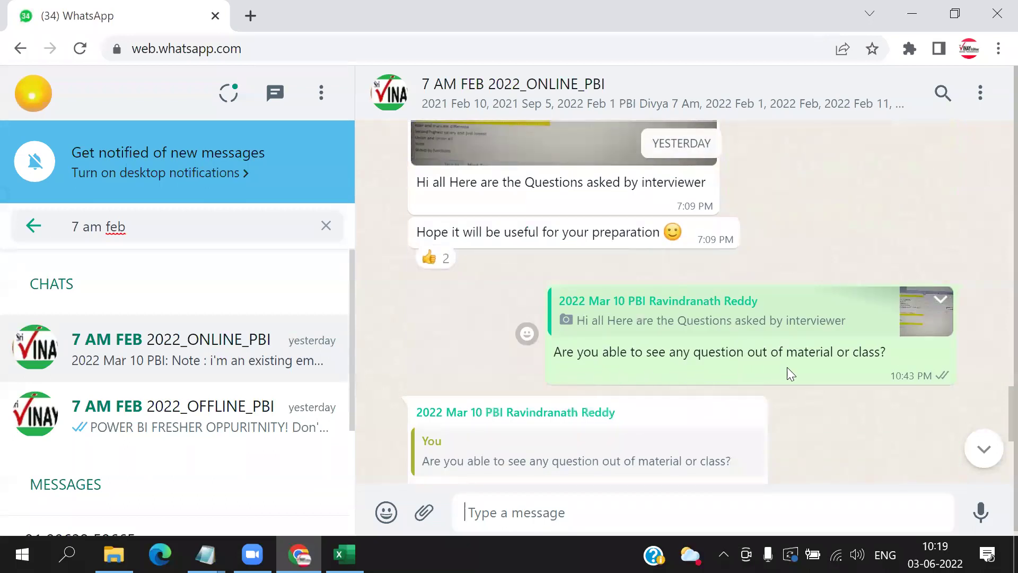
pyautogui.scroll(-3, 773, 381)
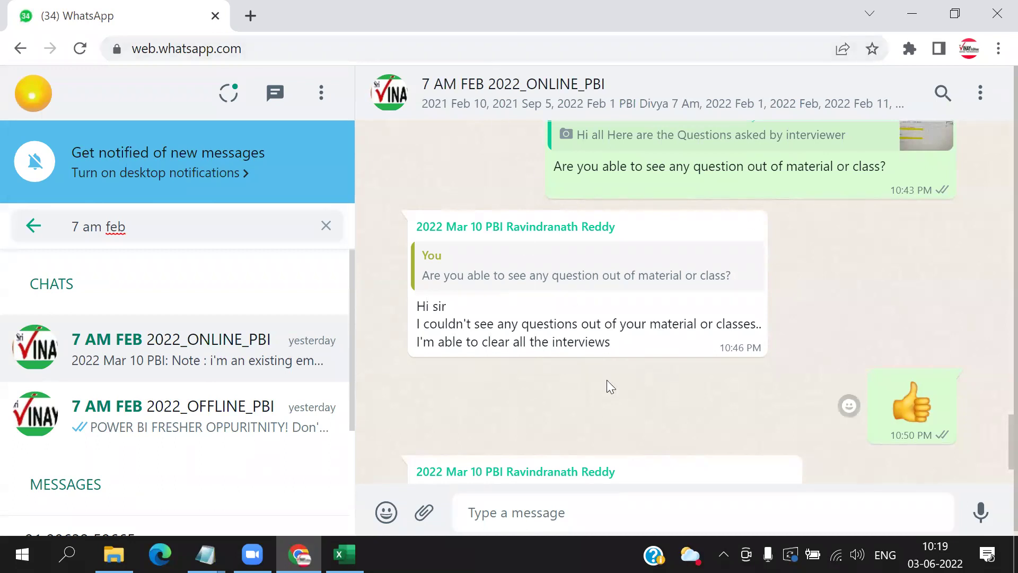
pyautogui.scroll(-2, 610, 384)
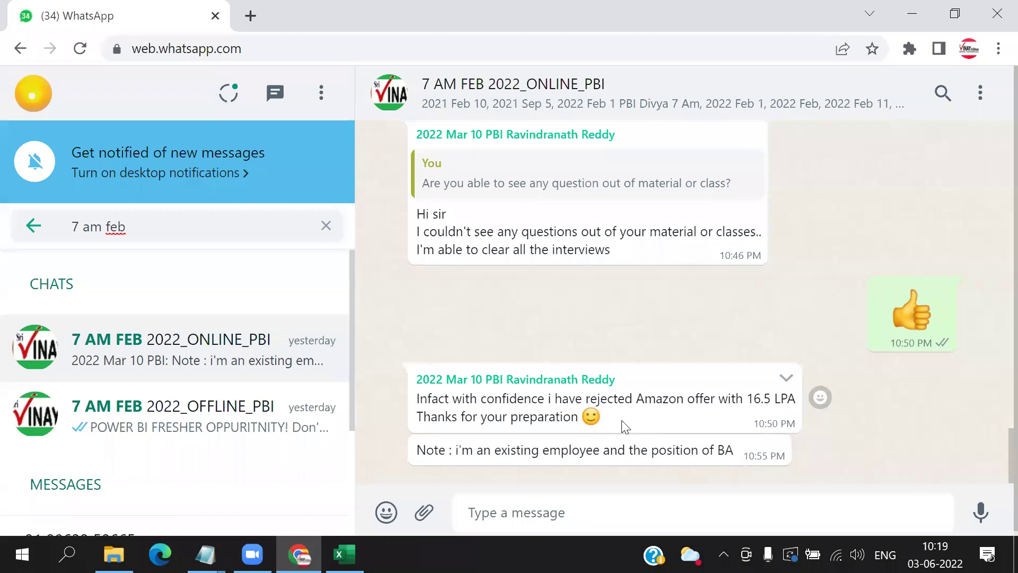
pyautogui.click(995, 25)
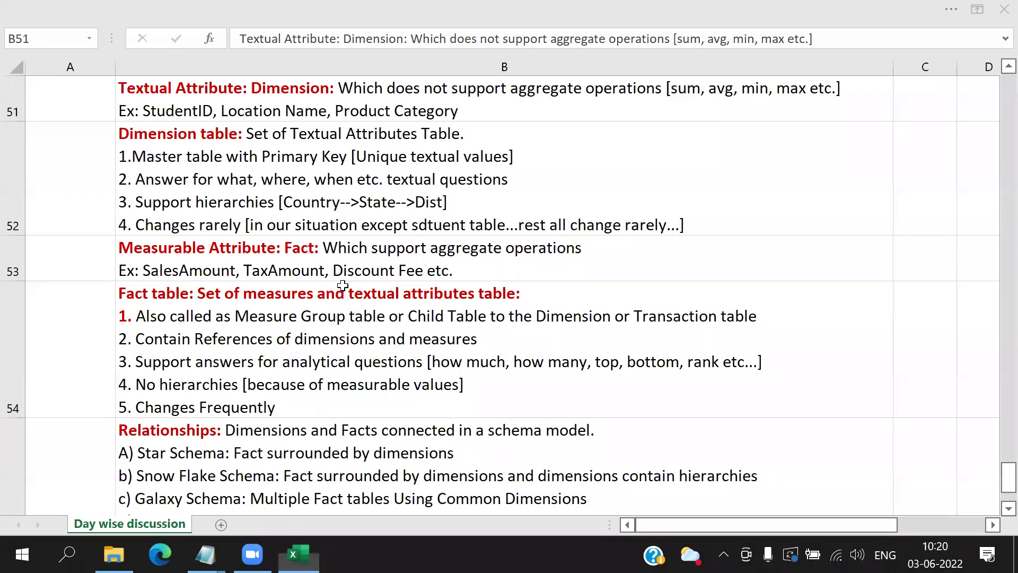
# Step: Review the notes on dimension tables, facts, fact tables and schema relationships in cells B52 to B55
pyautogui.click(297, 156)
pyautogui.click(278, 255)
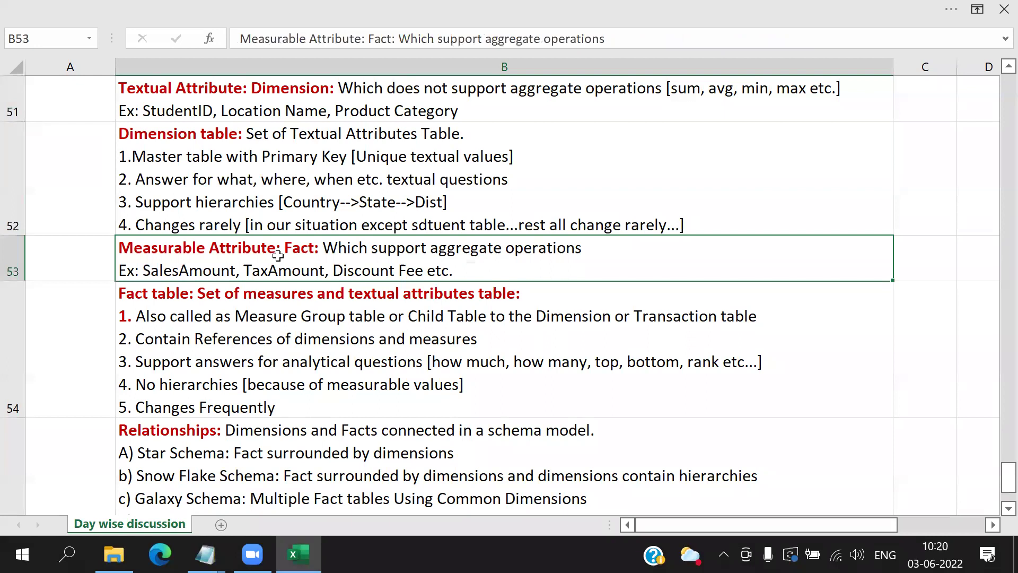
pyautogui.click(279, 326)
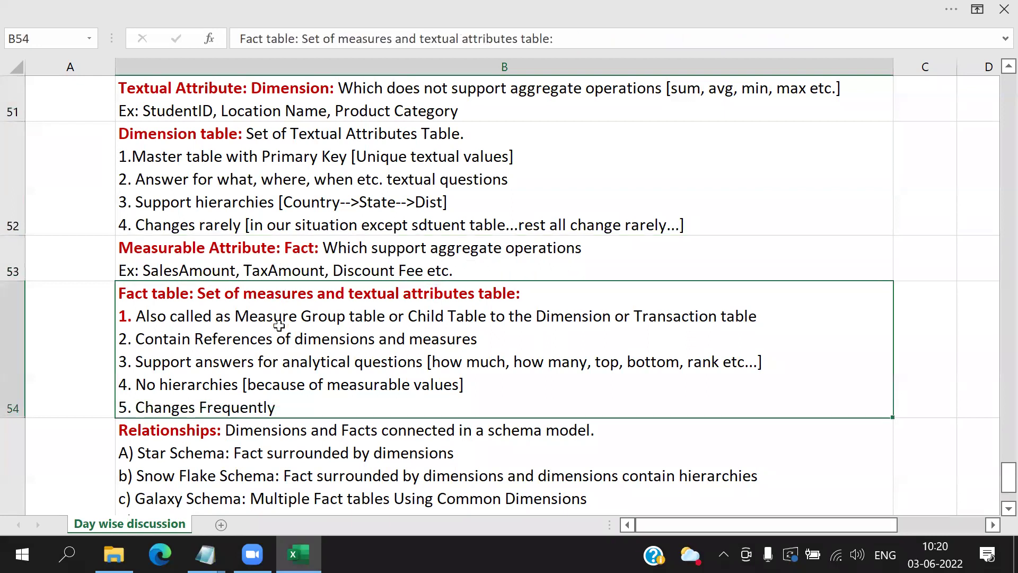
pyautogui.click(238, 452)
pyautogui.scroll(-2, 302, 371)
pyautogui.scroll(1, 324, 324)
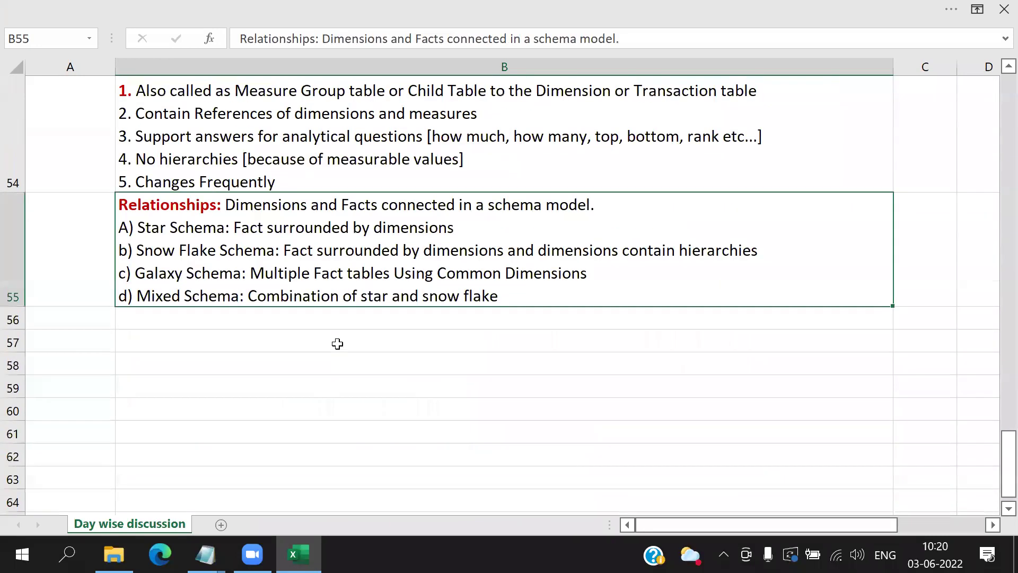
pyautogui.scroll(1, 337, 344)
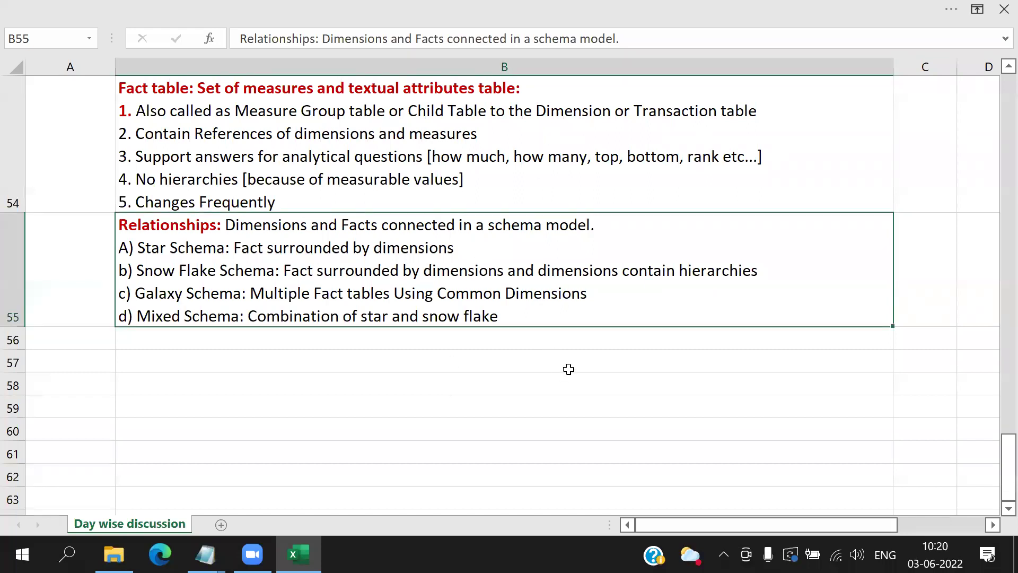
# Step: Enter the date 03_06_2022 in cell A57 as a new day entry below the notes
pyautogui.click(91, 362)
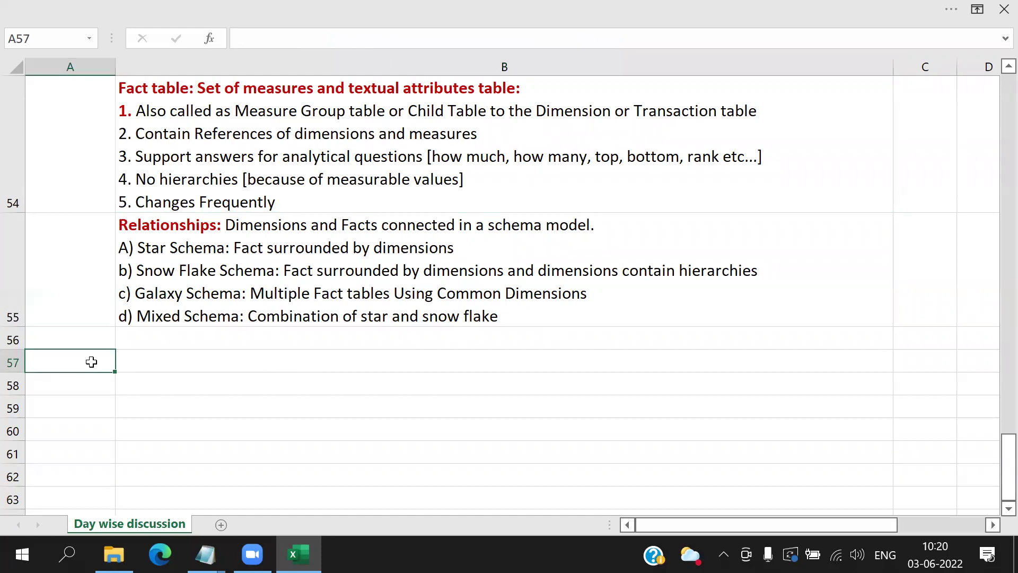
pyautogui.write('03_06_2022')
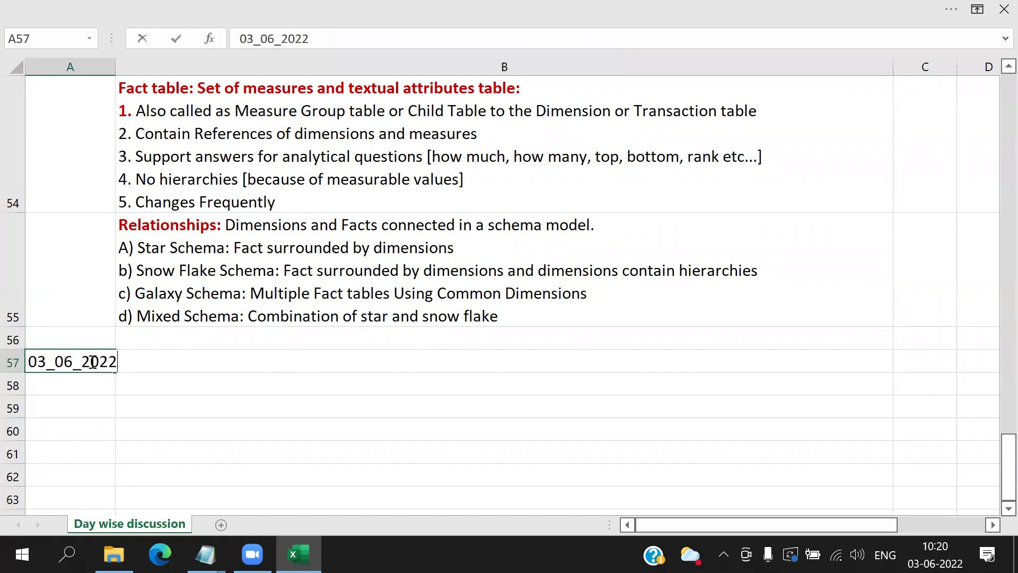
pyautogui.press('Tab')
# Step: Format the date in cell A57 as bold with a red font colour
pyautogui.click(92, 361)
pyautogui.rightClick(91, 362)
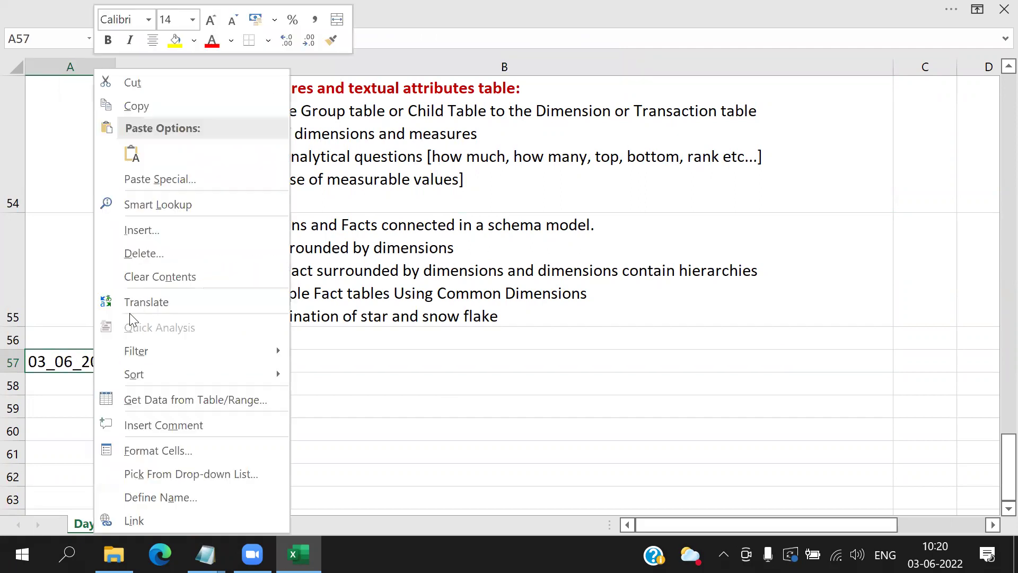
pyautogui.click(108, 39)
pyautogui.click(231, 44)
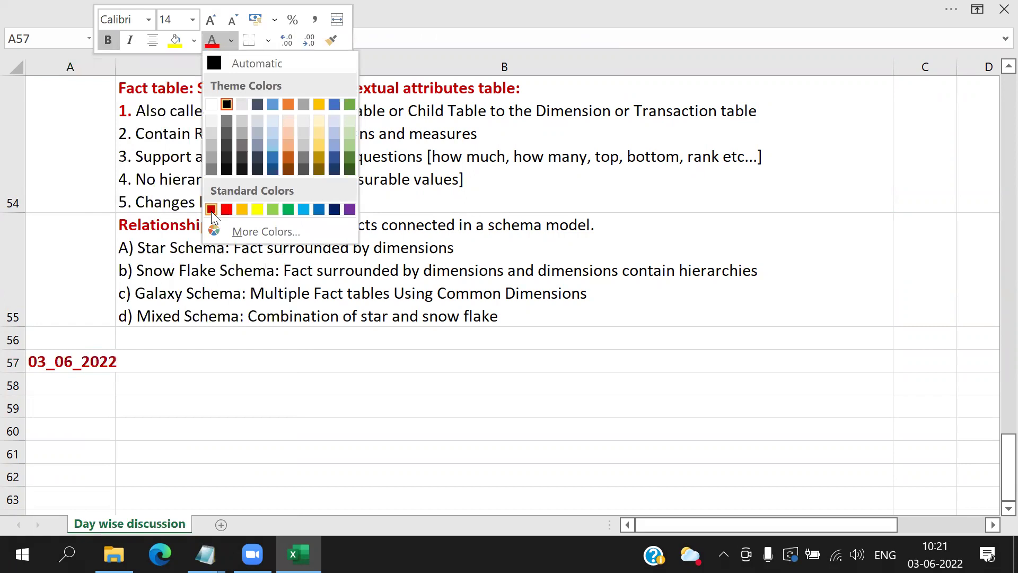
pyautogui.click(225, 208)
# Step: Write the day's topic "Using our Vinaytech Business Excel for Transformation" in cell B57 beside the date
pyautogui.click(218, 366)
pyautogui.write('Using ')
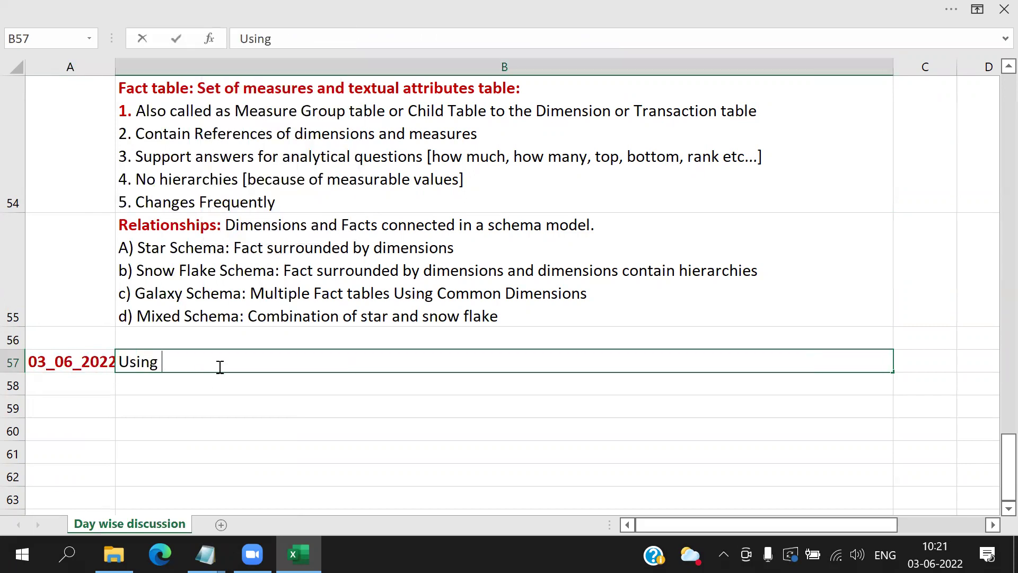
pyautogui.write('our Vinauye')
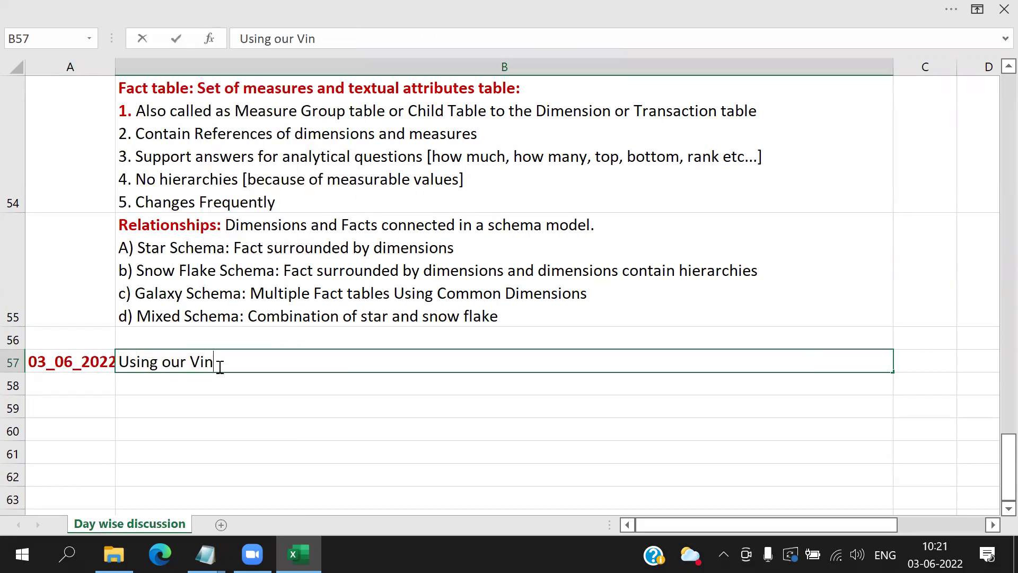
pyautogui.press('BackSpace')
pyautogui.press('BackSpace')
pyautogui.press('BackSpace')
pyautogui.write('ytech Business Excel fdo')
pyautogui.press('BackSpace')
pyautogui.press('BackSpace')
pyautogui.write('or Transformation')
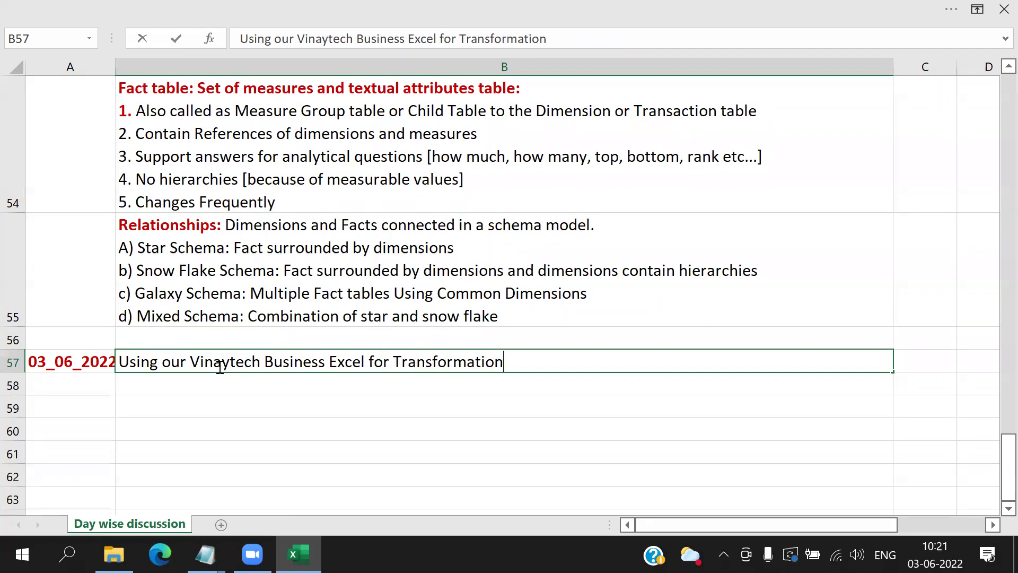
# Step: Extend the topic text in B57 so that it ends with "Transformations [Power Query]"
pyautogui.write('s ')
pyautogui.write('[Power ')
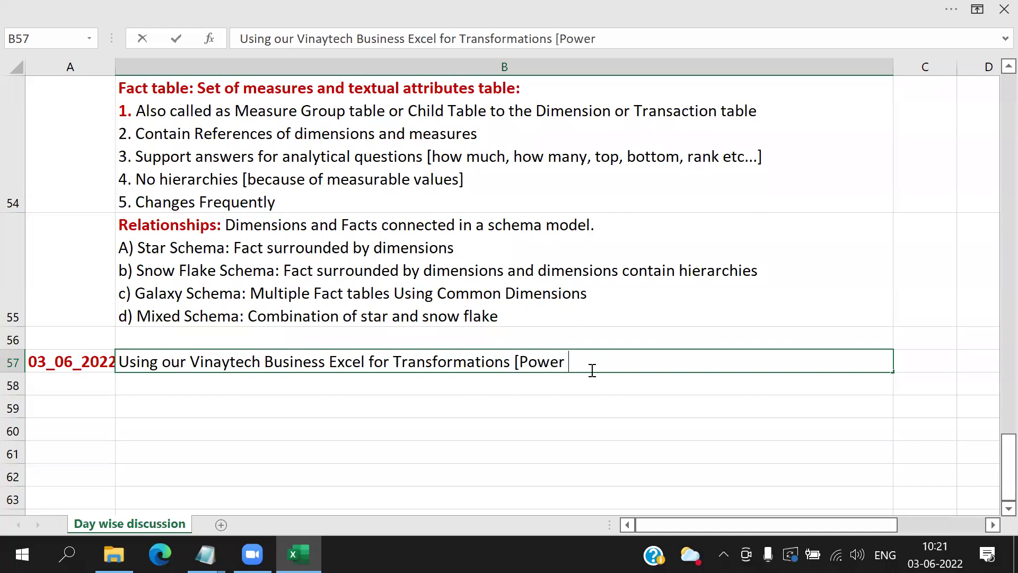
pyautogui.write('Quewry]')
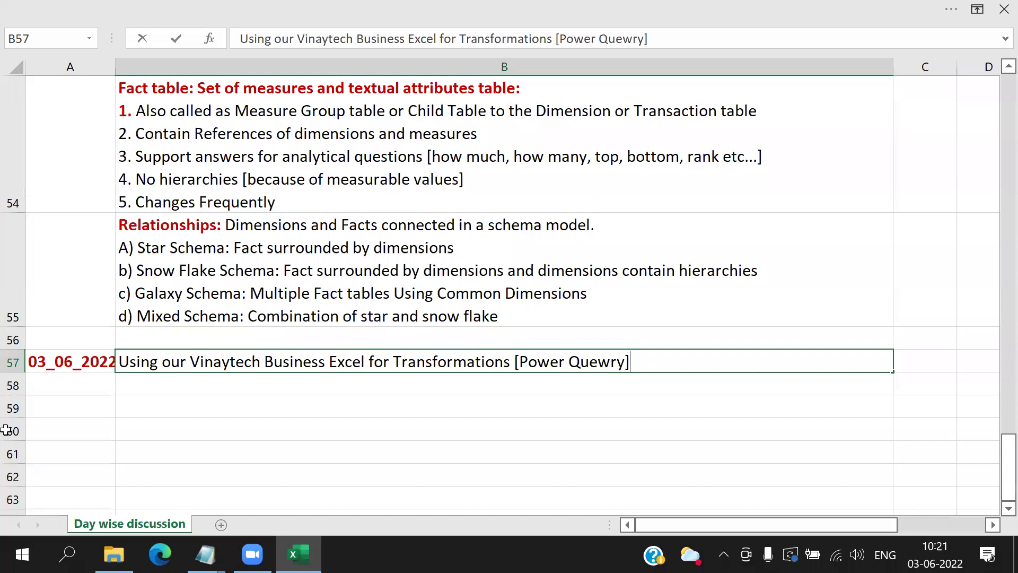
pyautogui.doubleClick(597, 362)
pyautogui.press('Left')
pyautogui.press('Right')
pyautogui.press('Right')
pyautogui.press('Right')
pyautogui.press('Delete')
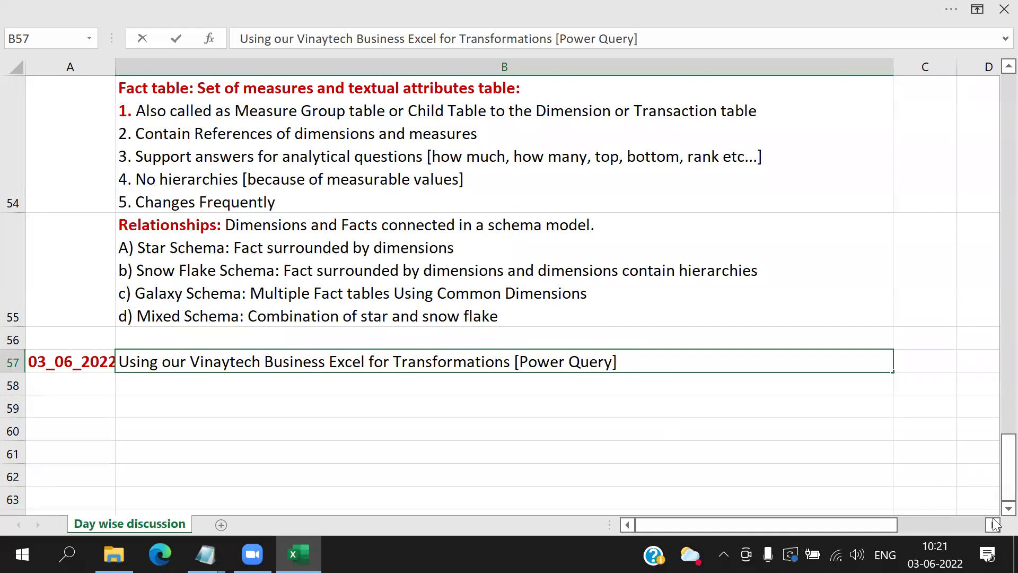
# Step: Switch to the 10 AM MAY 2022 batch folder in File Explorer
pyautogui.click(977, 9)
pyautogui.click(900, 166)
pyautogui.hotkey('alt', 'Tab')
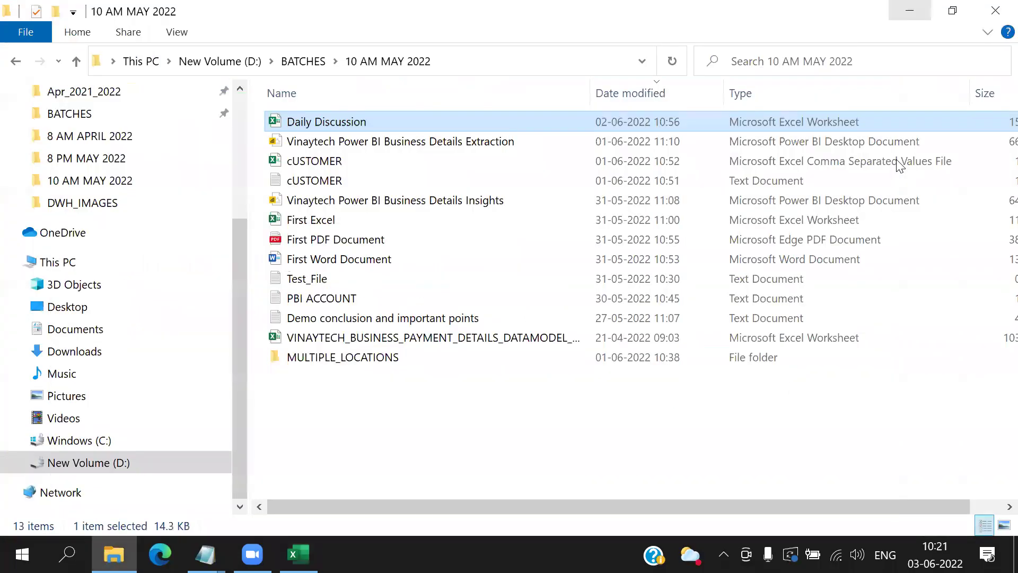
# Step: Try to open the VINAYTECH_BUSINESS_PAYMENT_DETAILS workbook from the folder and check the Excel window
pyautogui.doubleClick(520, 339)
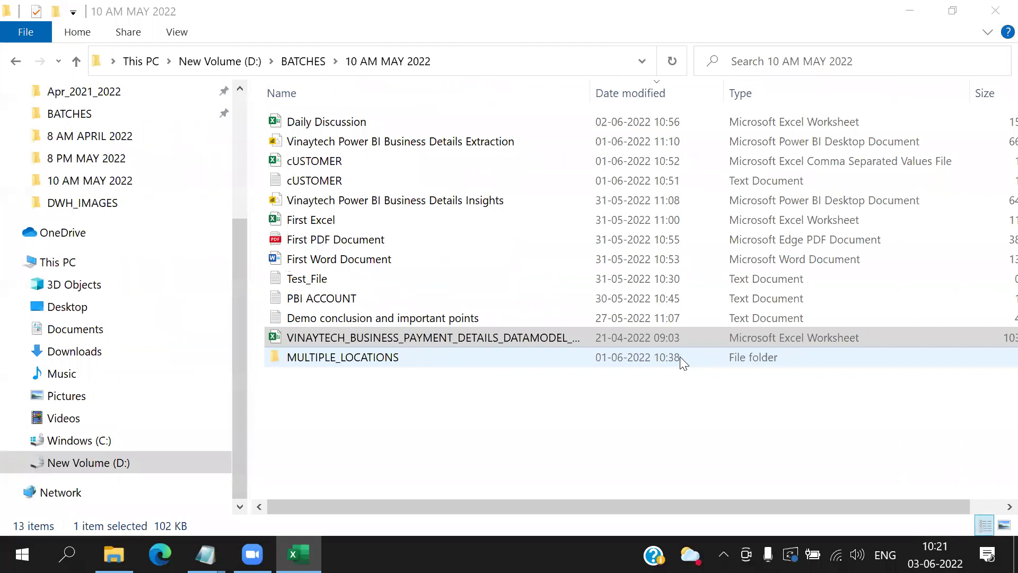
pyautogui.click(996, 10)
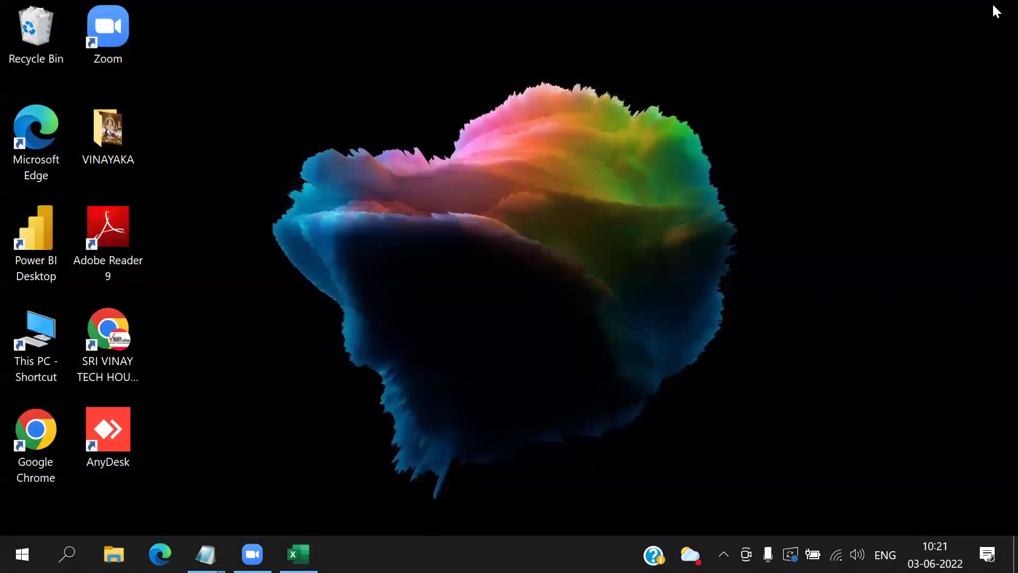
pyautogui.click(299, 554)
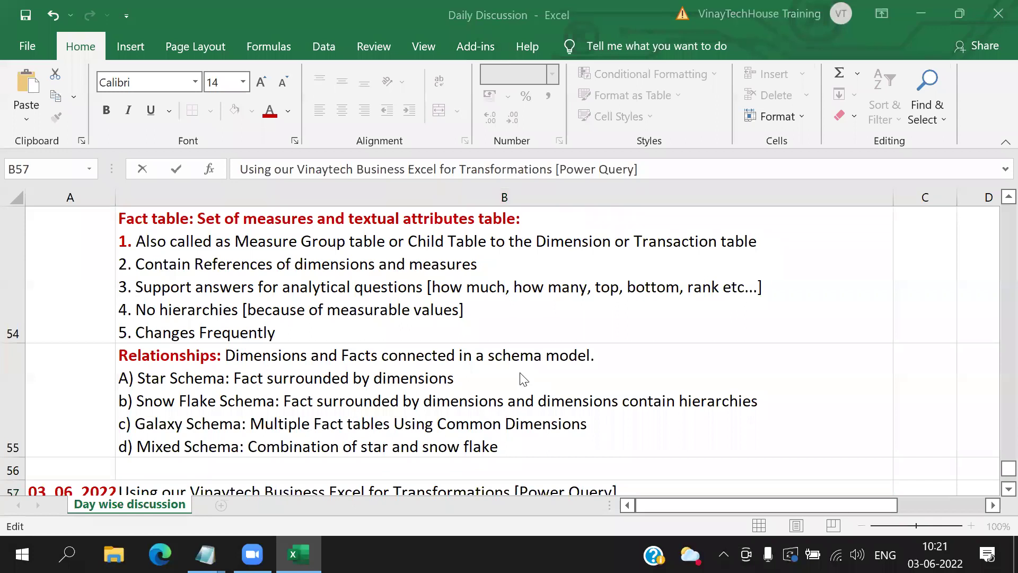
pyautogui.click(995, 4)
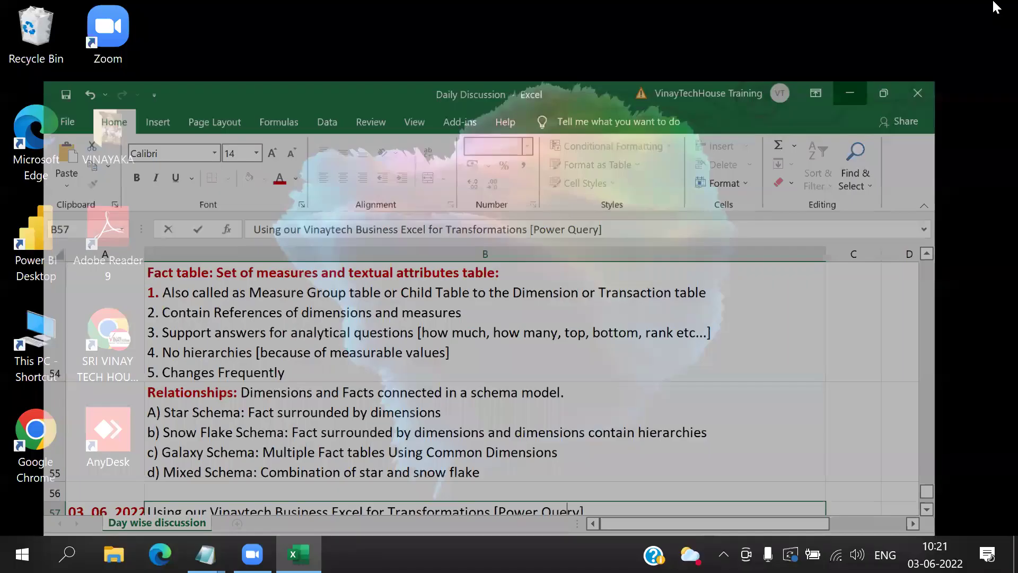
# Step: Reopen the 10 AM MAY 2022 folder in File Explorer and open the VINAYTECH_BUSINESS_PAYMENT_DETAILS workbook
pyautogui.click(114, 554)
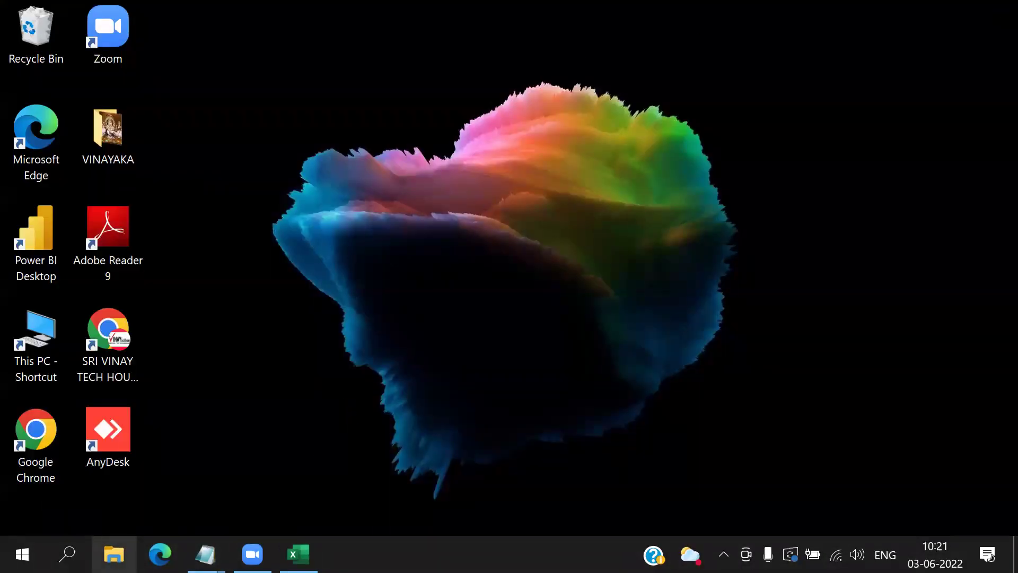
pyautogui.click(111, 378)
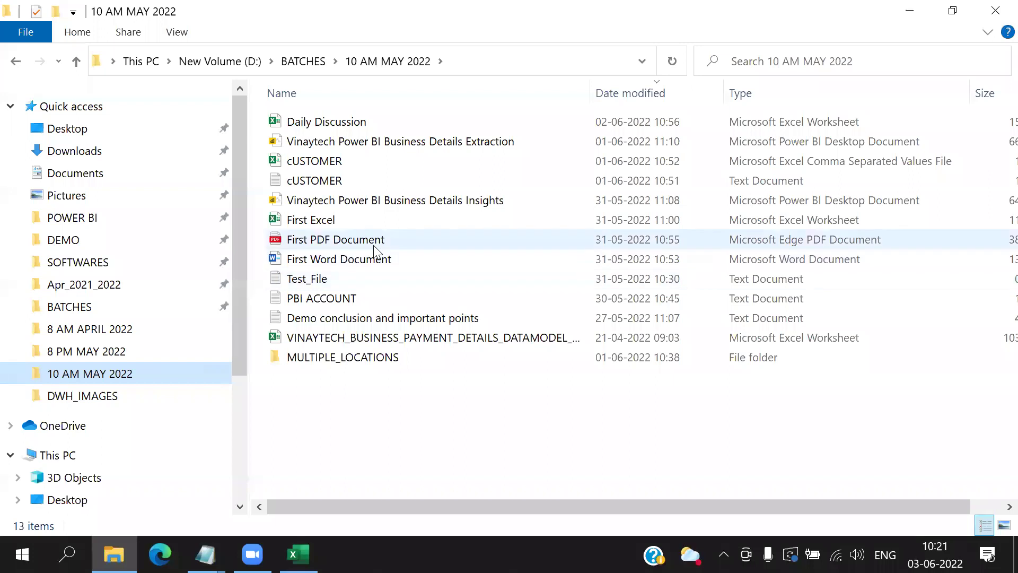
pyautogui.click(400, 339)
pyautogui.doubleClick(401, 340)
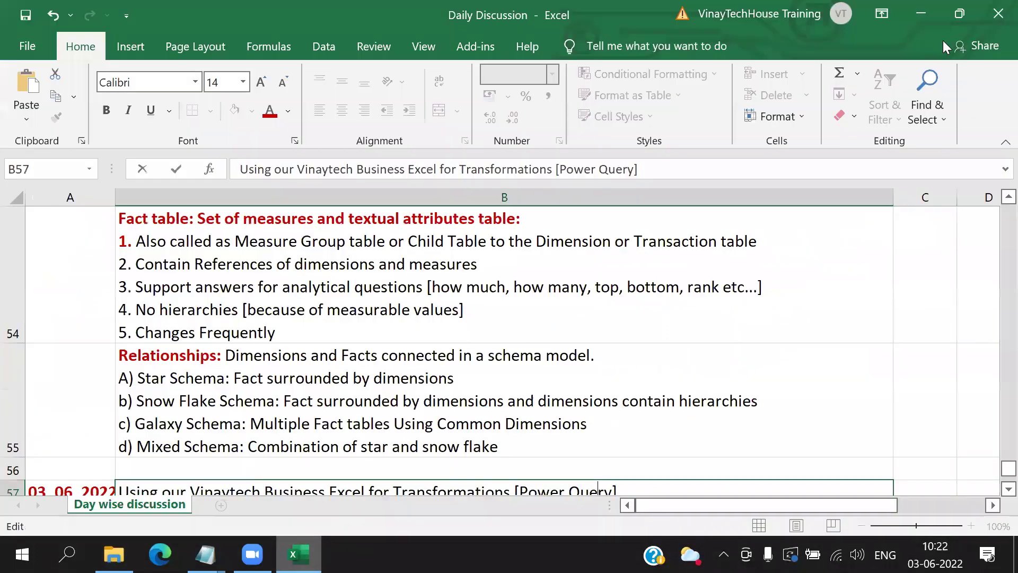
# Step: Return to the batch folder, fit the Name column to the full file names and refresh the file list
pyautogui.click(918, 11)
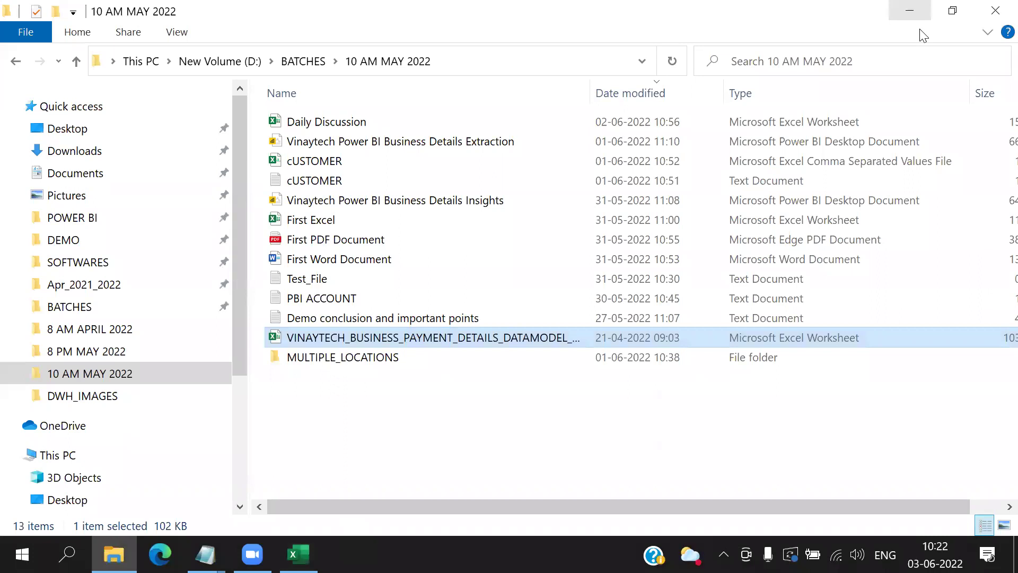
pyautogui.doubleClick(591, 93)
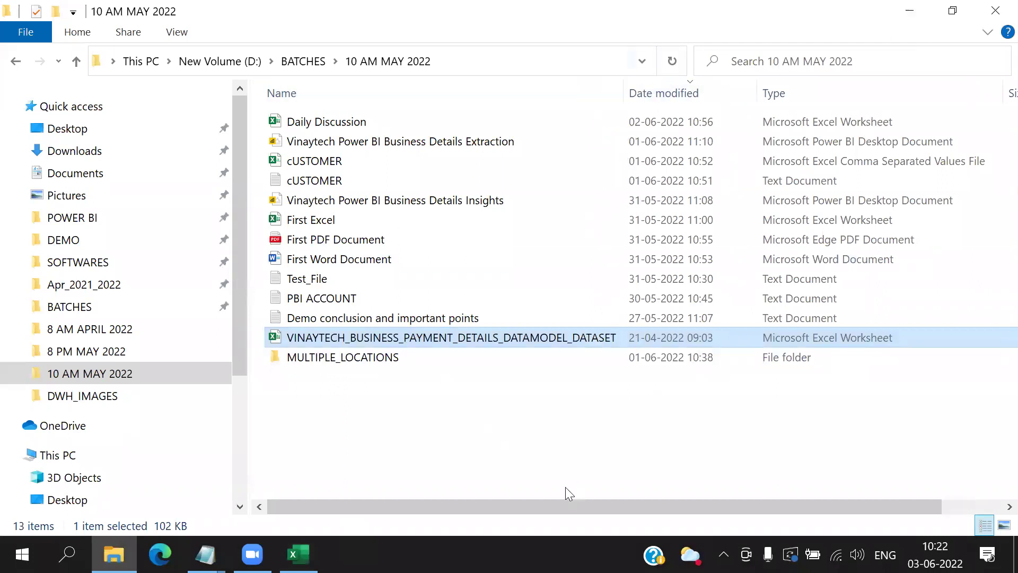
pyautogui.rightClick(566, 445)
pyautogui.click(450, 251)
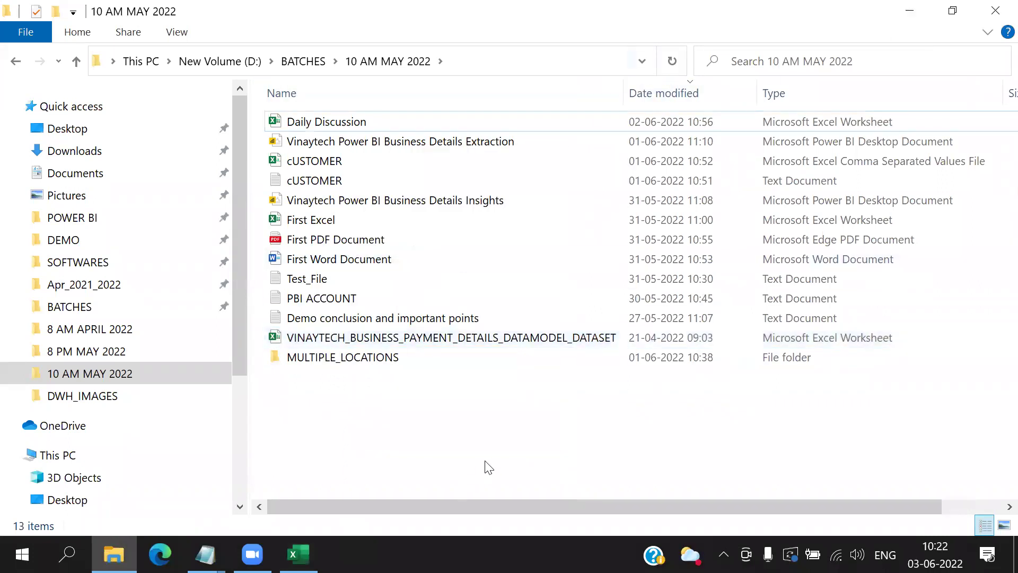
# Step: Minimize the folder window, refresh the desktop and launch Power BI Desktop
pyautogui.click(113, 554)
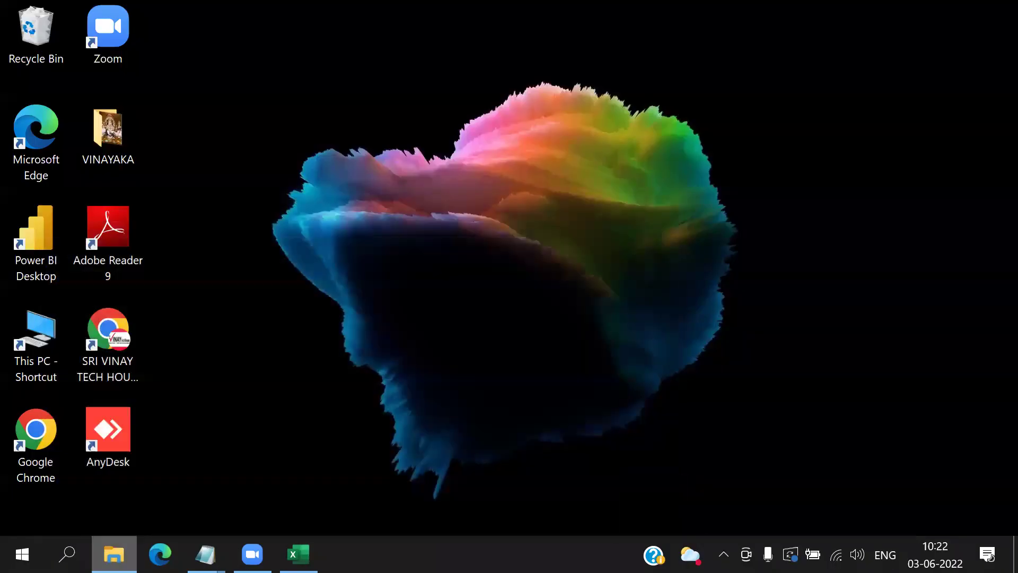
pyautogui.rightClick(564, 356)
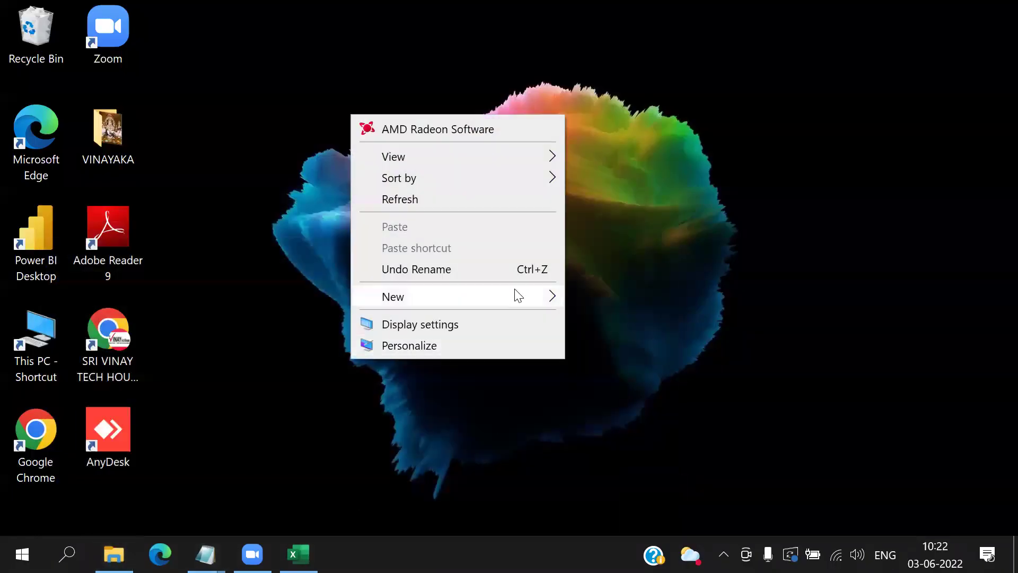
pyautogui.click(439, 198)
pyautogui.doubleClick(38, 279)
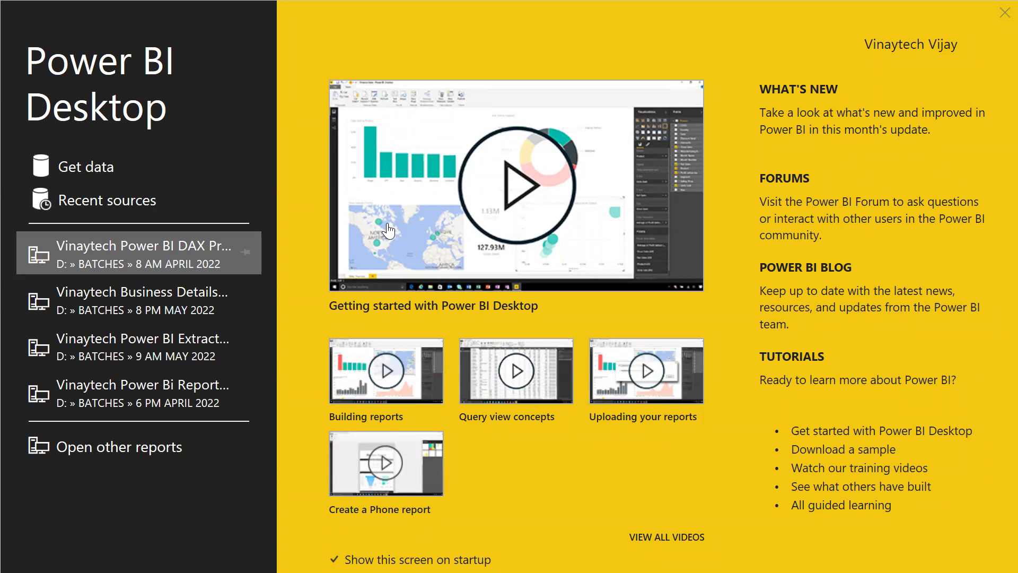
# Step: Connect to the Excel workbook VINAYTECH_BUSINESS_PAYMENT_DETAILS_DATAMODEL_DATASET in the BATCHES > 10 AM MAY 2022 folder as a data source
pyautogui.click(96, 172)
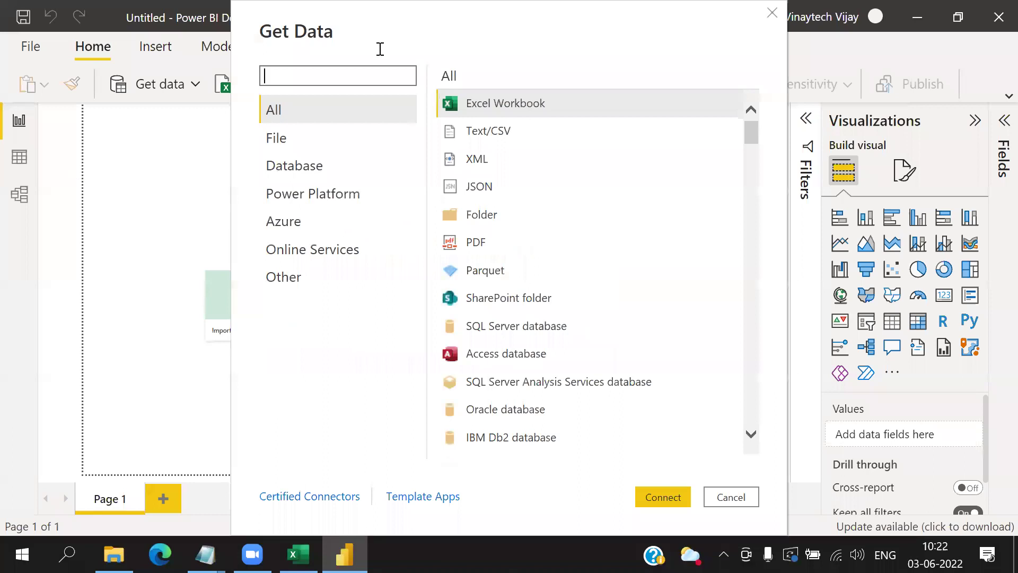
pyautogui.click(508, 105)
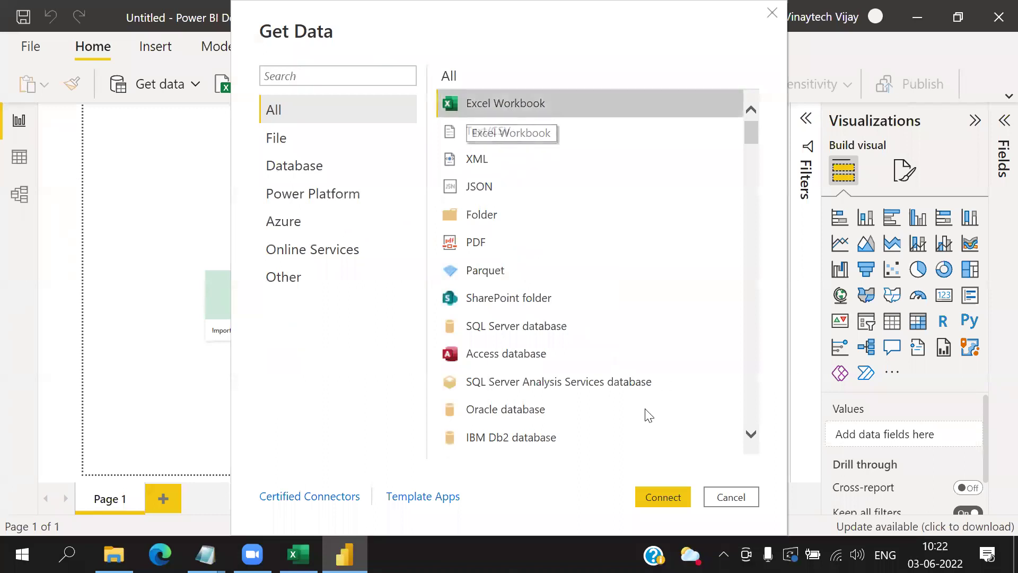
pyautogui.click(667, 499)
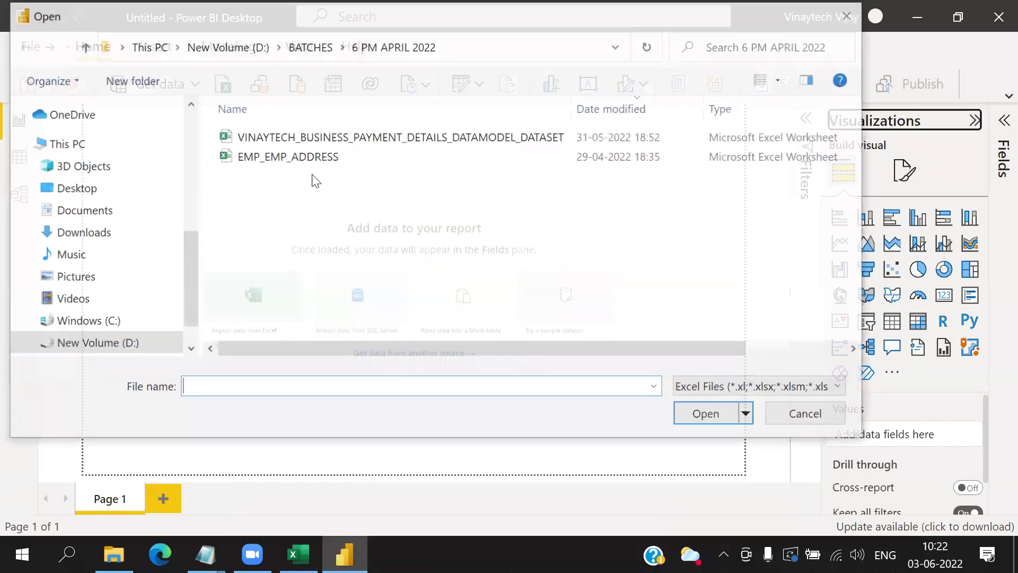
pyautogui.click(121, 342)
pyautogui.doubleClick(278, 134)
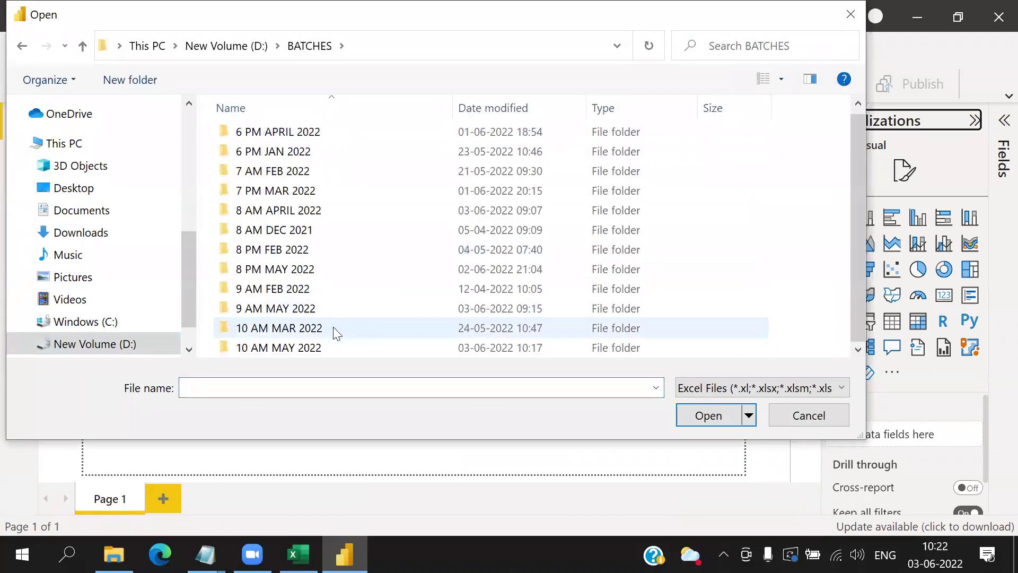
pyautogui.doubleClick(305, 349)
pyautogui.click(347, 207)
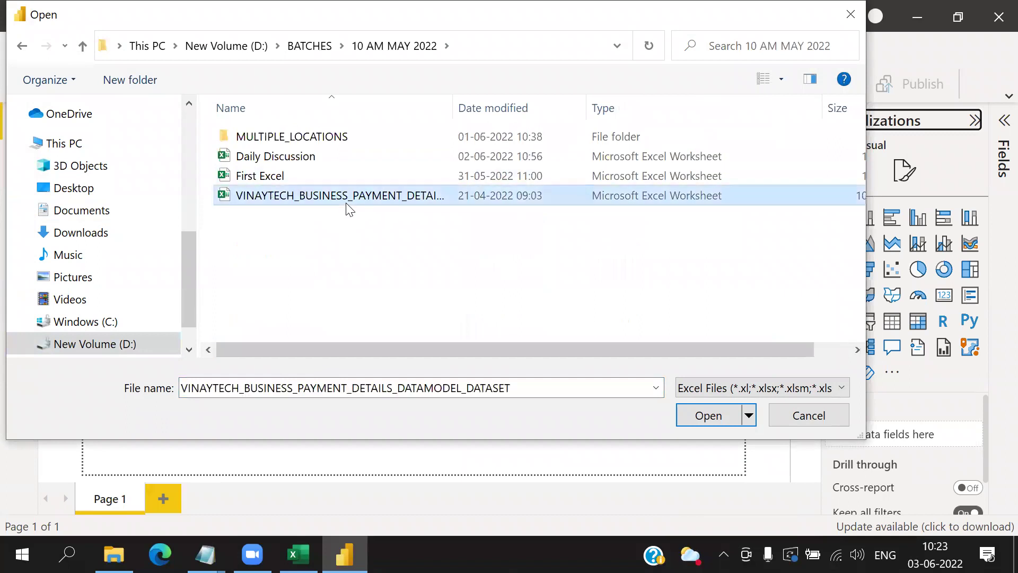
pyautogui.click(705, 415)
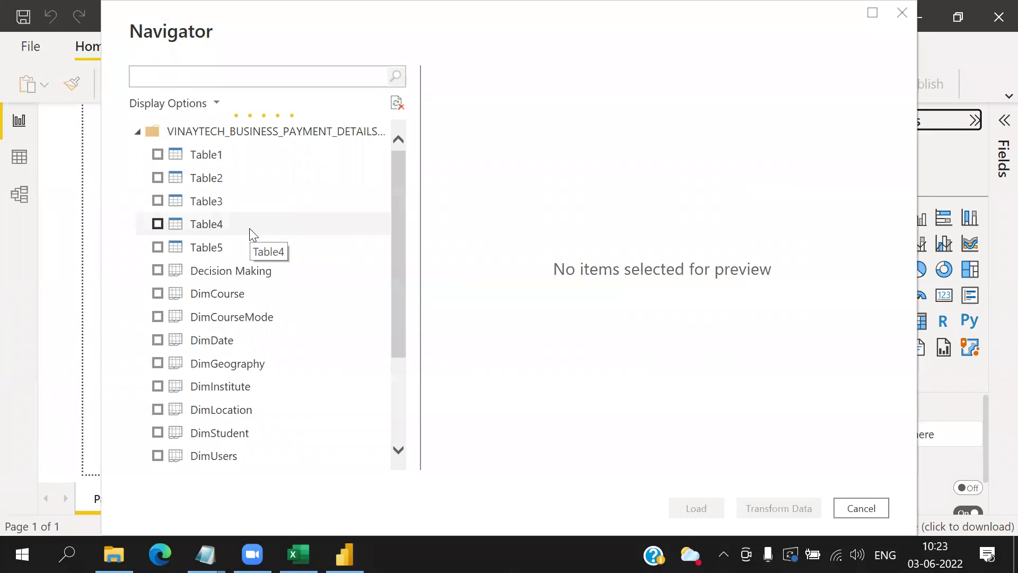
# Step: Select the sheets DimCourse, DimCourseMode, DimDate, DimGeography, DimInstitute, DimLocation, DimStudent and DimUsers for import
pyautogui.scroll(-2, 374, 239)
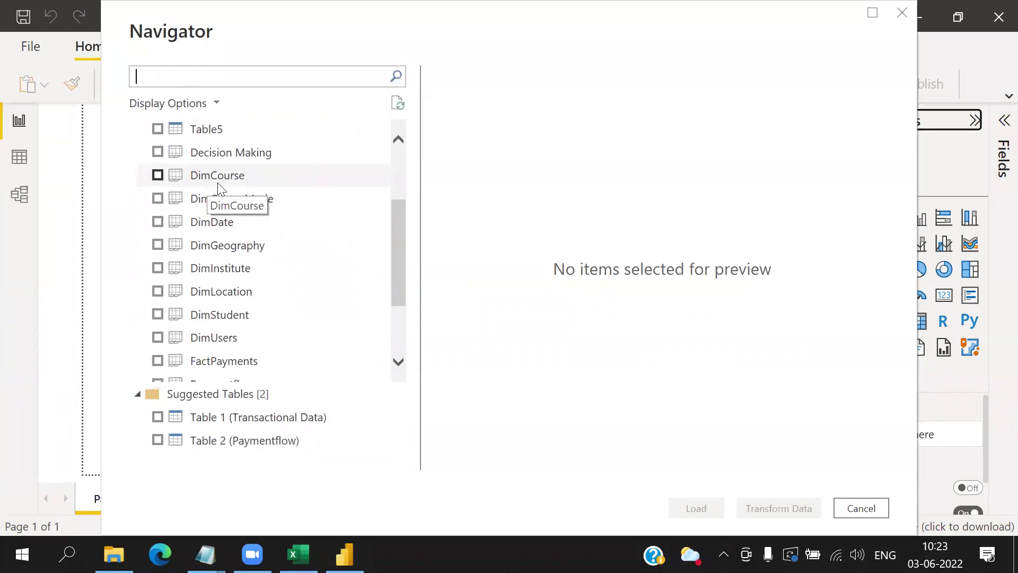
pyautogui.click(158, 175)
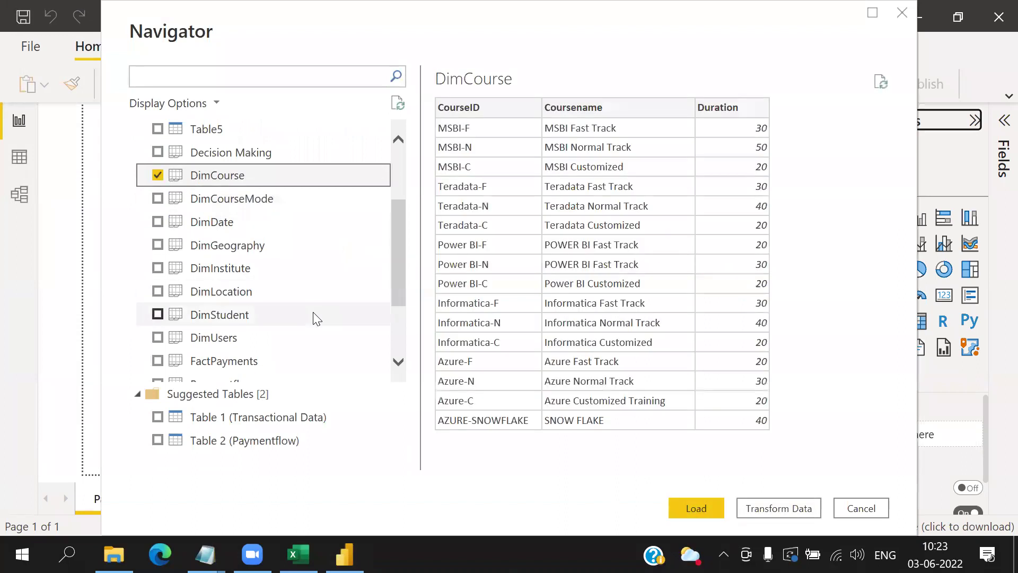
pyautogui.click(157, 201)
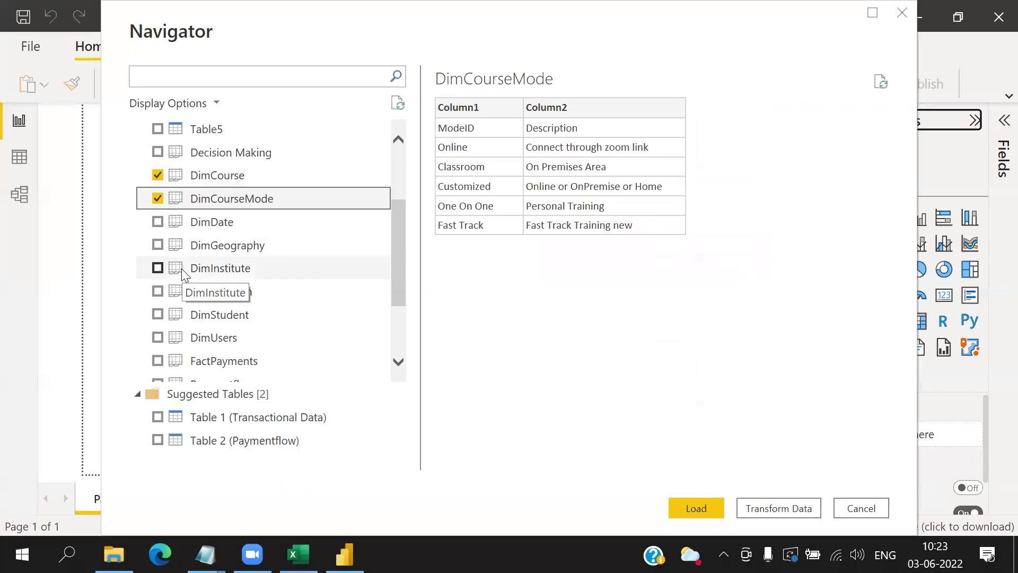
pyautogui.click(157, 224)
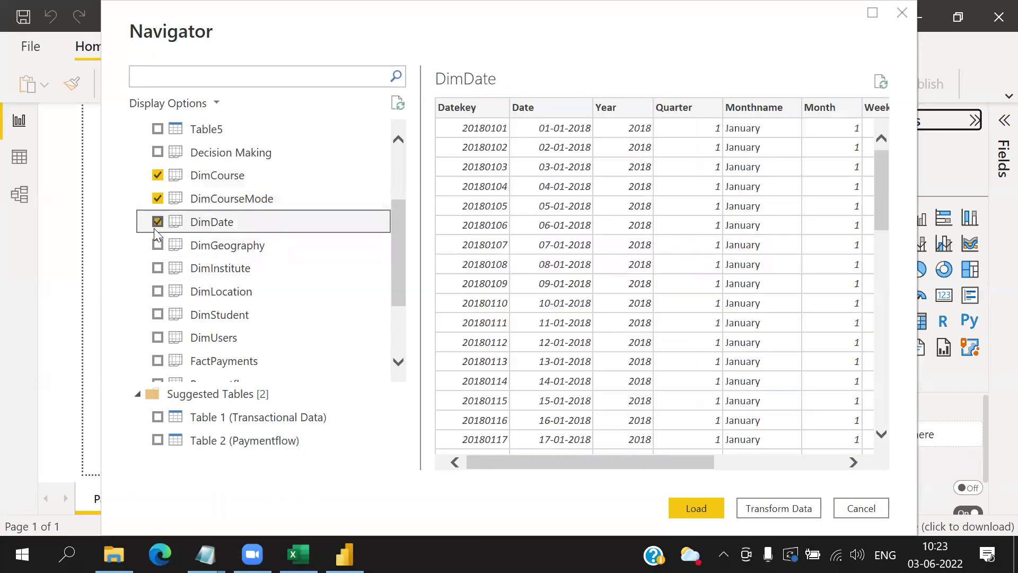
pyautogui.click(158, 245)
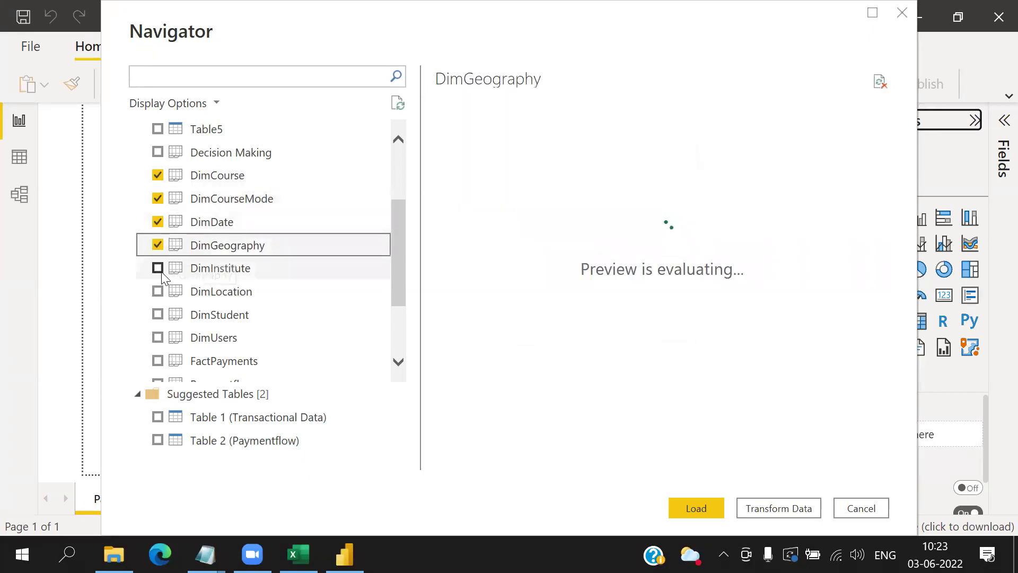
pyautogui.click(158, 267)
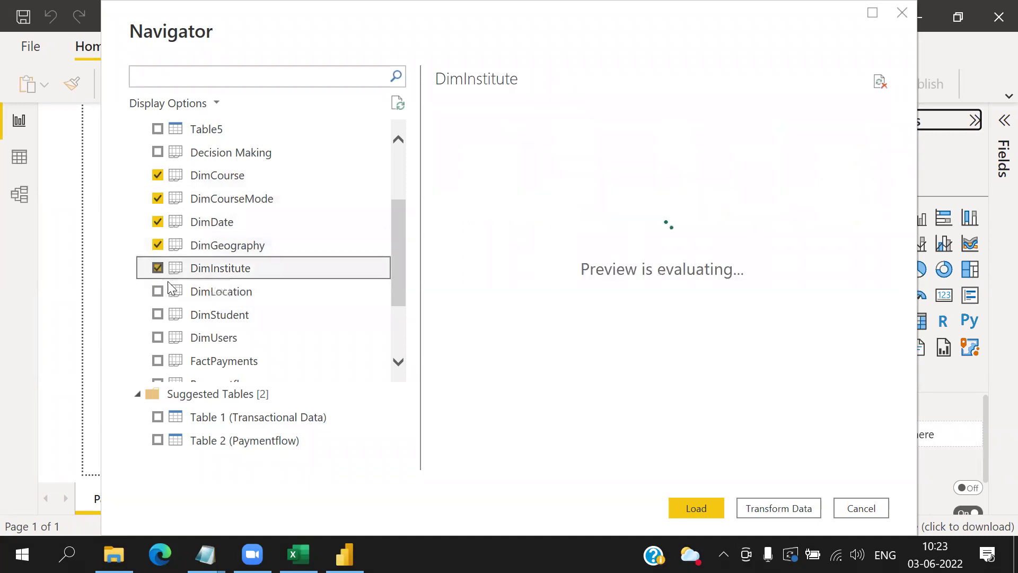
pyautogui.click(157, 291)
pyautogui.click(157, 315)
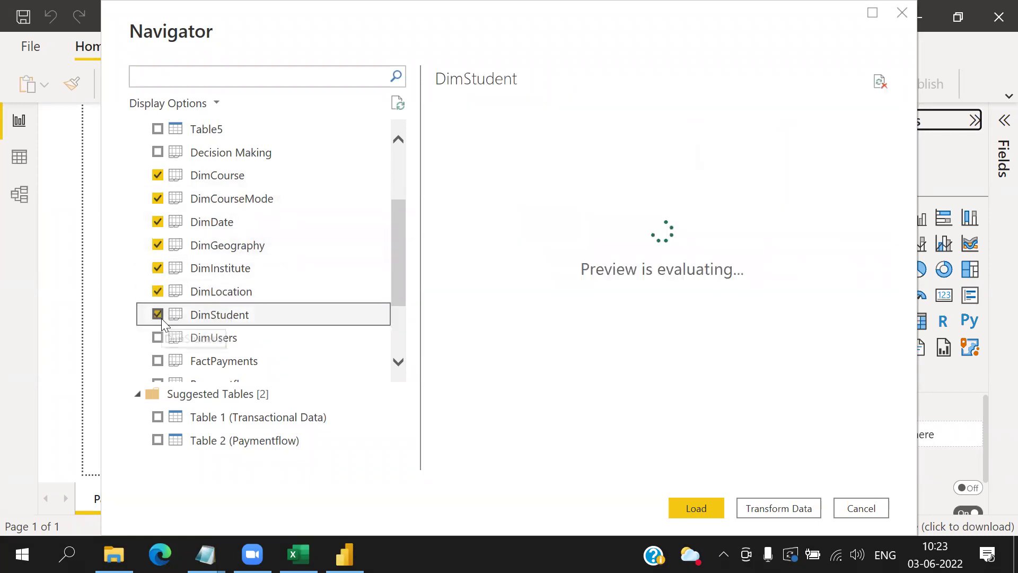
pyautogui.click(157, 337)
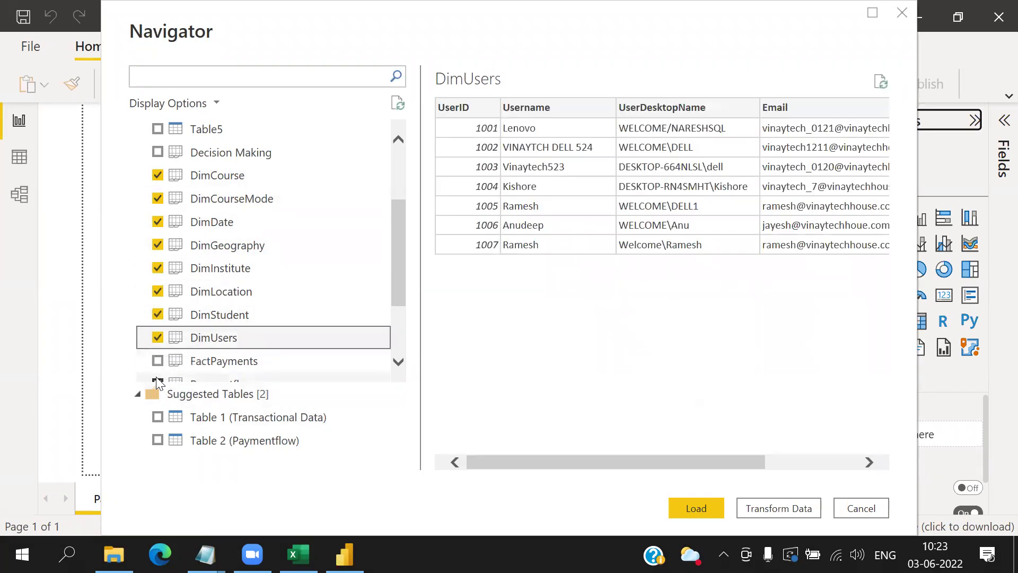
# Step: Add the FactPayments sheet to the selection and load all selected tables into the report
pyautogui.scroll(-1, 232, 330)
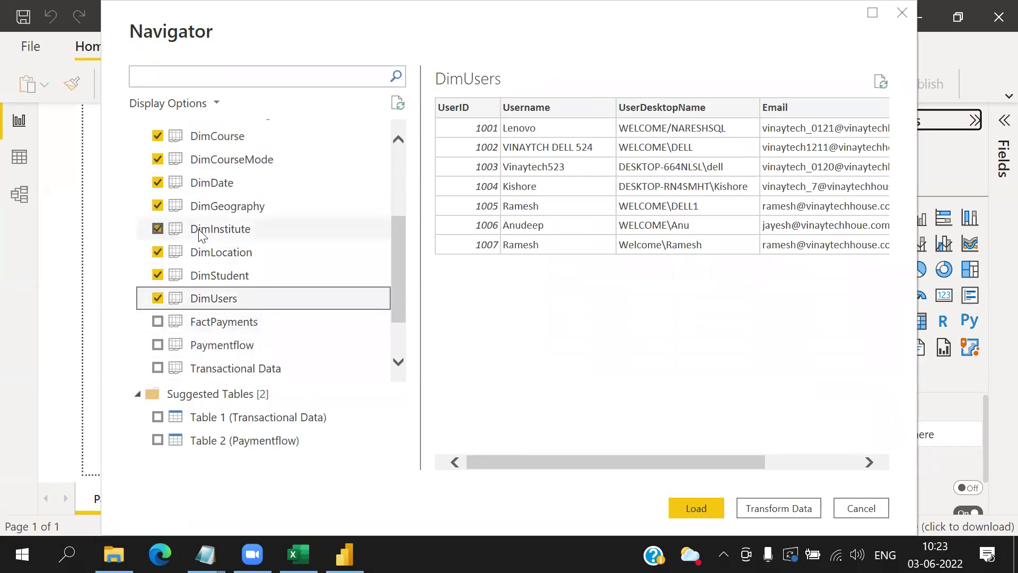
pyautogui.click(158, 322)
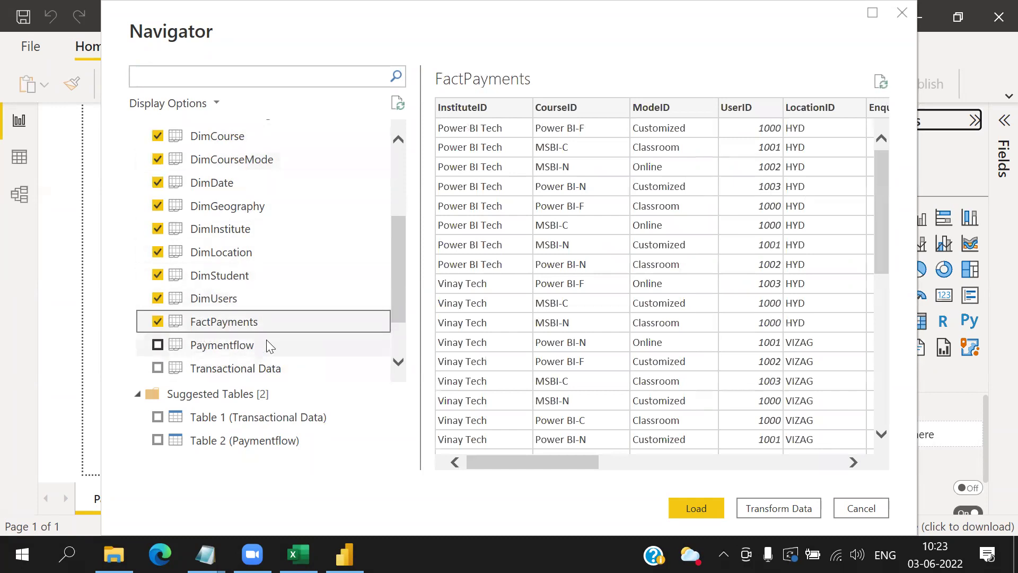
pyautogui.click(695, 513)
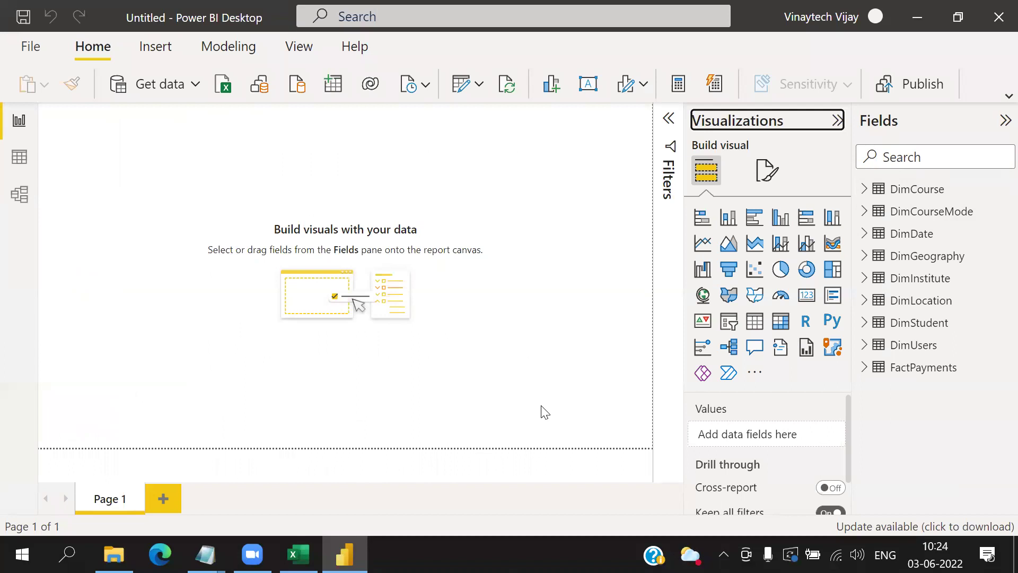
# Step: Switch to the Daily Discussion workbook in Excel, auto-hide the ribbon and commit the topic text in B57
pyautogui.click(298, 554)
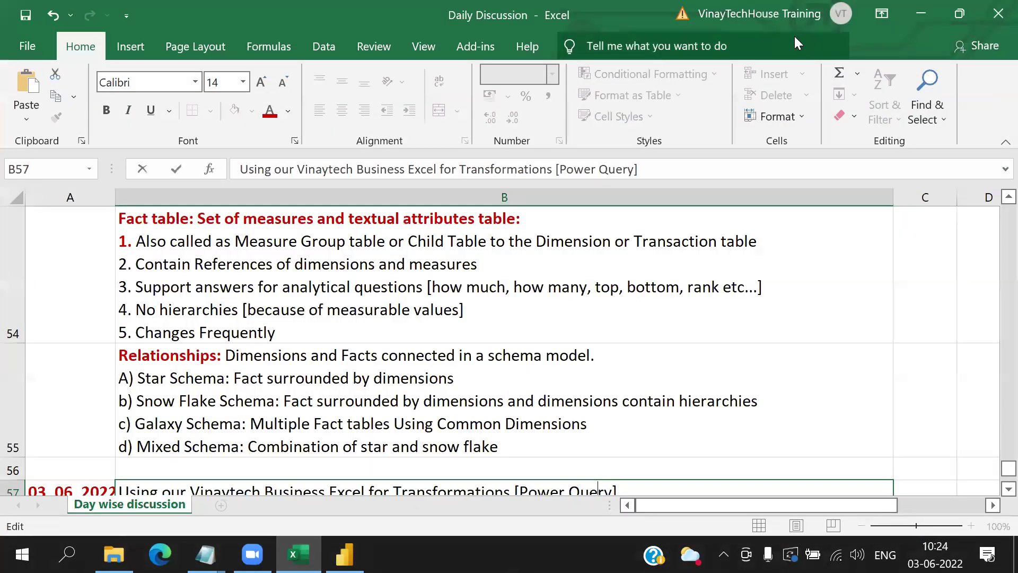
pyautogui.click(882, 13)
pyautogui.click(858, 48)
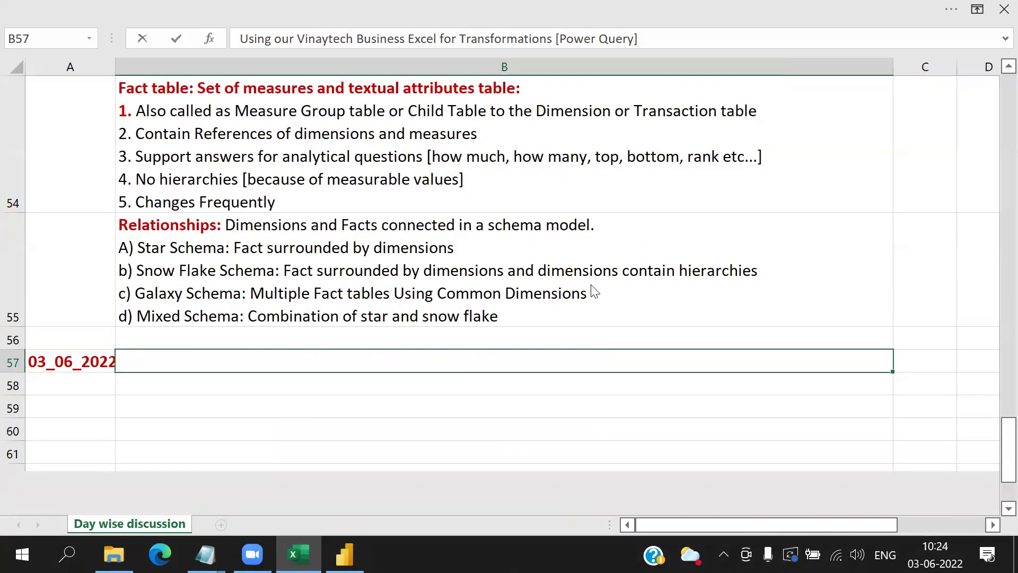
pyautogui.click(244, 406)
# Step: Return to the Daily Discussion workbook and enter the question "What are the basic operations does PBI perform while loading?" in B59
pyautogui.hotkey('alt', 'Tab')
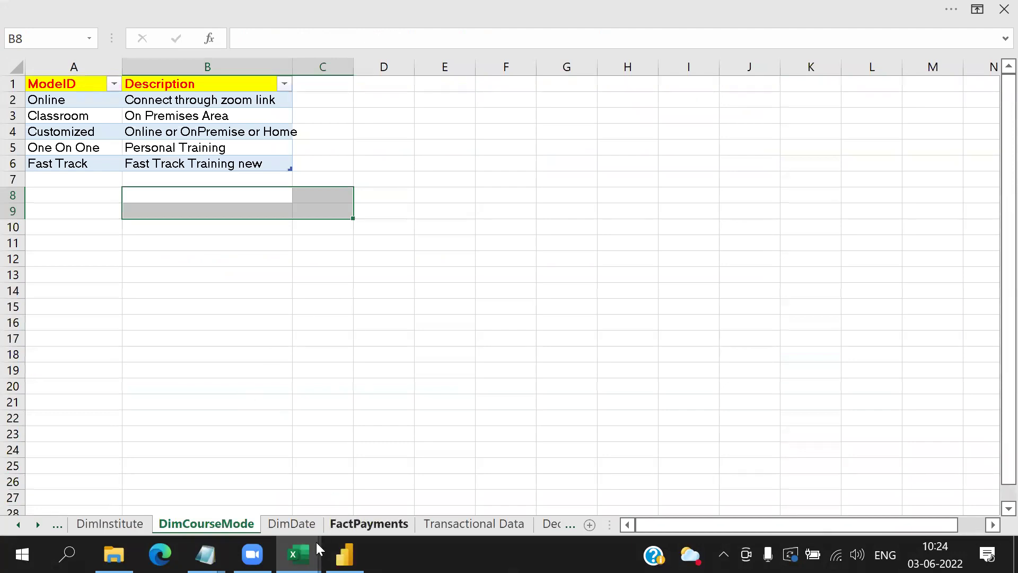
pyautogui.click(318, 551)
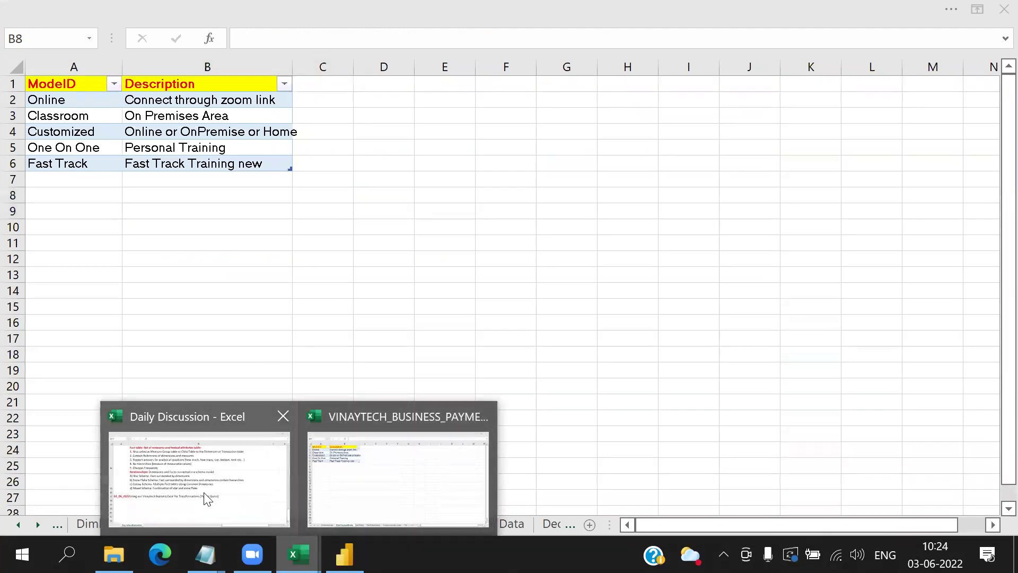
pyautogui.click(207, 498)
pyautogui.write('What are the basic')
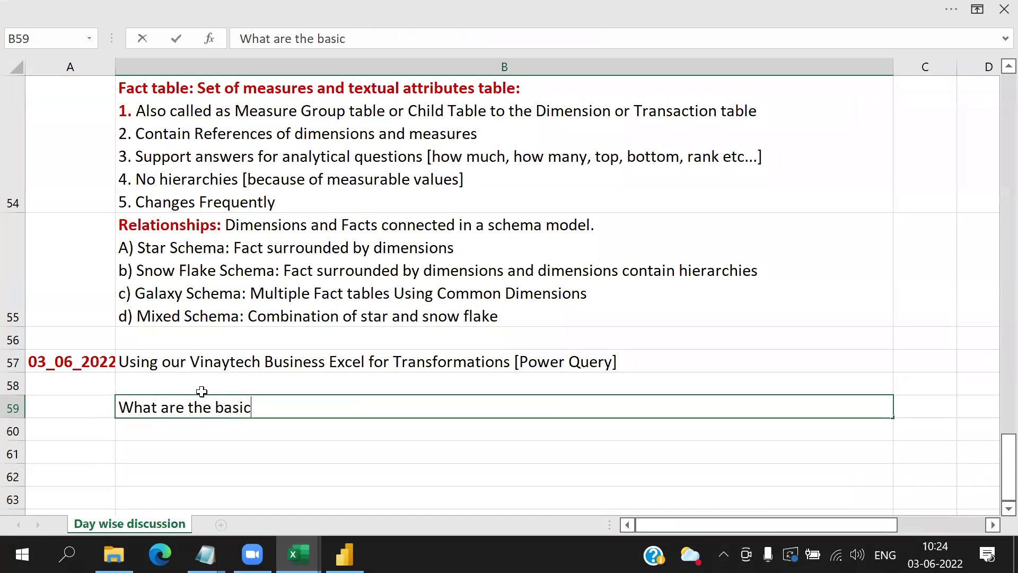
pyautogui.write(' operations ')
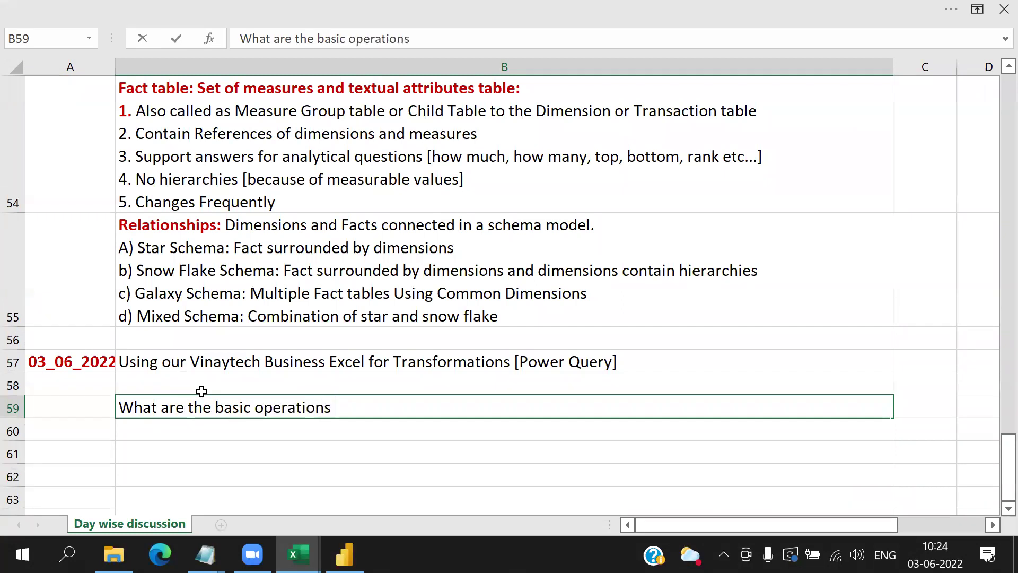
pyautogui.write('Power')
pyautogui.press('BackSpace')
pyautogui.press('BackSpace')
pyautogui.press('BackSpace')
pyautogui.press('BackSpace')
pyautogui.press('BackSpace')
pyautogui.write('does PBI perform')
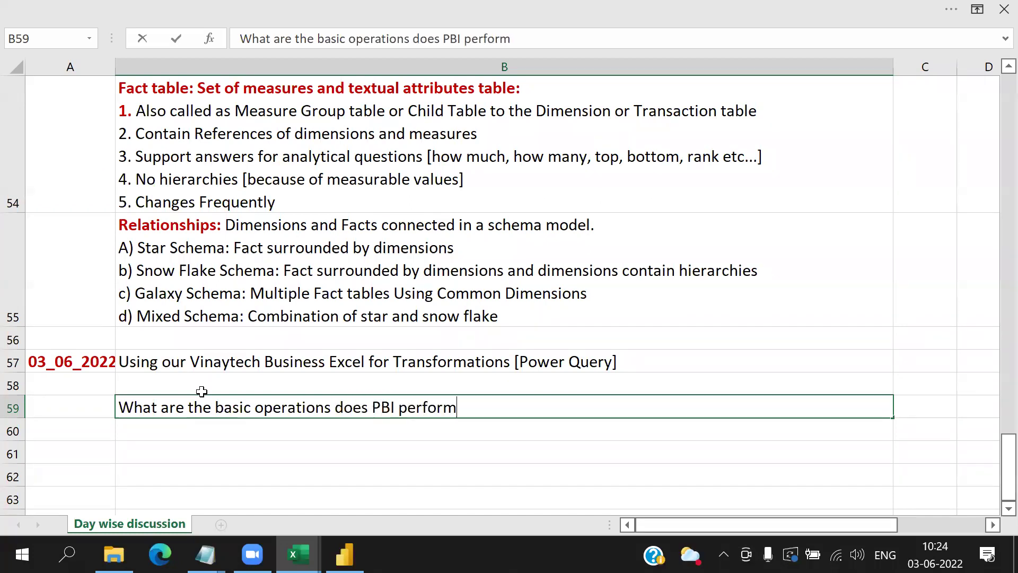
pyautogui.write(' while I')
pyautogui.write('oadi')
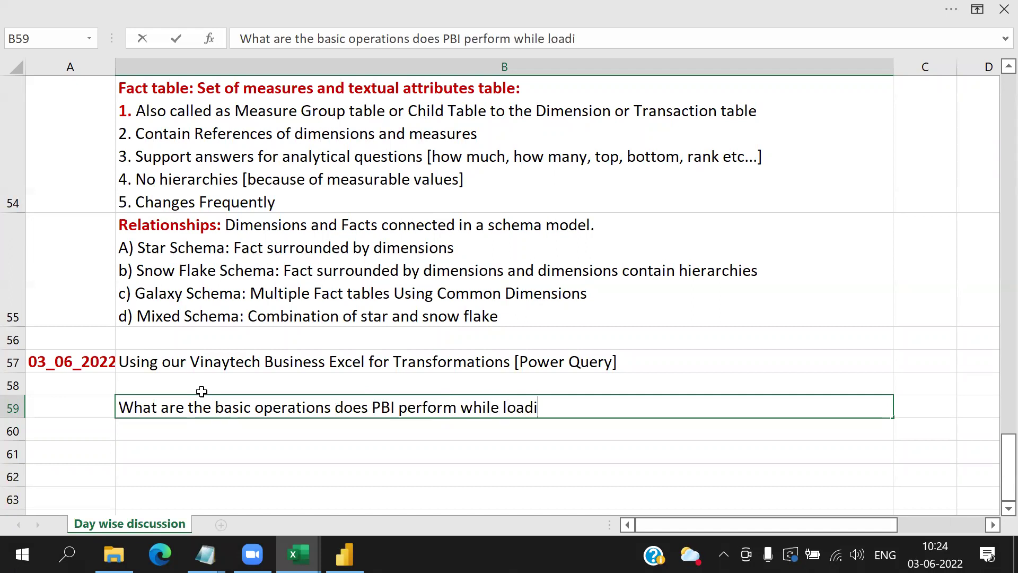
pyautogui.write('ng ?')
# Step: Add a second line in B59 reading "A) Automatic Transformations b) Automatic Modeling"
pyautogui.hotkey('alt', 'Return')
pyautogui.write('ading? A)')
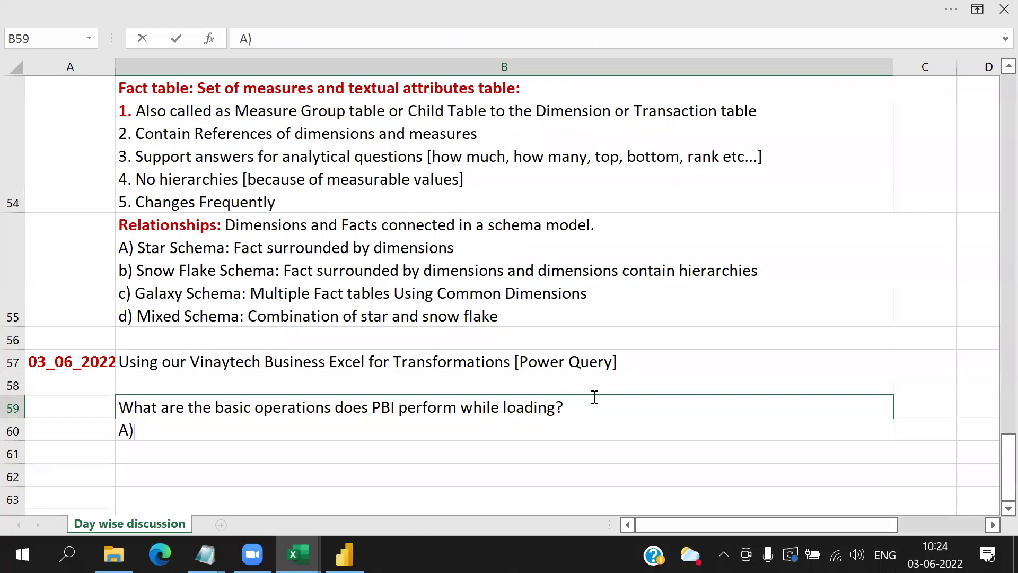
pyautogui.write(' Automatic Tr')
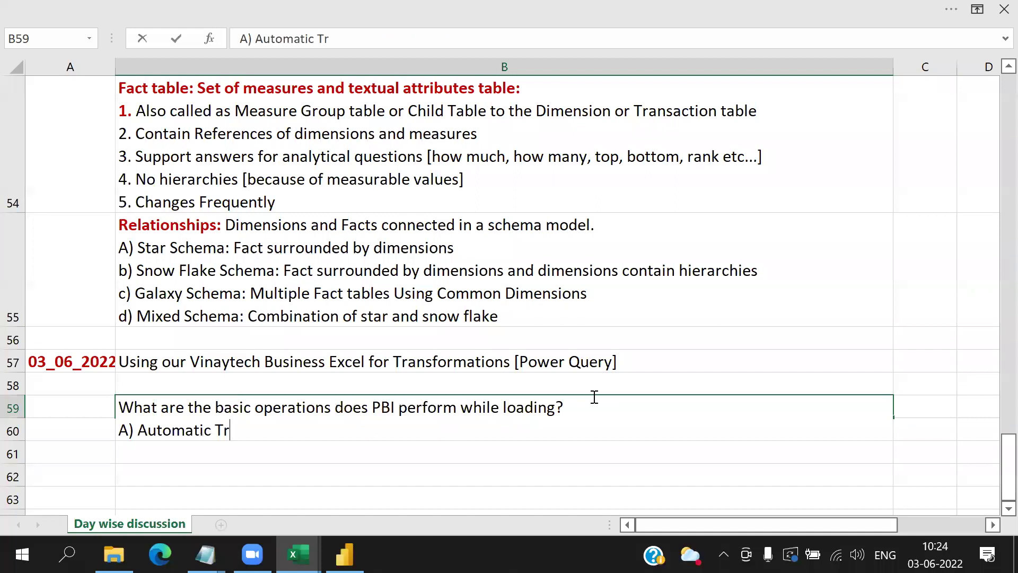
pyautogui.write('ansformatio')
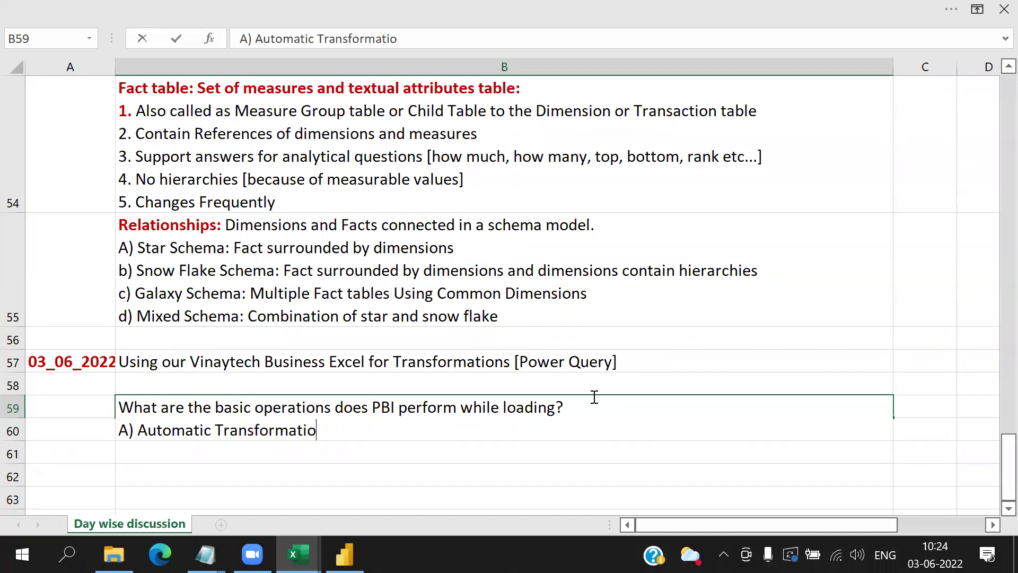
pyautogui.write('ns b) Automatic ')
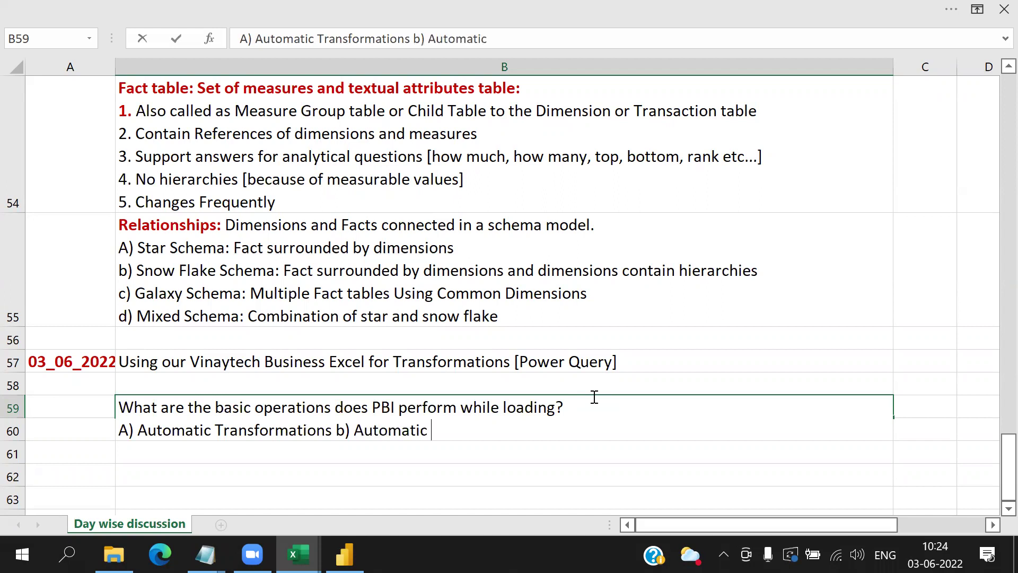
pyautogui.write('Modeling')
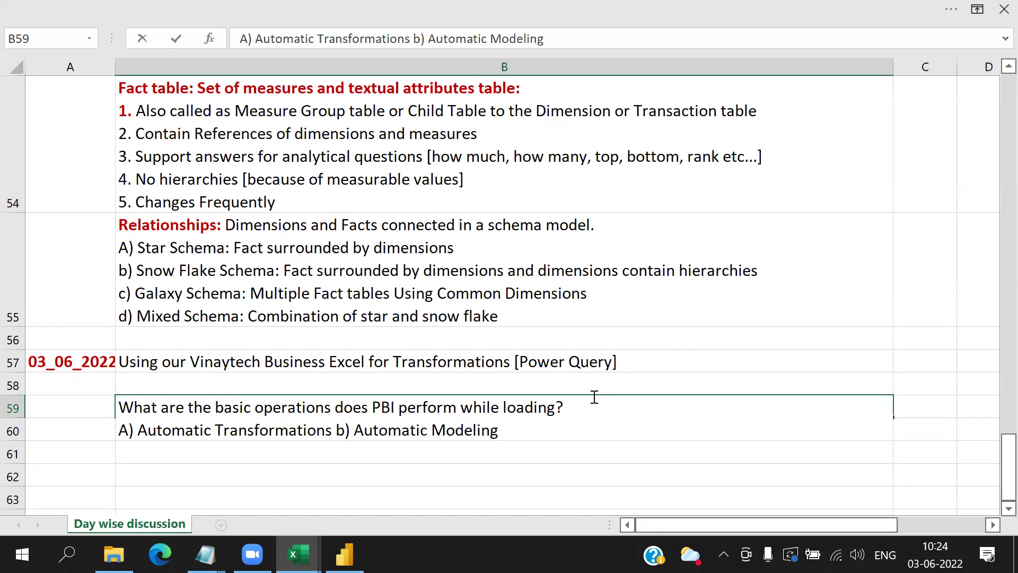
# Step: Format both the answer line and the question line in B59 as bold dark red text
pyautogui.moveTo(112, 438); pyautogui.dragTo(110, 438)
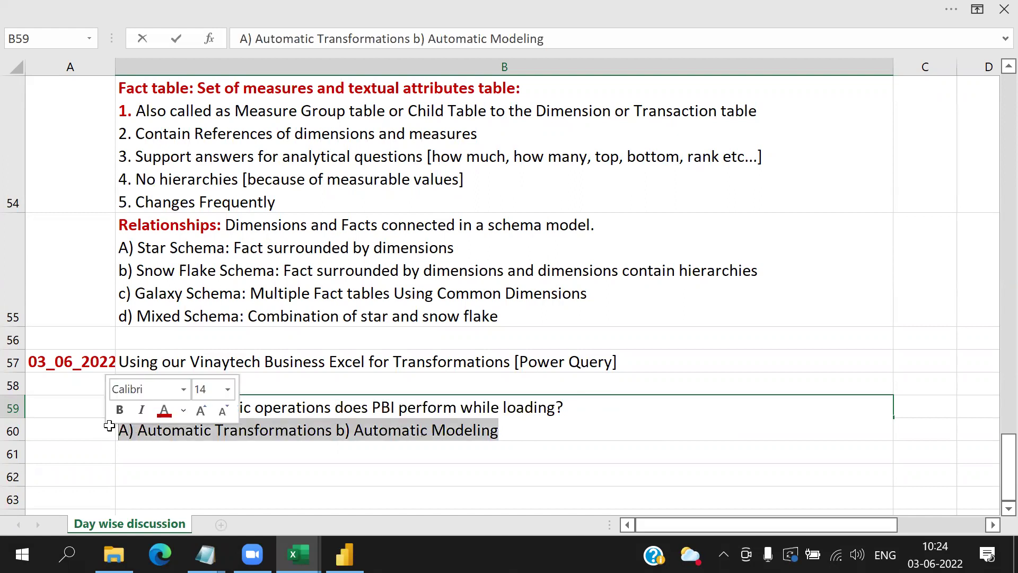
pyautogui.click(119, 409)
pyautogui.click(164, 411)
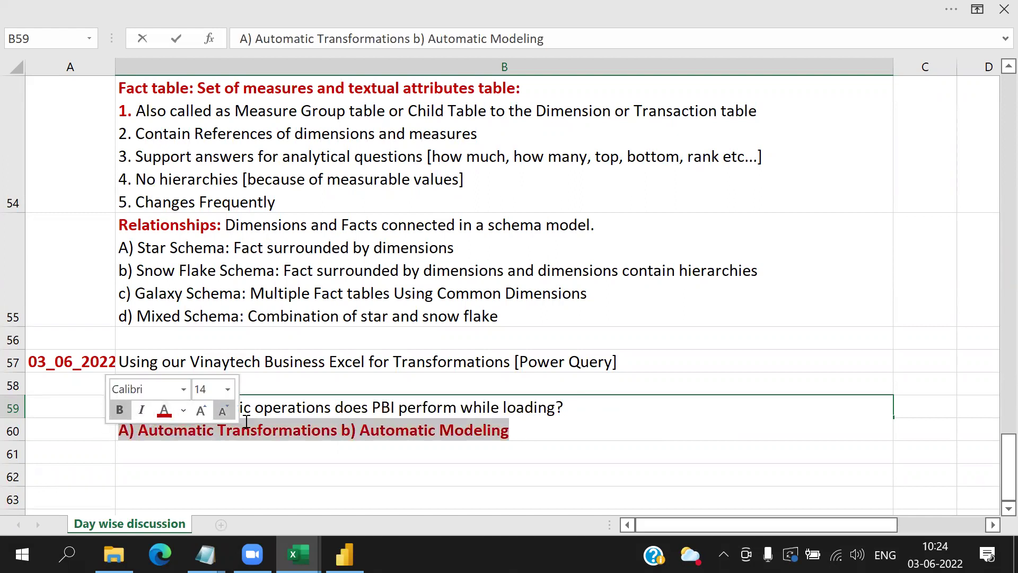
pyautogui.click(513, 431)
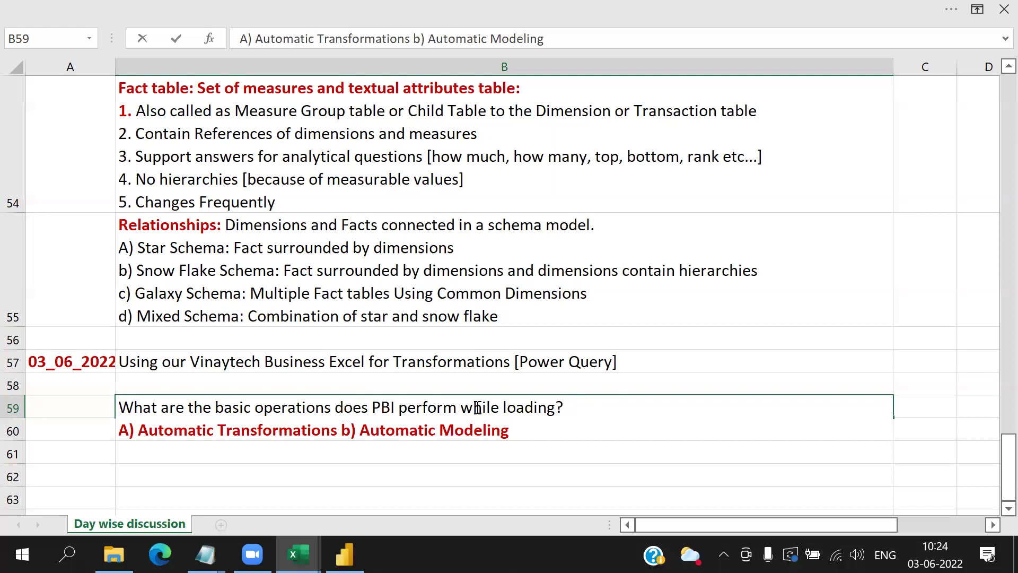
pyautogui.moveTo(565, 407); pyautogui.dragTo(59, 406)
pyautogui.click(118, 379)
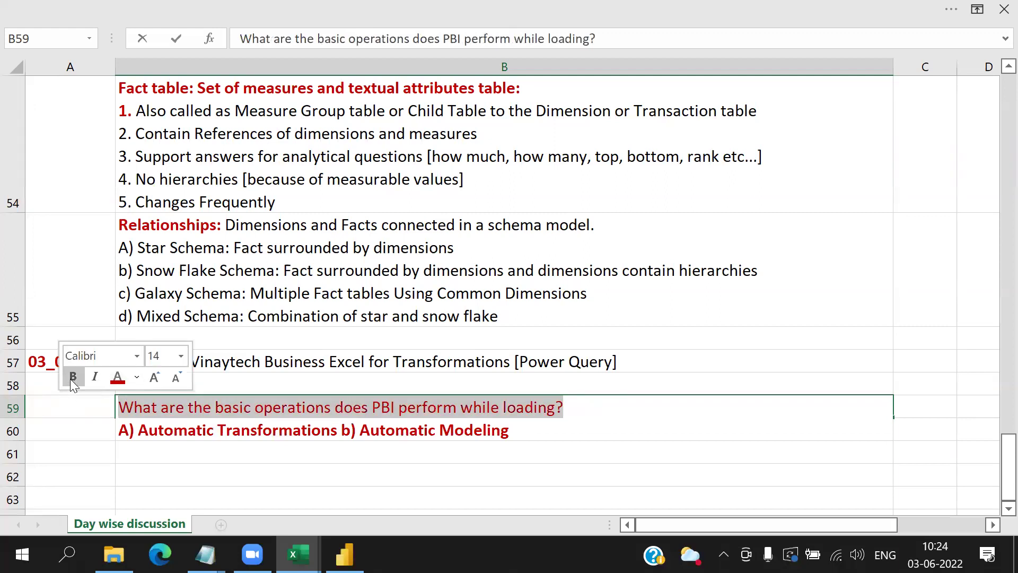
pyautogui.click(73, 377)
# Step: Recolor the answer line in B59 to dark blue and commit the cell
pyautogui.moveTo(519, 431); pyautogui.dragTo(114, 431)
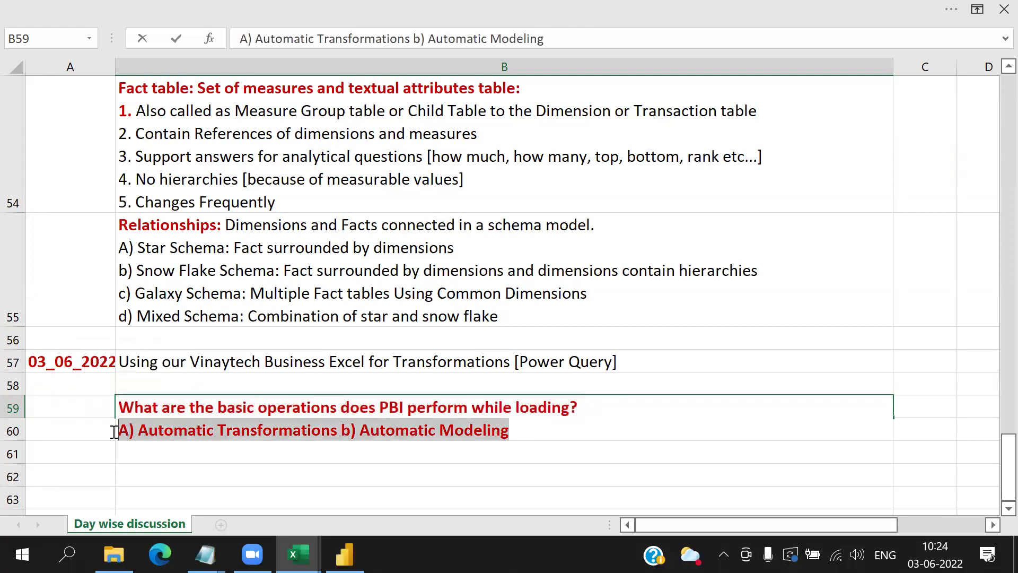
pyautogui.click(186, 406)
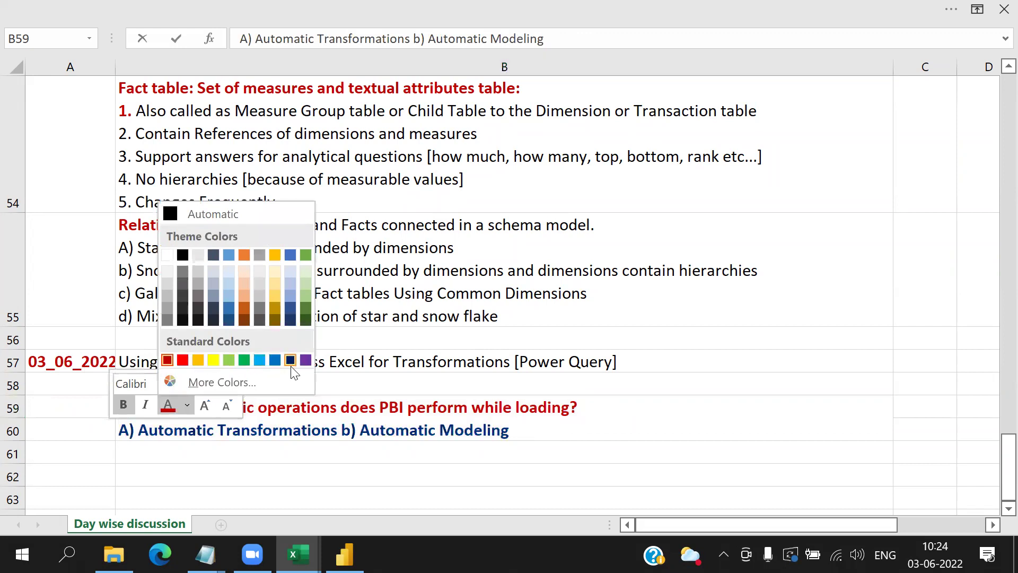
pyautogui.click(167, 360)
pyautogui.click(527, 430)
pyautogui.moveTo(528, 430); pyautogui.dragTo(78, 427)
pyautogui.click(156, 398)
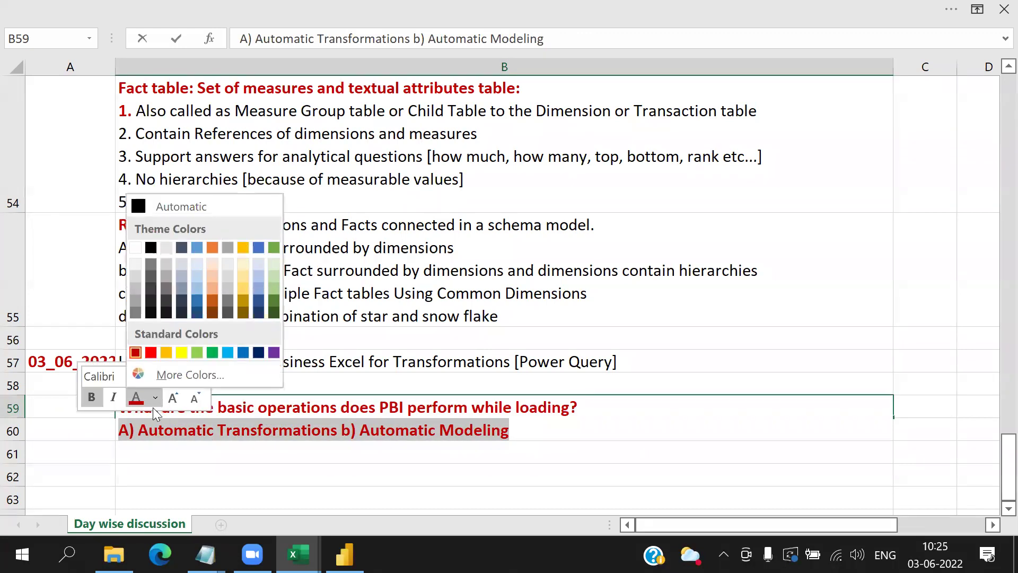
pyautogui.click(259, 353)
pyautogui.moveTo(296, 448); pyautogui.dragTo(338, 429)
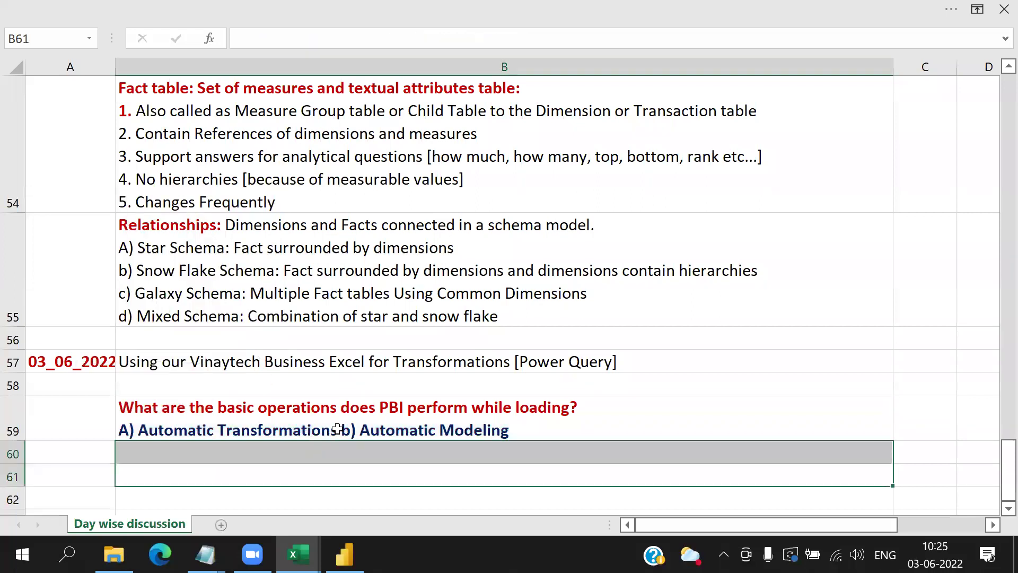
# Step: Add "[possible]" after both Automatic Transformations and Automatic Modeling in B59 and commit the cell
pyautogui.doubleClick(332, 429)
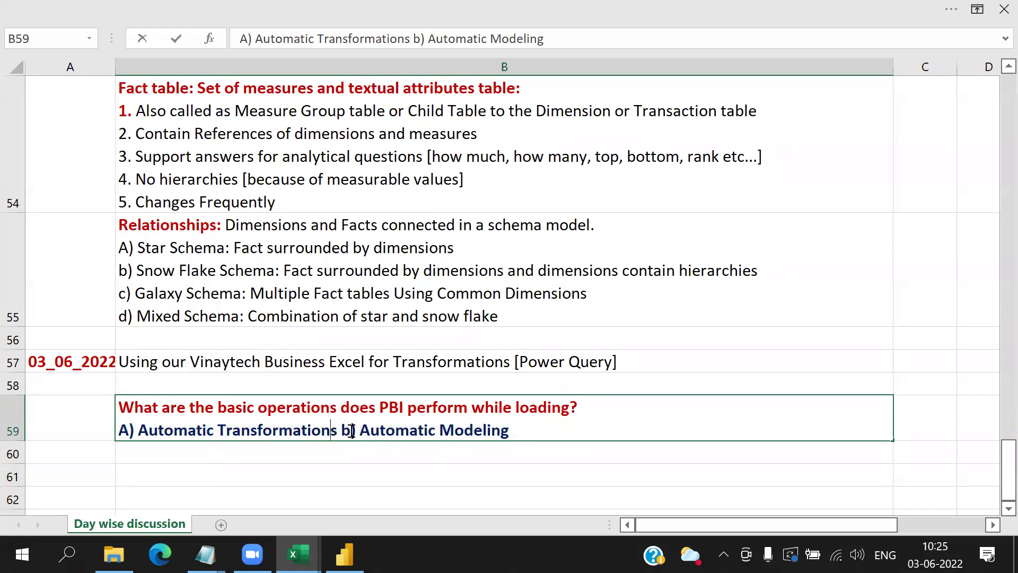
pyautogui.press('Right')
pyautogui.write('[possible')
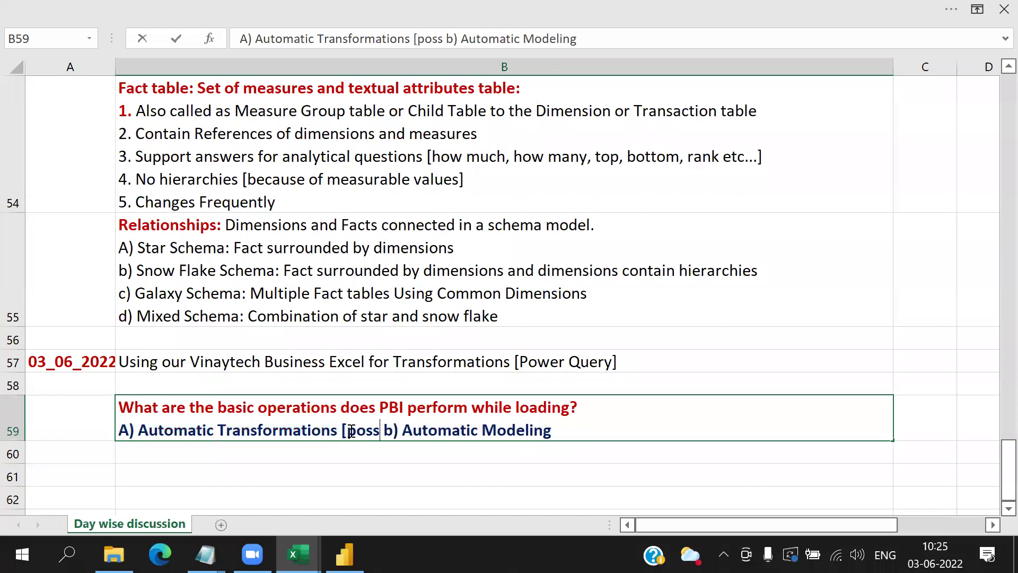
pyautogui.write(']')
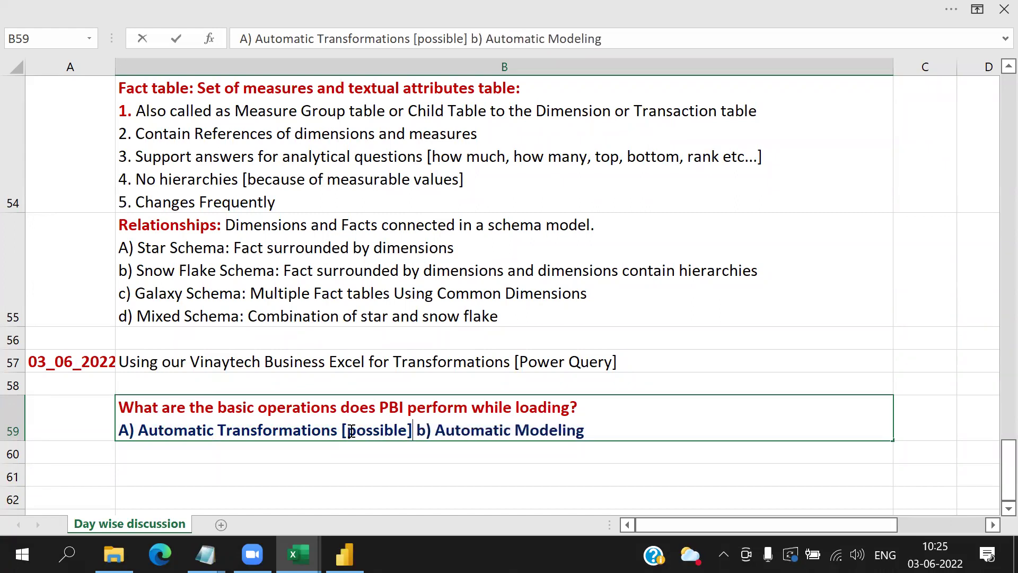
pyautogui.write('[possible]')
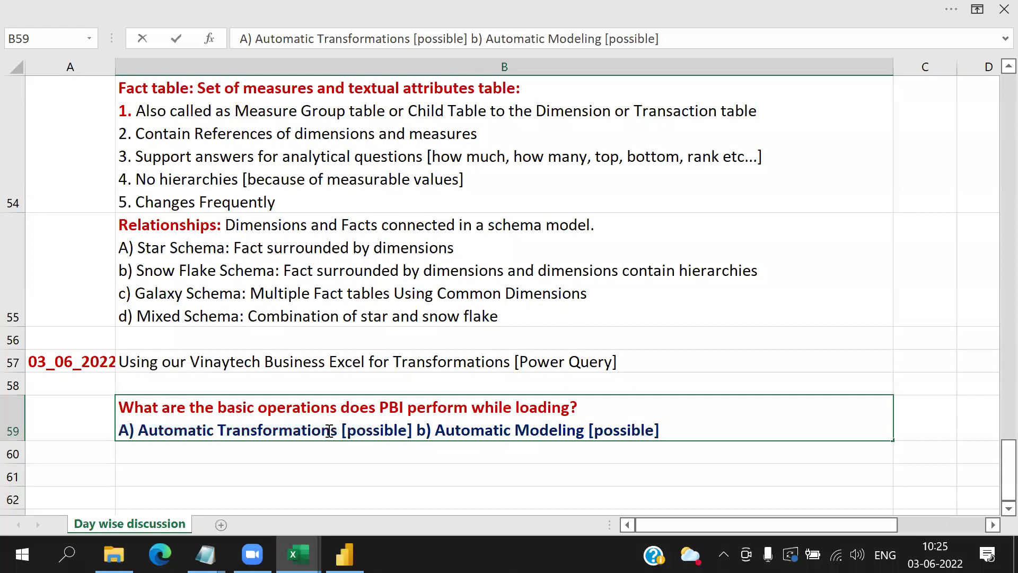
pyautogui.scroll(-2, 994, 517)
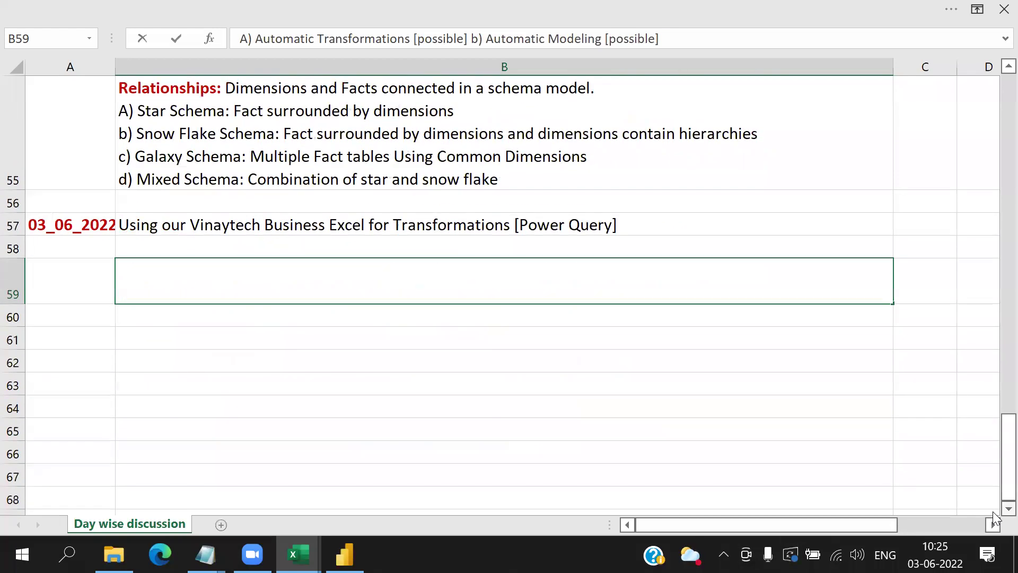
pyautogui.click(443, 334)
pyautogui.click(434, 295)
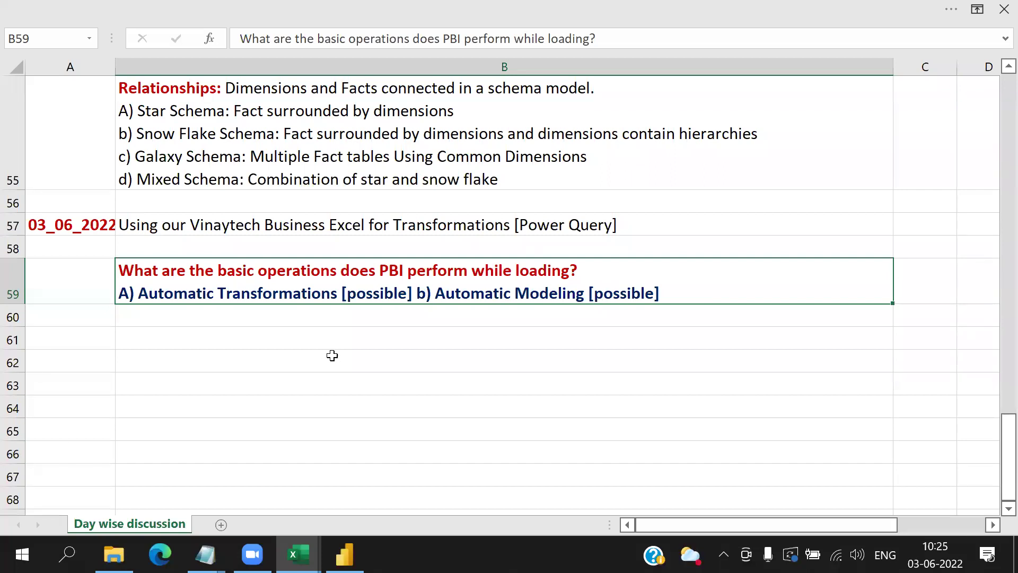
# Step: Switch to Power BI Desktop and save the report as "Vinaytech Power BI Extract Transform" in the 10 AM MAY 2022 folder
pyautogui.click(344, 554)
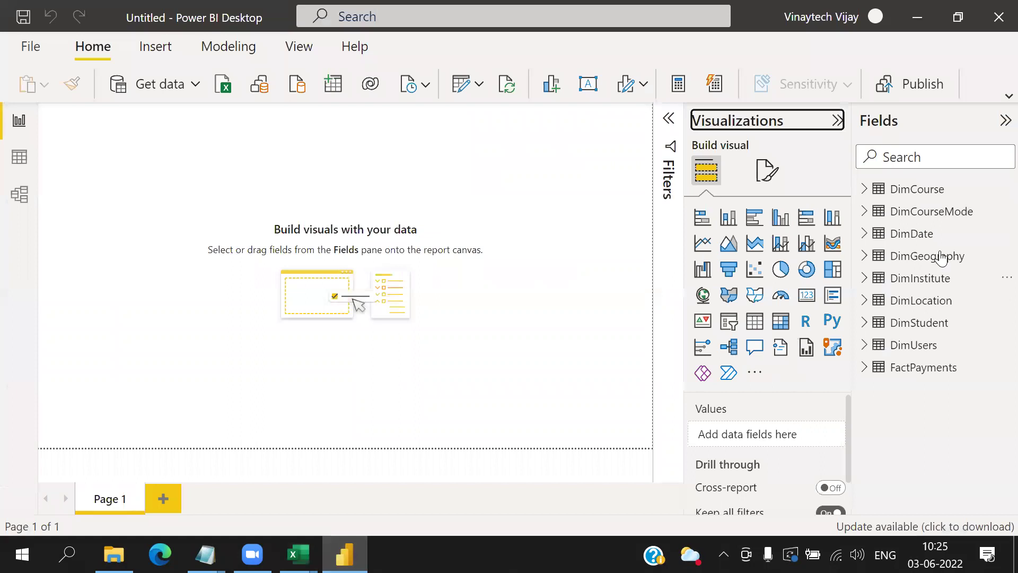
pyautogui.click(35, 53)
pyautogui.click(18, 138)
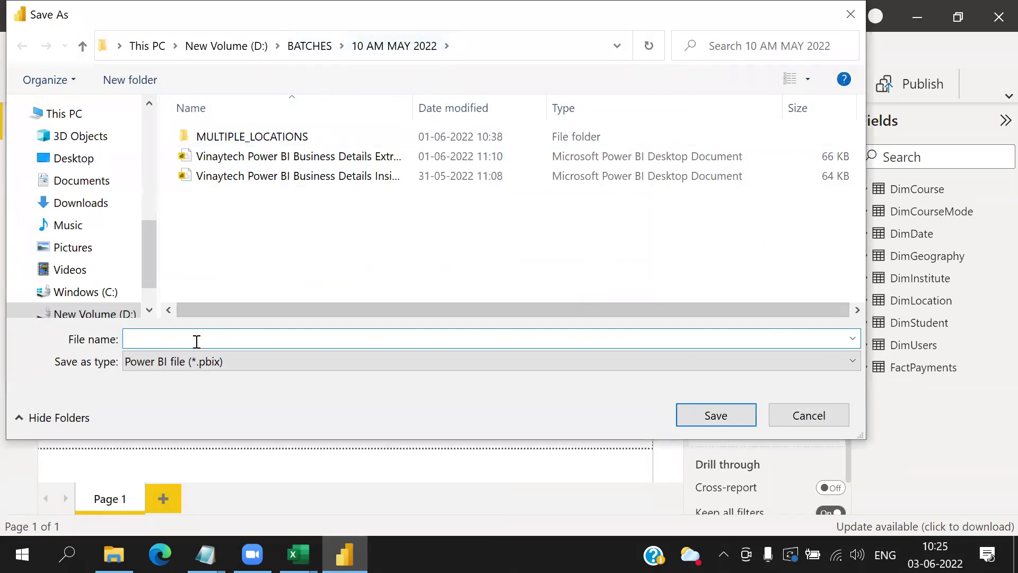
pyautogui.write('Vinaytech ')
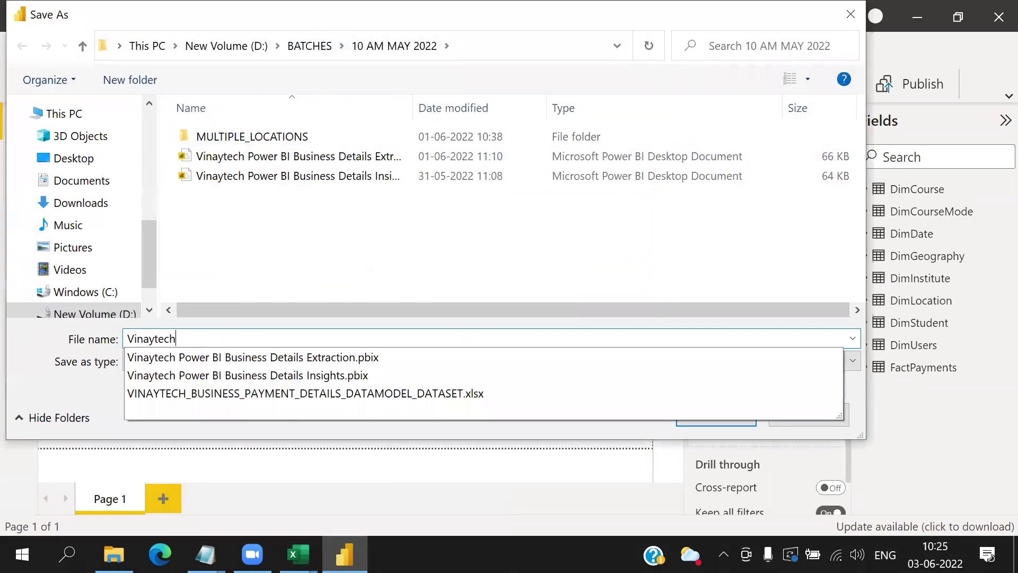
pyautogui.write('Power BI')
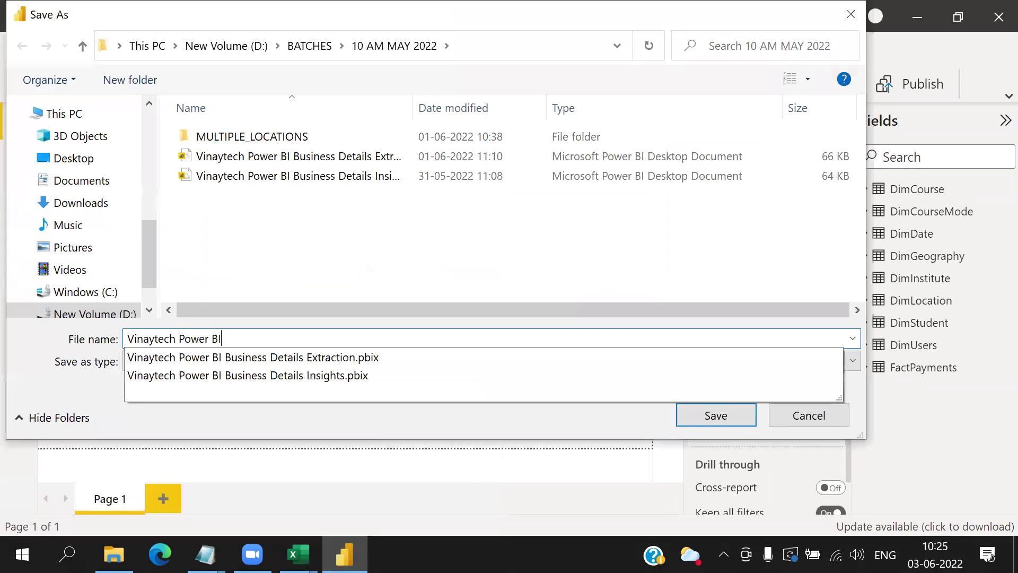
pyautogui.write(' Extract T')
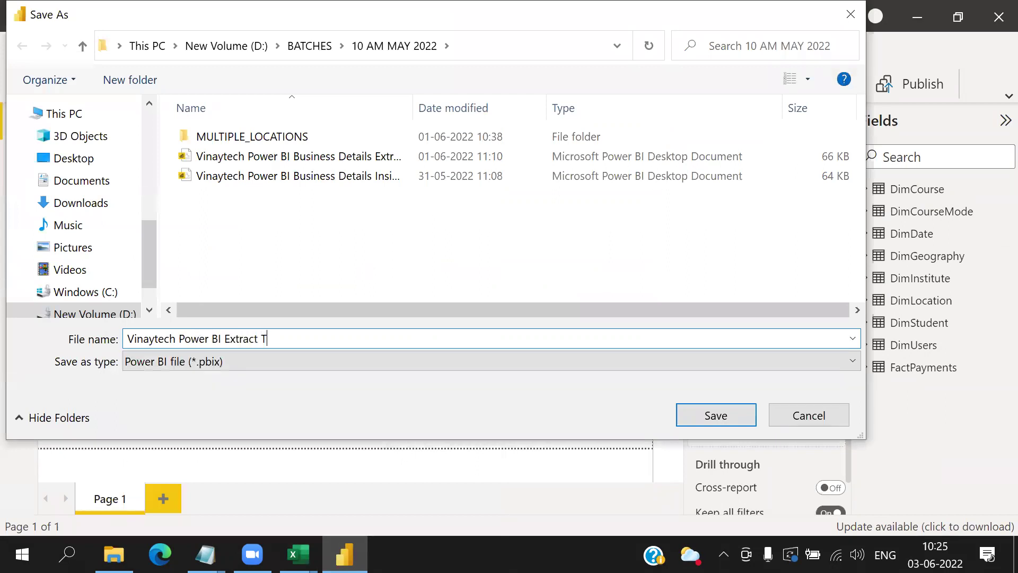
pyautogui.write('ransform')
pyautogui.click(714, 425)
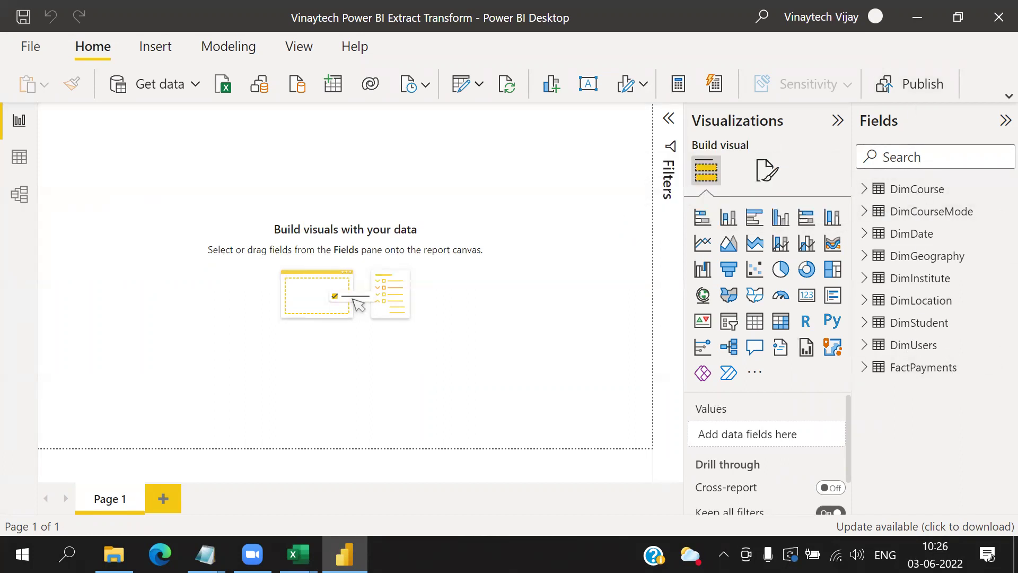
pyautogui.moveTo(545, 510); pyautogui.dragTo(867, 543)
pyautogui.moveTo(647, 497); pyautogui.dragTo(773, 563)
pyautogui.moveTo(764, 487); pyautogui.dragTo(623, 571)
# Step: Open the data view and compare the column headers of the DimCourse and DimCourseMode tables
pyautogui.click(20, 158)
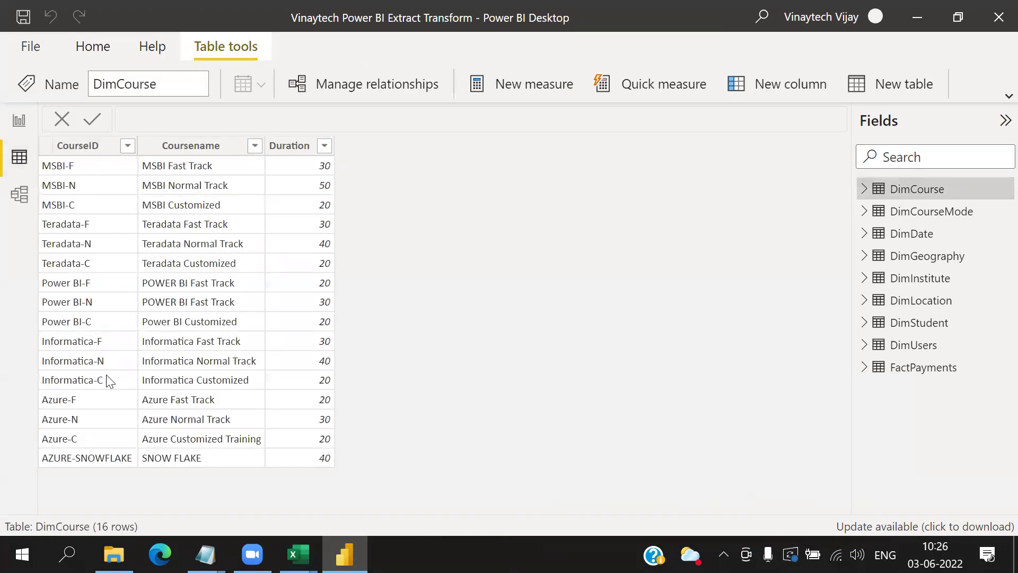
pyautogui.click(902, 214)
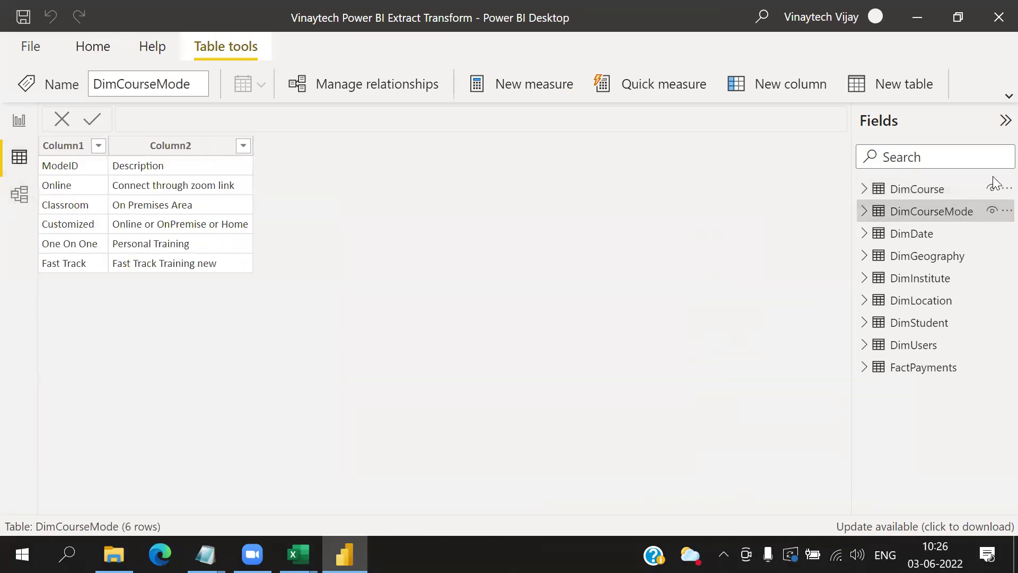
pyautogui.click(931, 190)
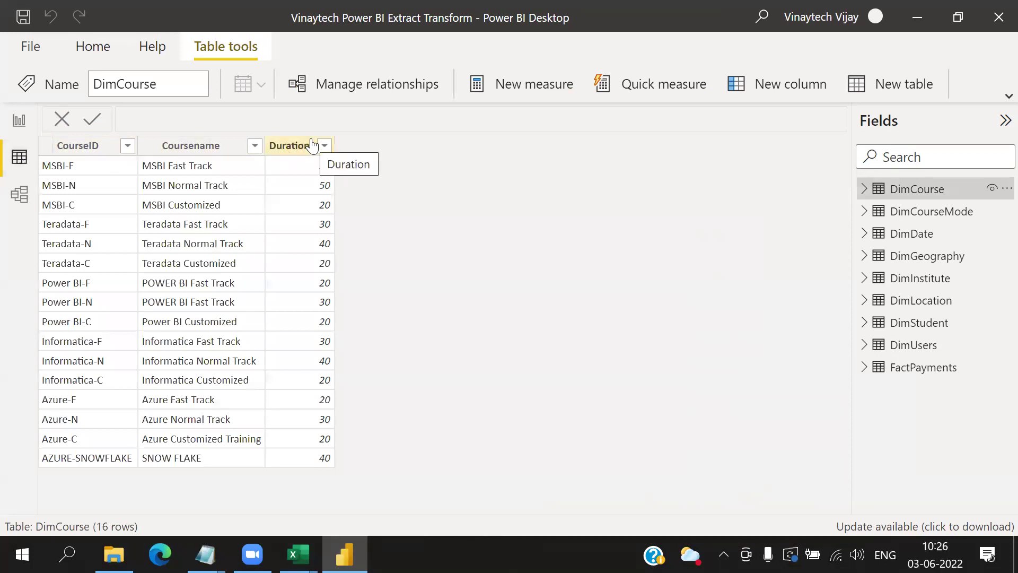
pyautogui.click(902, 211)
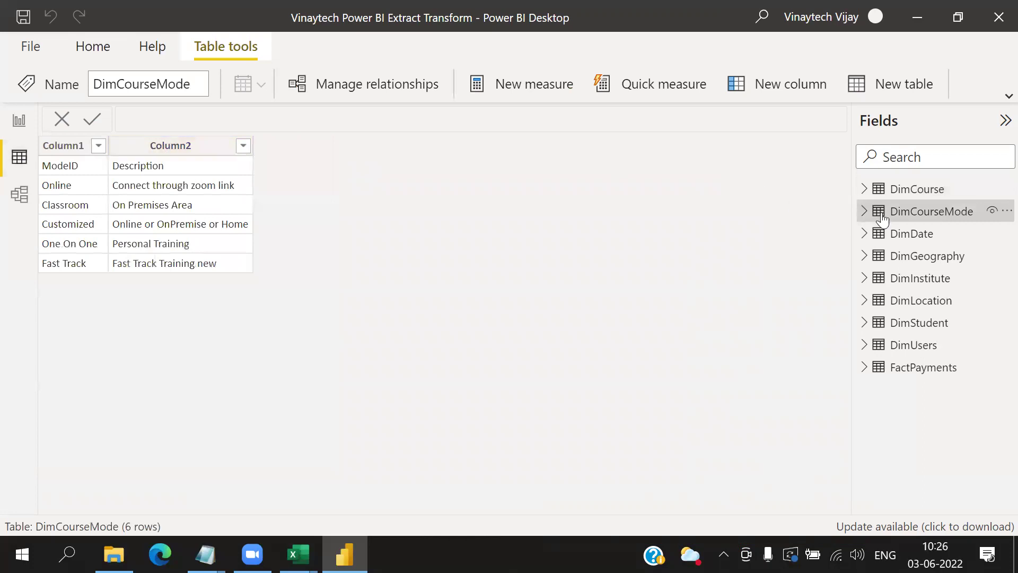
# Step: Examine the column headers of the DimDate, DimGeography, DimInstitute, DimLocation, DimStudent, DimUsers and FactPayments tables
pyautogui.click(916, 235)
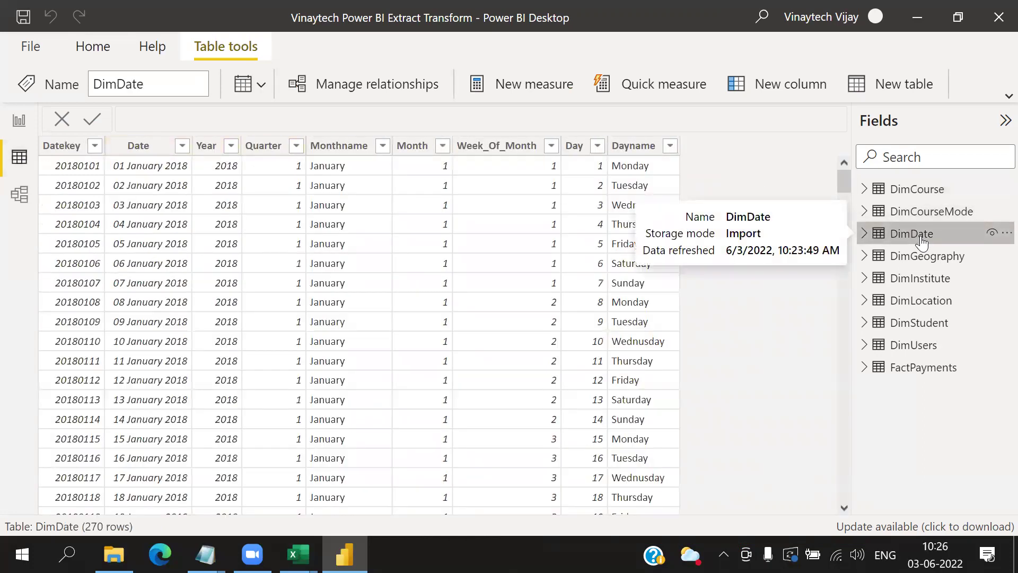
pyautogui.click(919, 257)
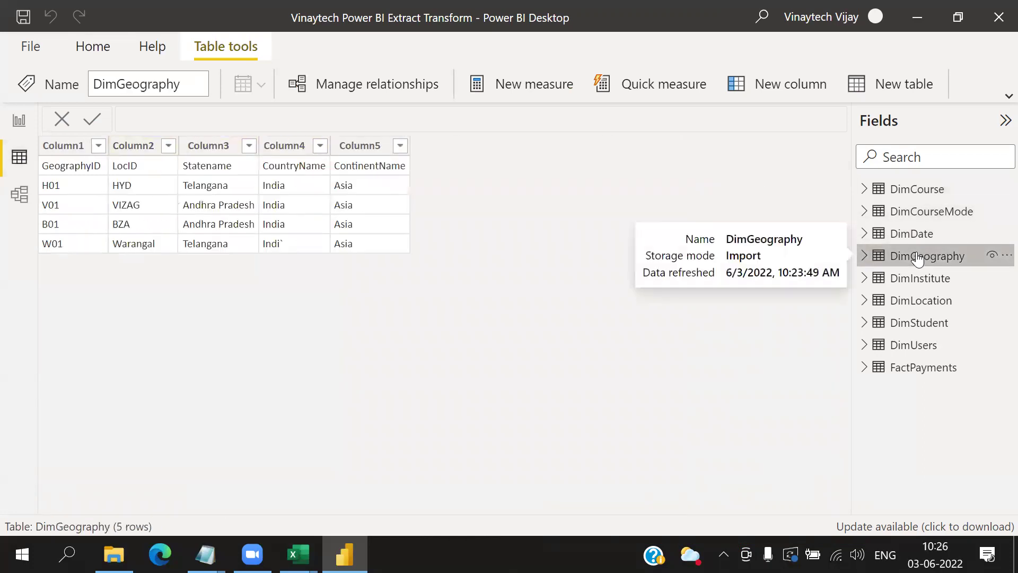
pyautogui.click(919, 284)
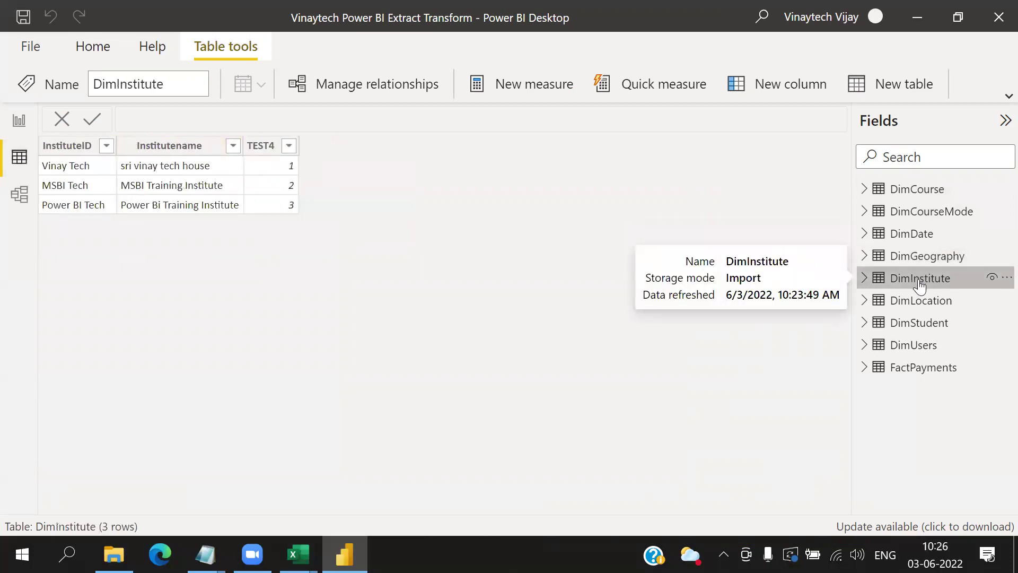
pyautogui.click(918, 310)
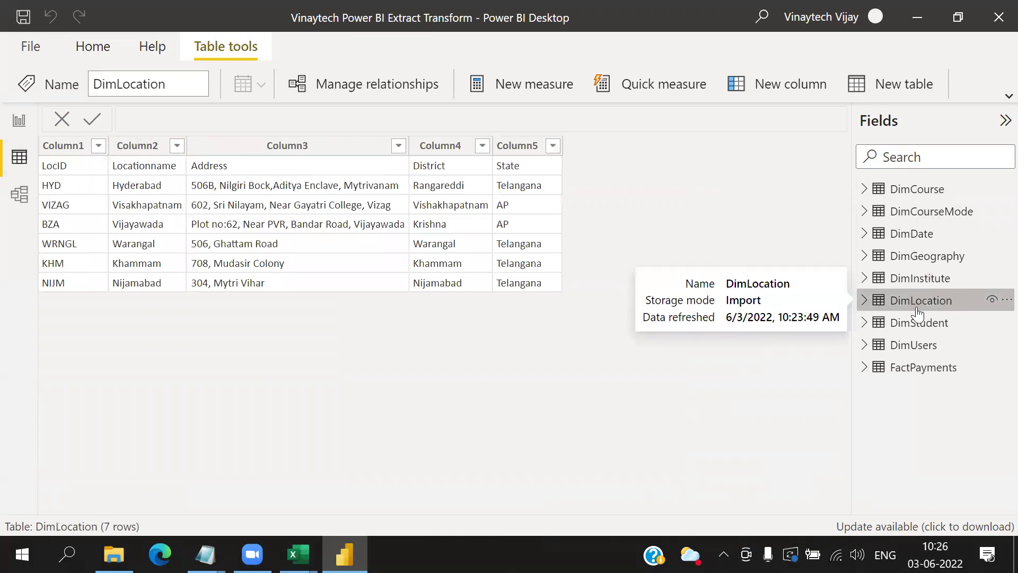
pyautogui.click(919, 324)
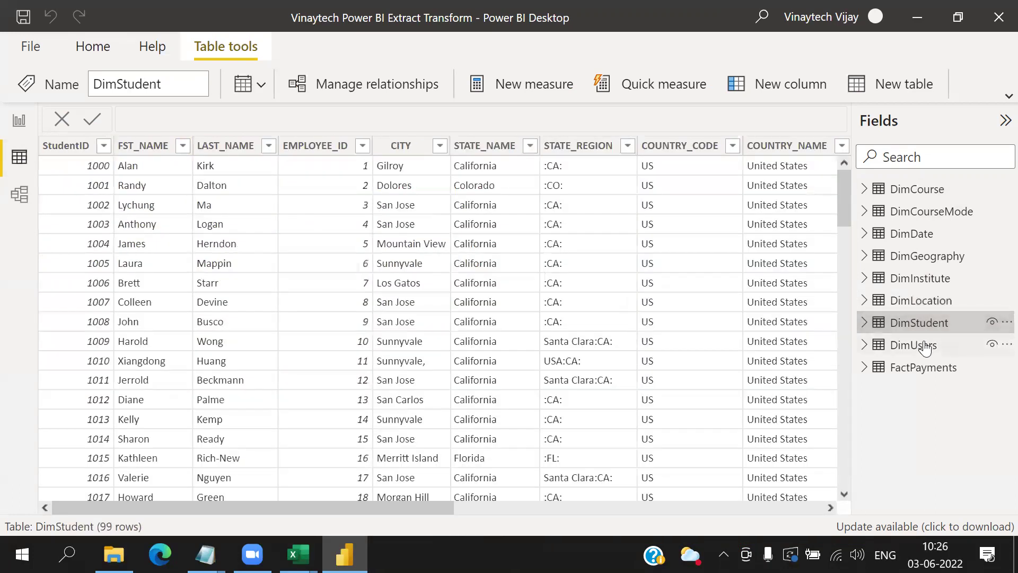
pyautogui.click(923, 346)
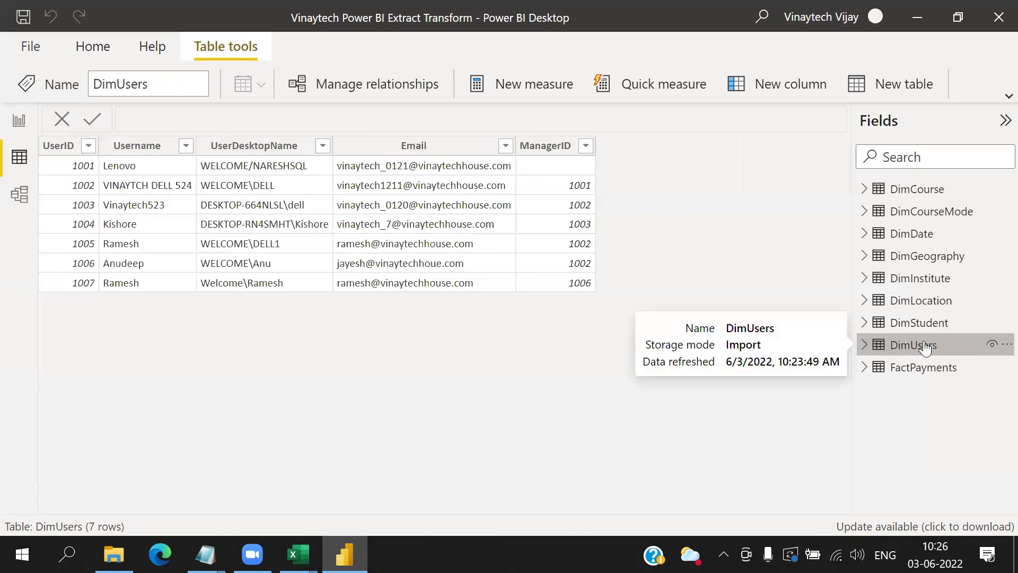
pyautogui.click(921, 374)
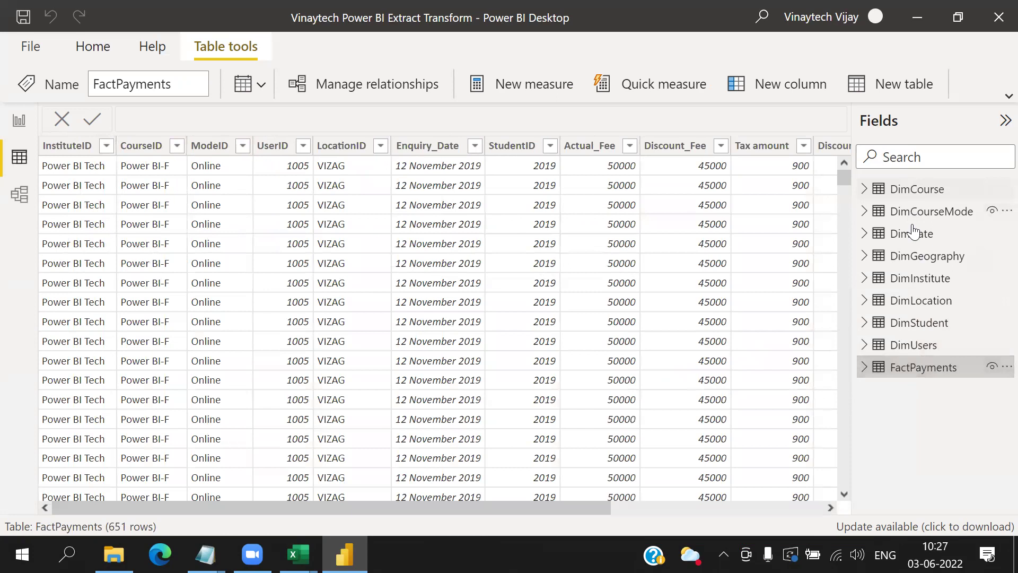
pyautogui.click(934, 154)
# Step: Switch to the Daily Discussion workbook in Excel and enter "What is the first responsibility after load?" in B61
pyautogui.moveTo(298, 554)
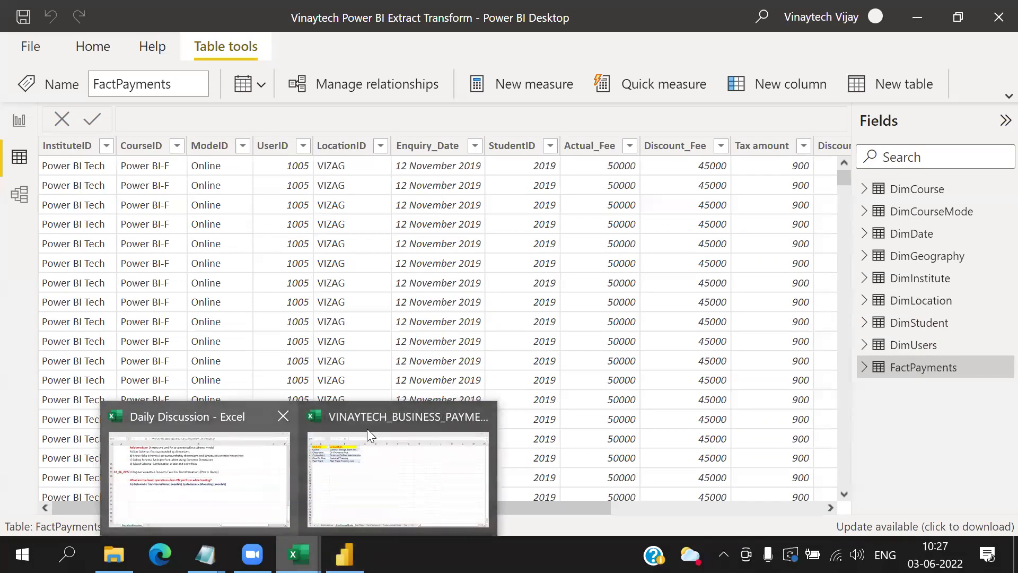
pyautogui.click(419, 496)
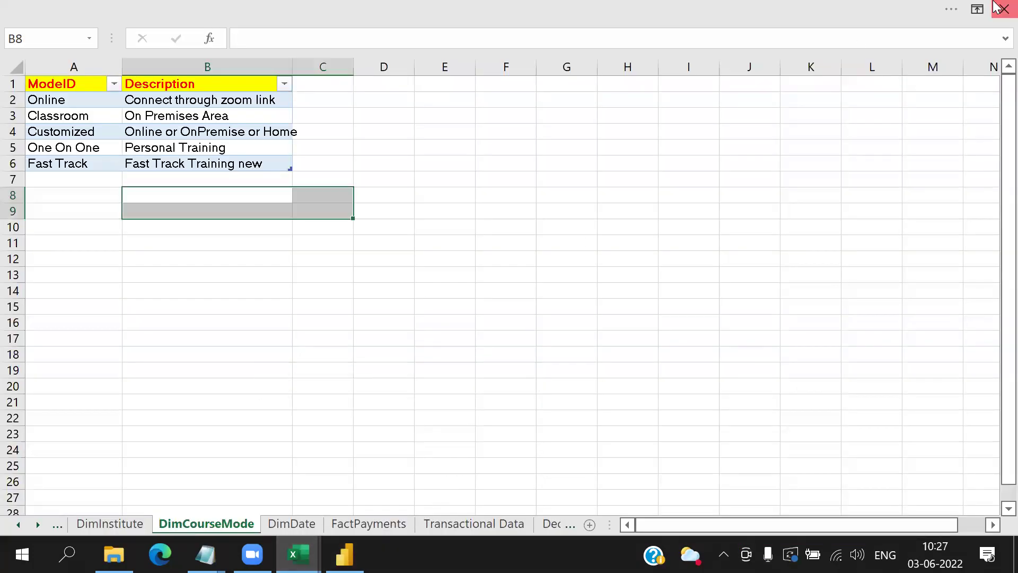
pyautogui.hotkey('ctrl', 'Tab')
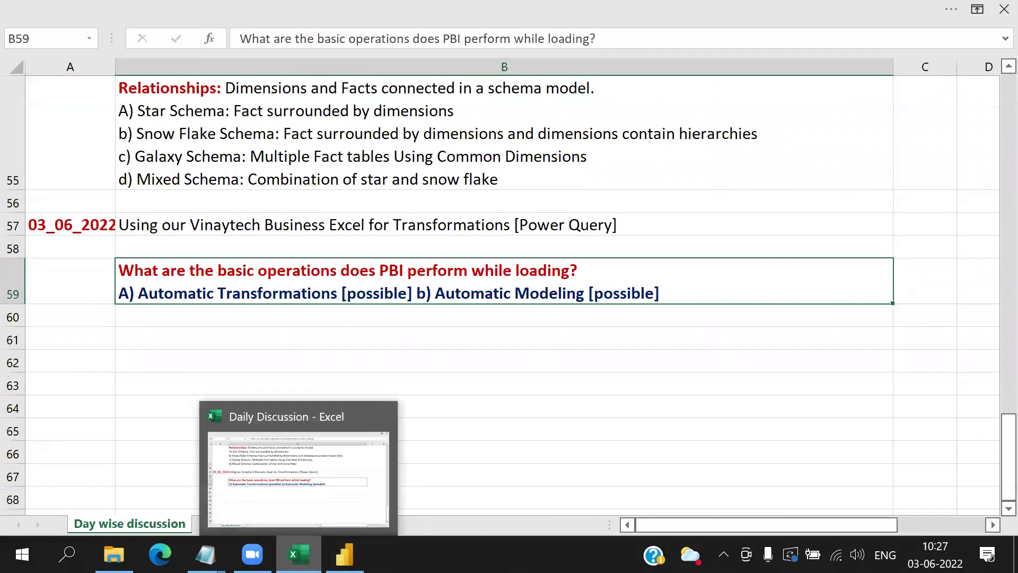
pyautogui.click(273, 342)
pyautogui.click(223, 310)
pyautogui.click(201, 341)
pyautogui.write('What')
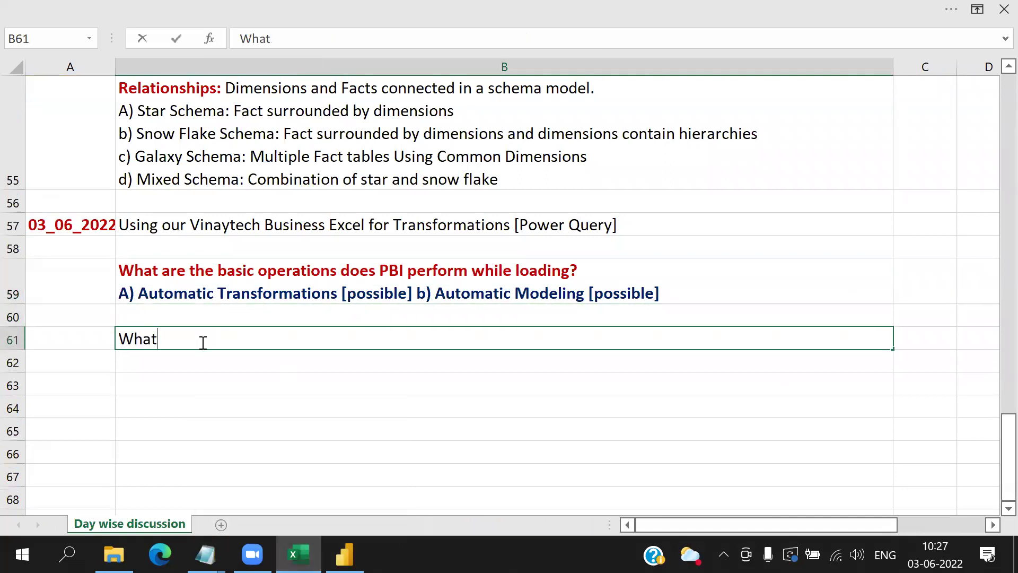
pyautogui.write(' is the fir')
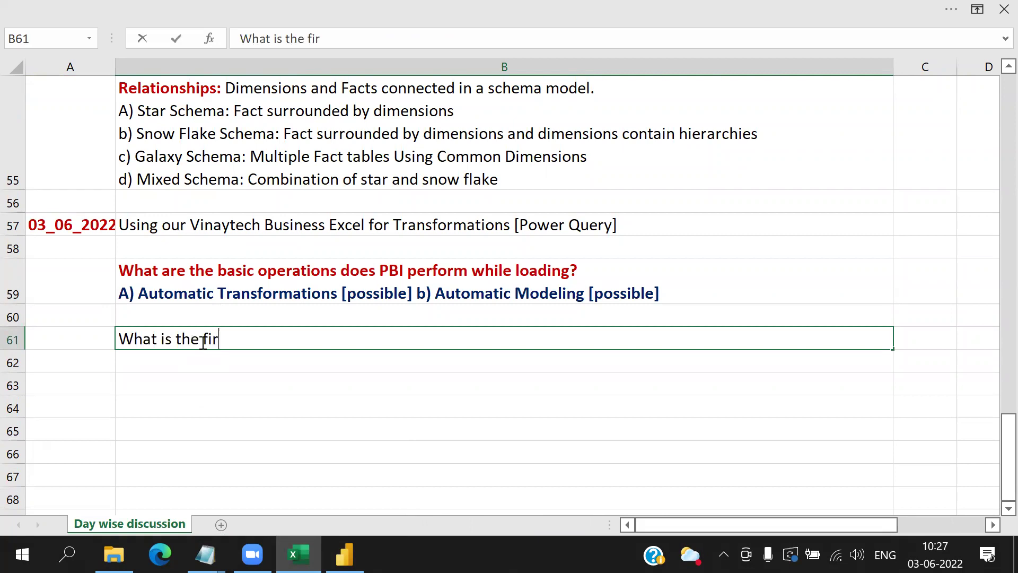
pyautogui.write('st respobsi')
pyautogui.press('BackSpace')
pyautogui.press('BackSpace')
pyautogui.press('BackSpace')
pyautogui.write('nsi')
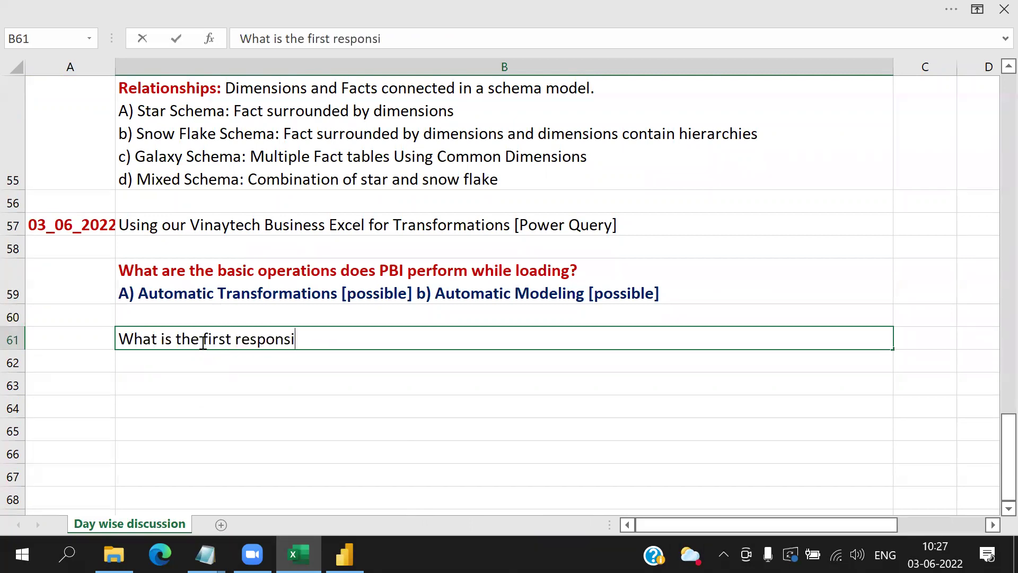
pyautogui.write('bility after load?')
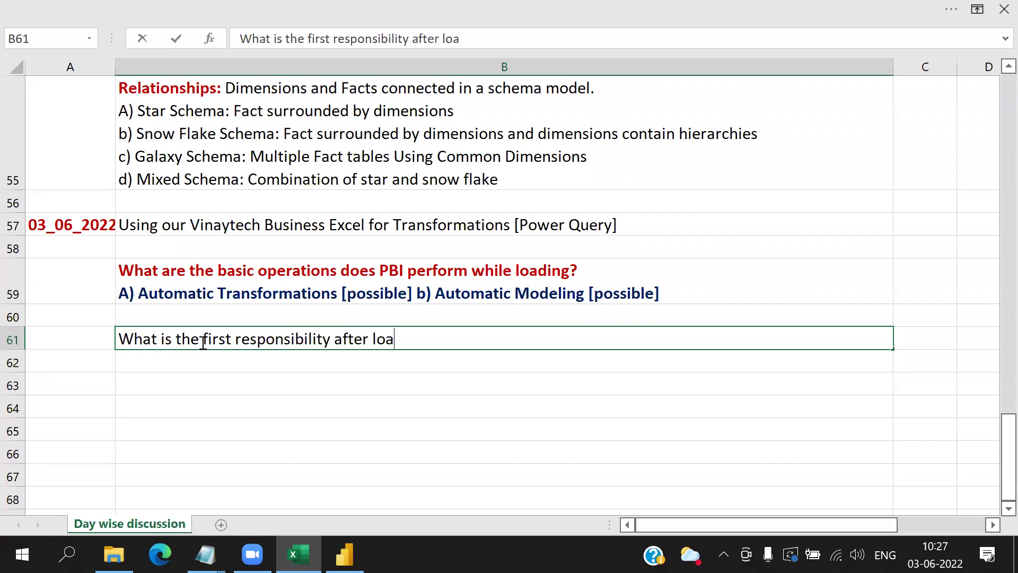
# Step: Add the answer "Ensure proper column headingd and column by column data" on a second line in B61 and commit the cell
pyautogui.hotkey('alt', 'Return')
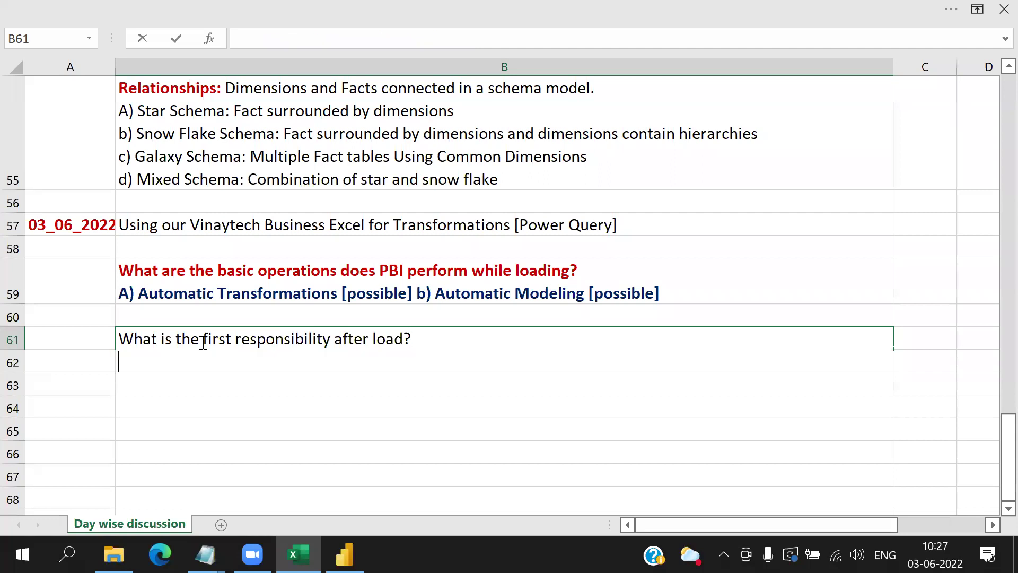
pyautogui.write('Ensure')
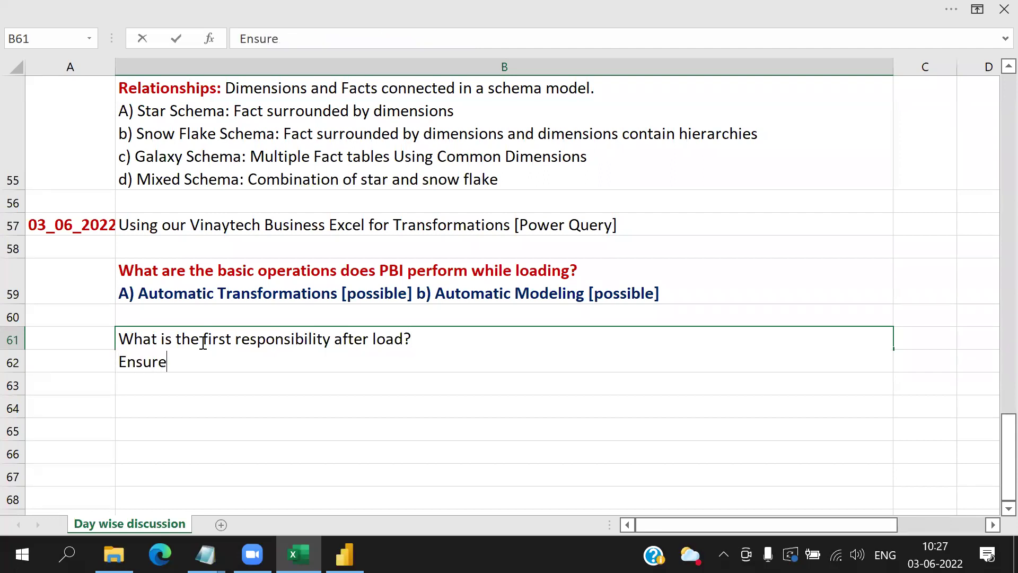
pyautogui.write(' propert')
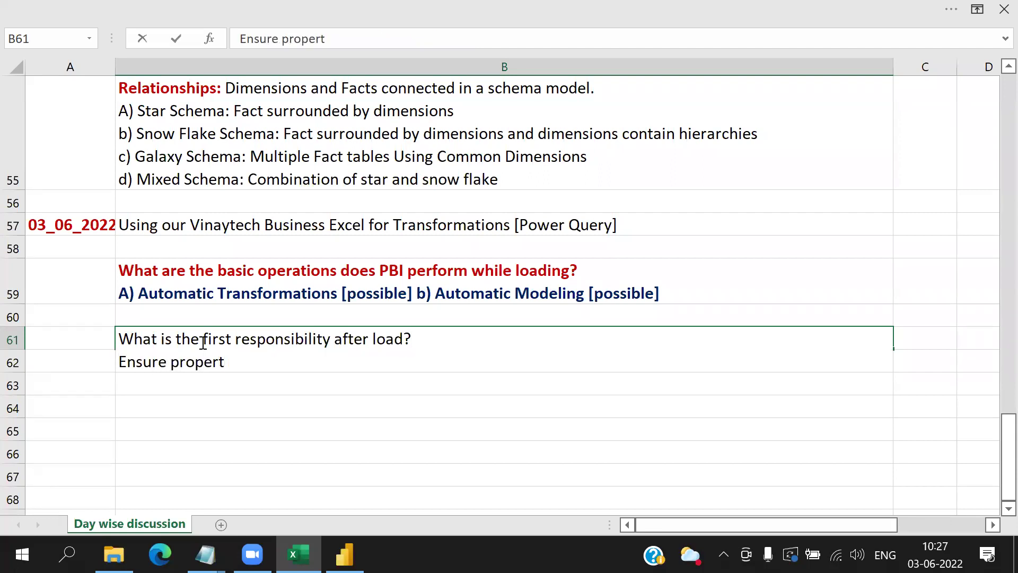
pyautogui.press('BackSpace')
pyautogui.write(' column ')
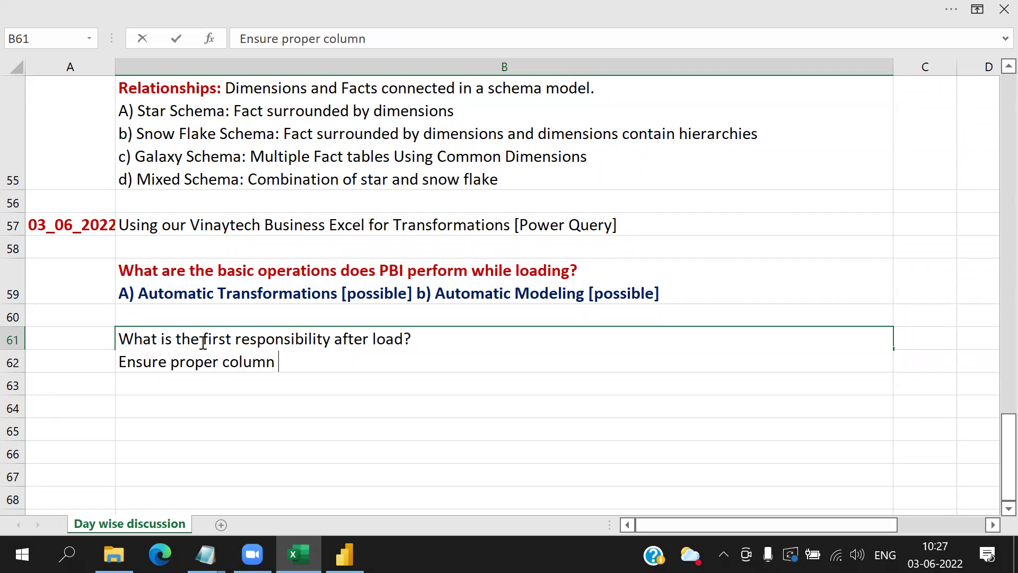
pyautogui.write('headingd and ')
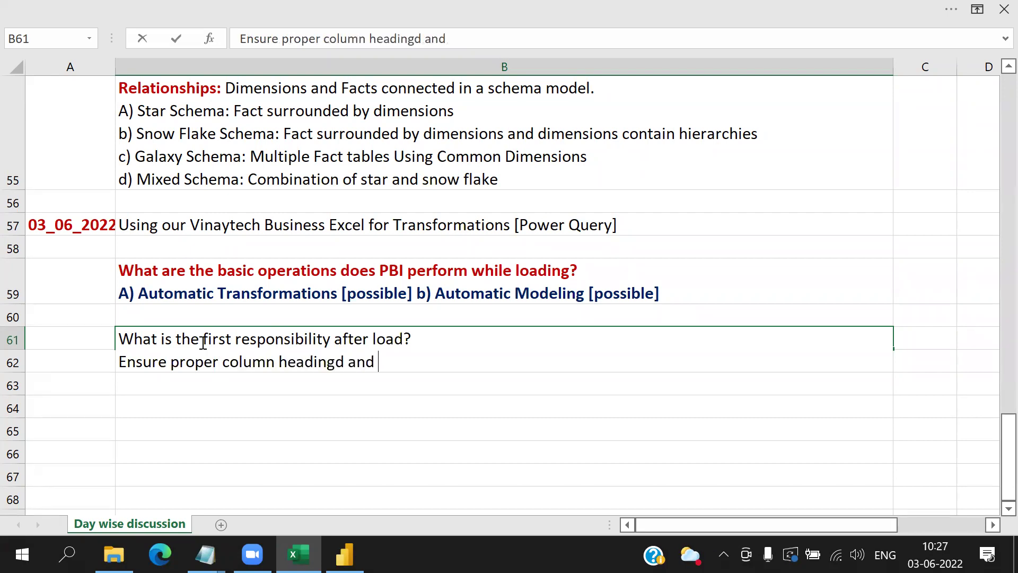
pyautogui.write('column by column data')
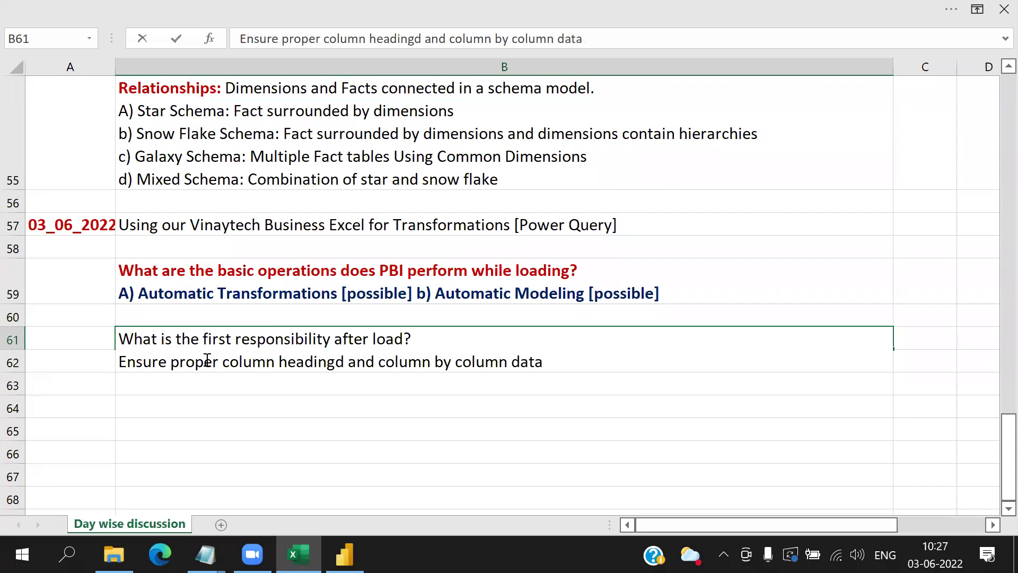
pyautogui.click(525, 409)
pyautogui.click(460, 340)
pyautogui.press('F2')
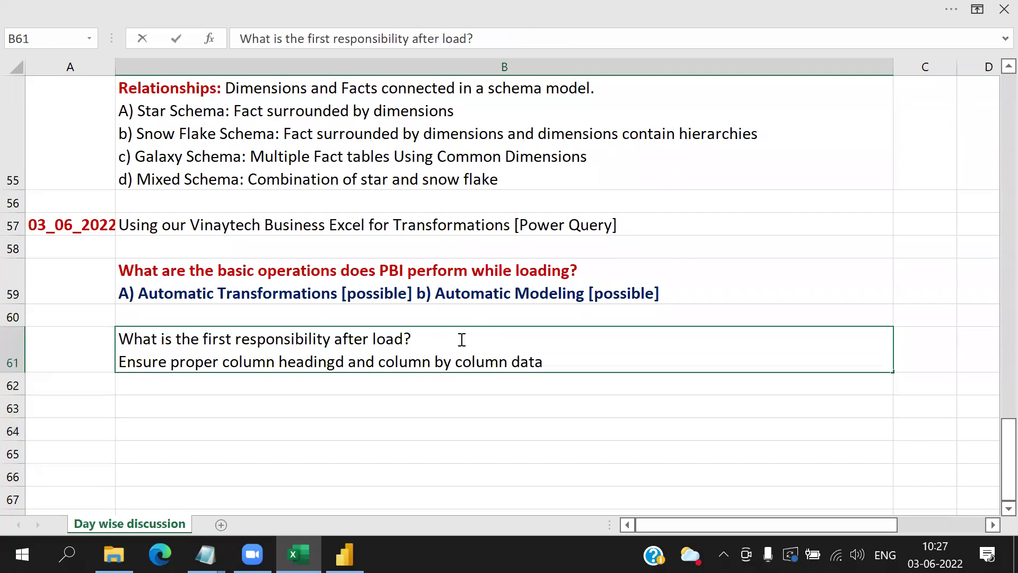
pyautogui.moveTo(460, 339); pyautogui.dragTo(9, 341)
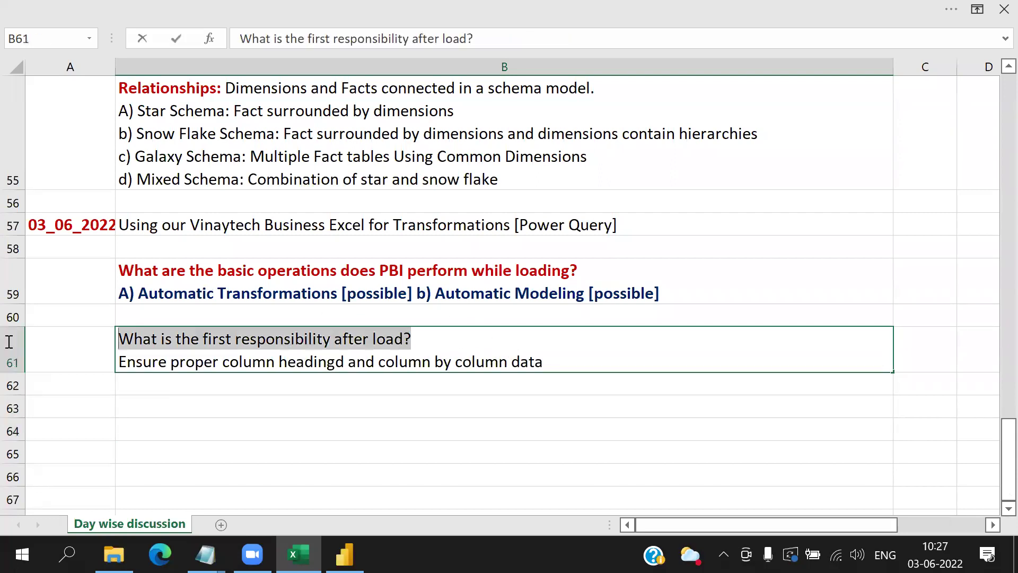
pyautogui.click(587, 357)
pyautogui.click(441, 392)
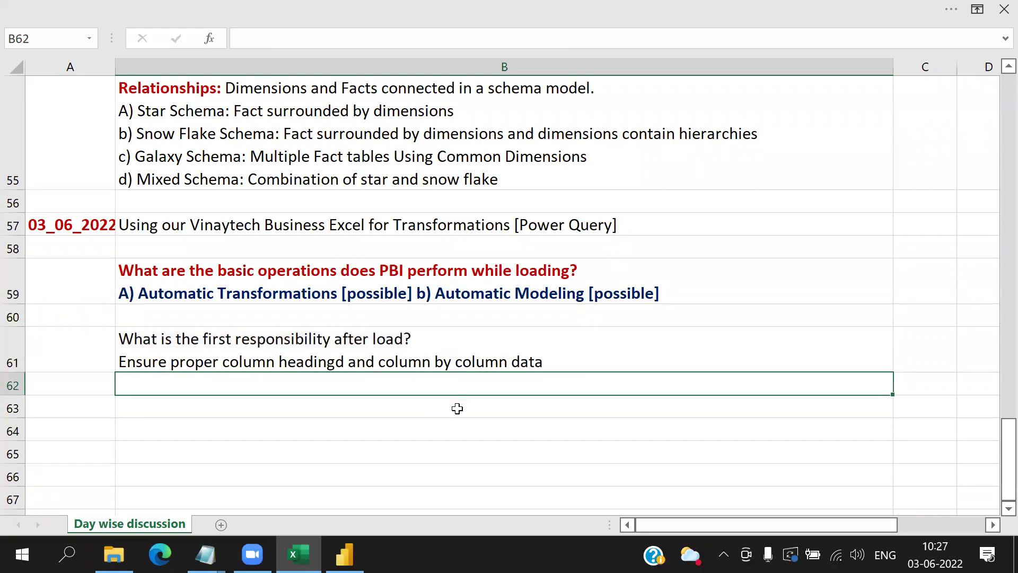
# Step: Enter the question "When do we go for transformations?" in B63
pyautogui.click(426, 407)
pyautogui.write('When')
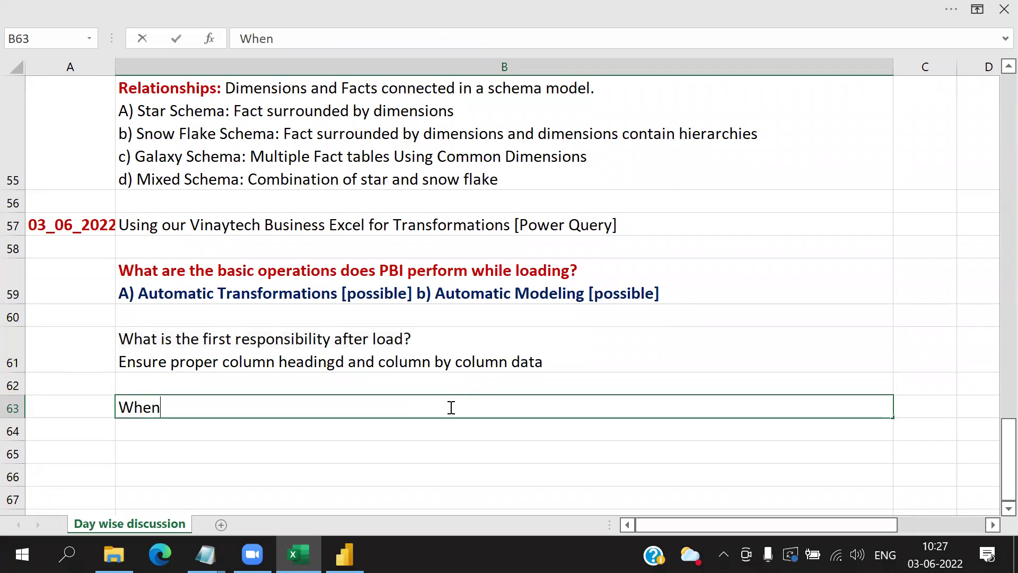
pyautogui.write(' do we go for trans')
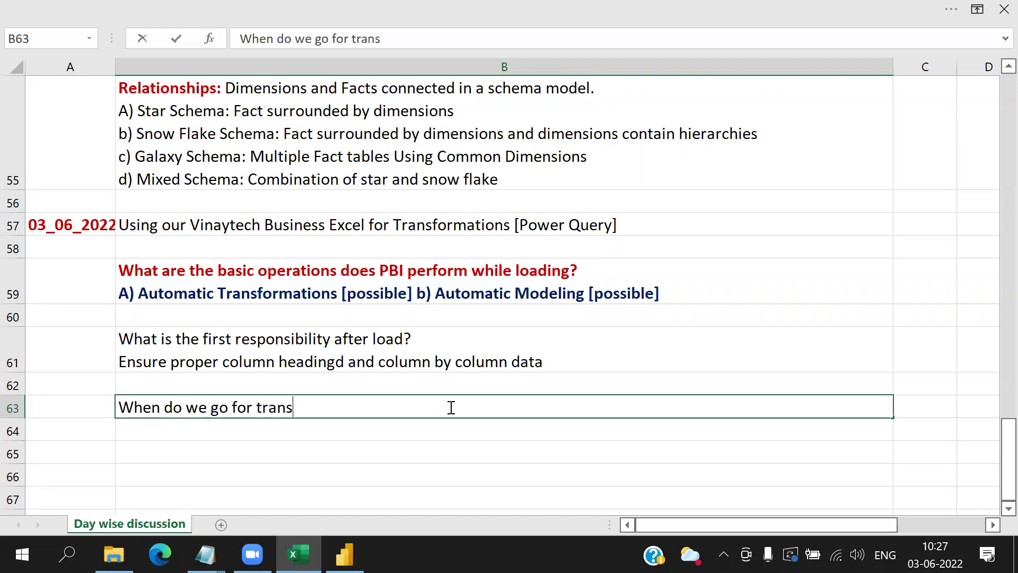
pyautogui.write('formations?')
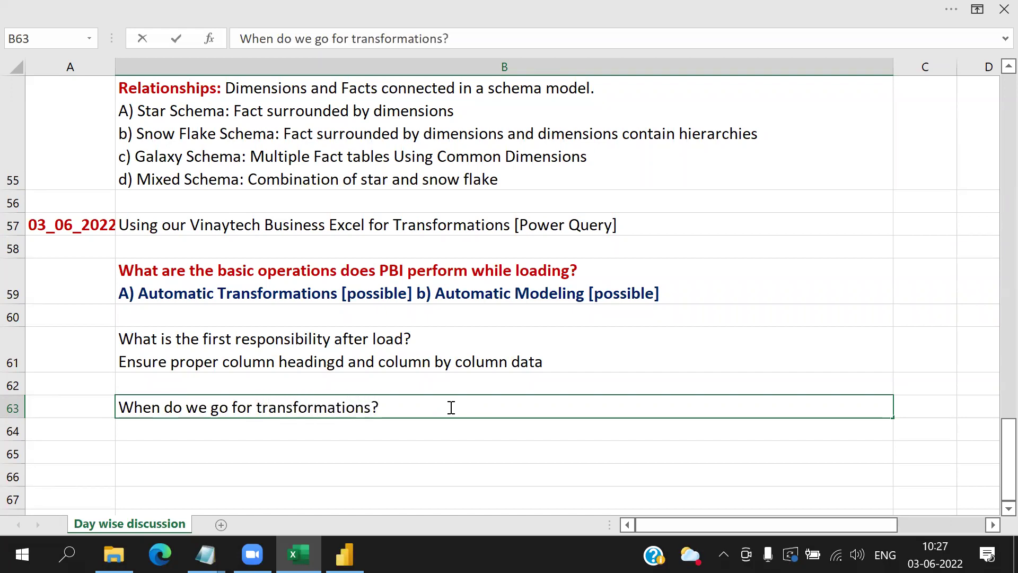
# Step: Add a second line to B63 reading "A) No proper column headings b) Need to add few columns with business logics"
pyautogui.hotkey('alt', 'Return')
pyautogui.write('ations? A) No proper')
pyautogui.write(' column headin')
pyautogui.write('gs')
pyautogui.write(' b) ')
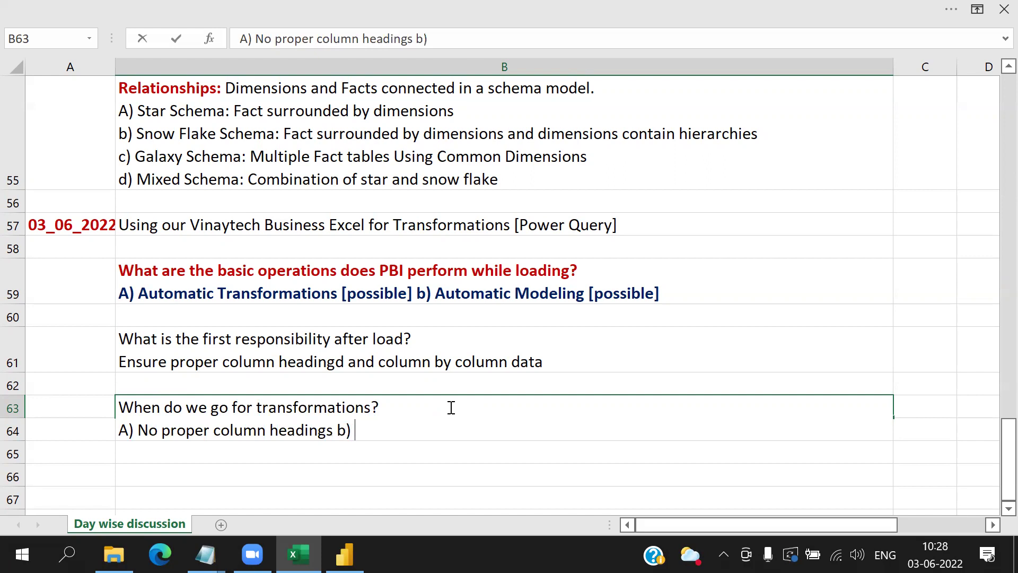
pyautogui.write('Need to add ')
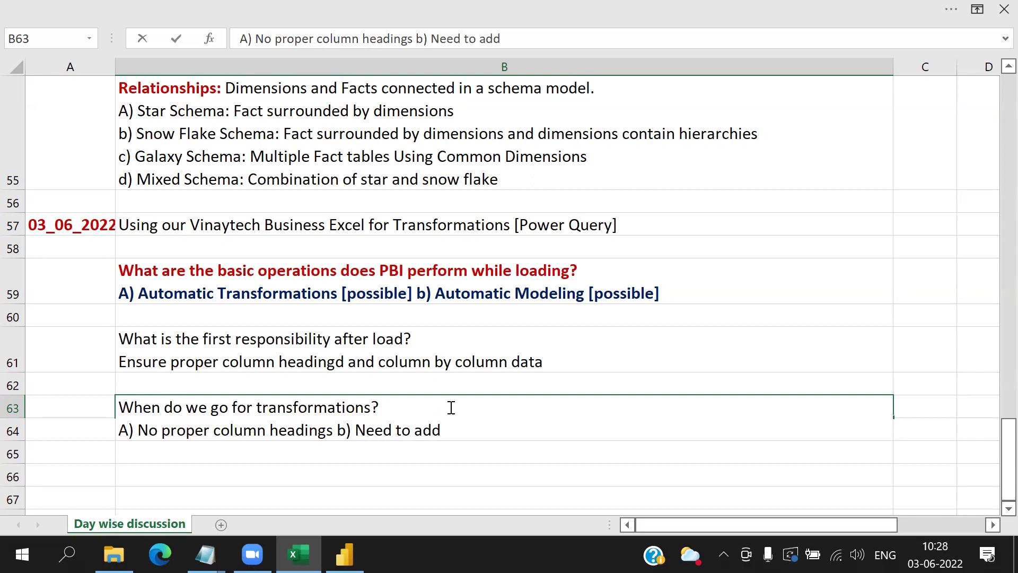
pyautogui.write('few colum')
pyautogui.write('ns ')
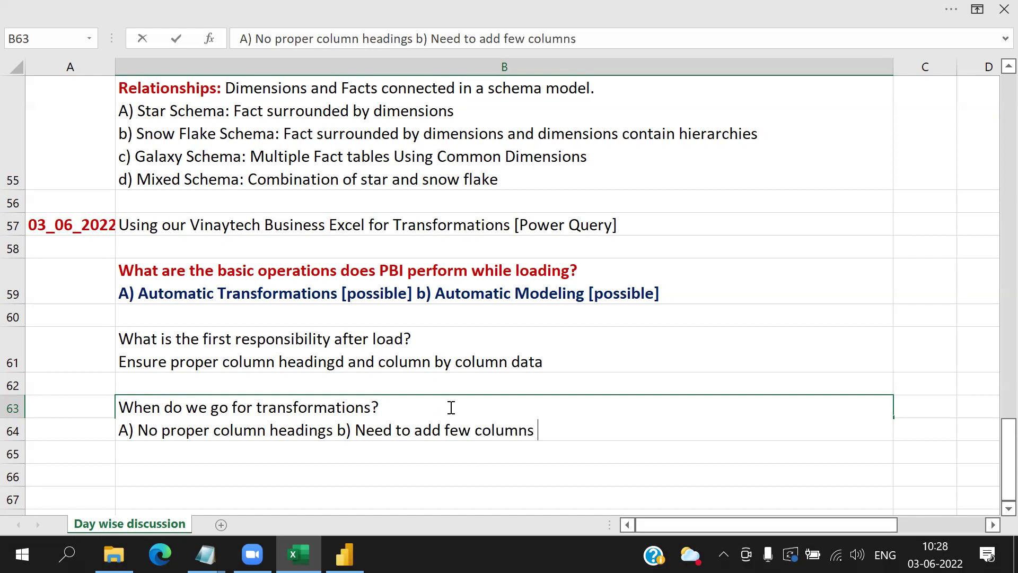
pyautogui.write('with busine')
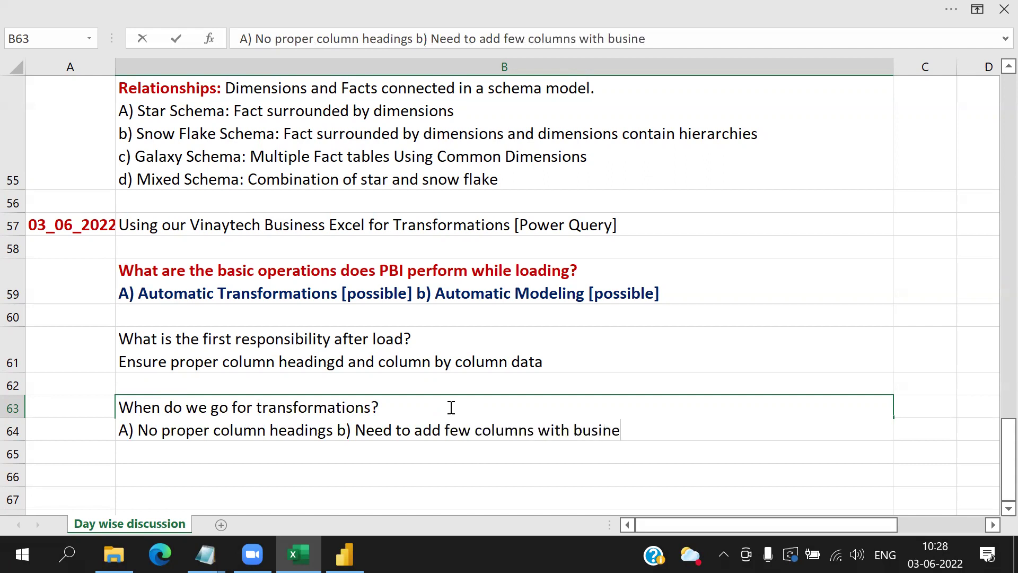
pyautogui.write('ss logics')
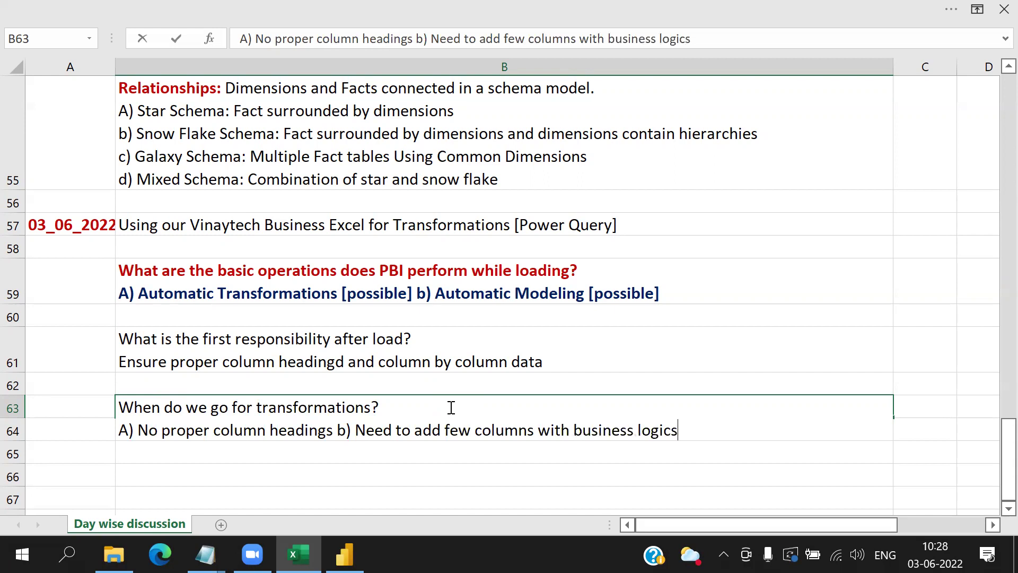
# Step: Append "c) Aggregate table creation" to the second line of B63
pyautogui.write(' c) Agg')
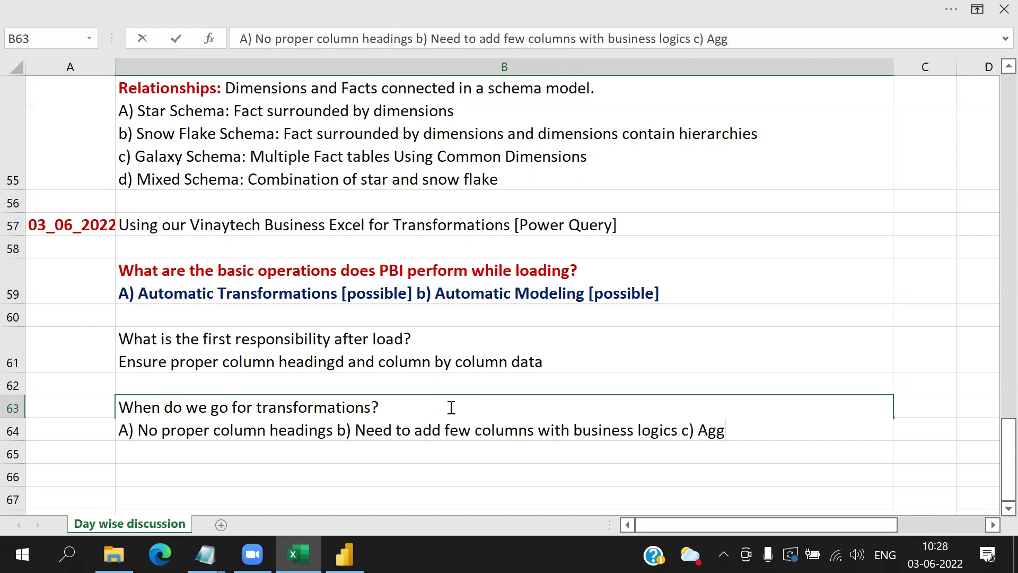
pyautogui.write('regate tab')
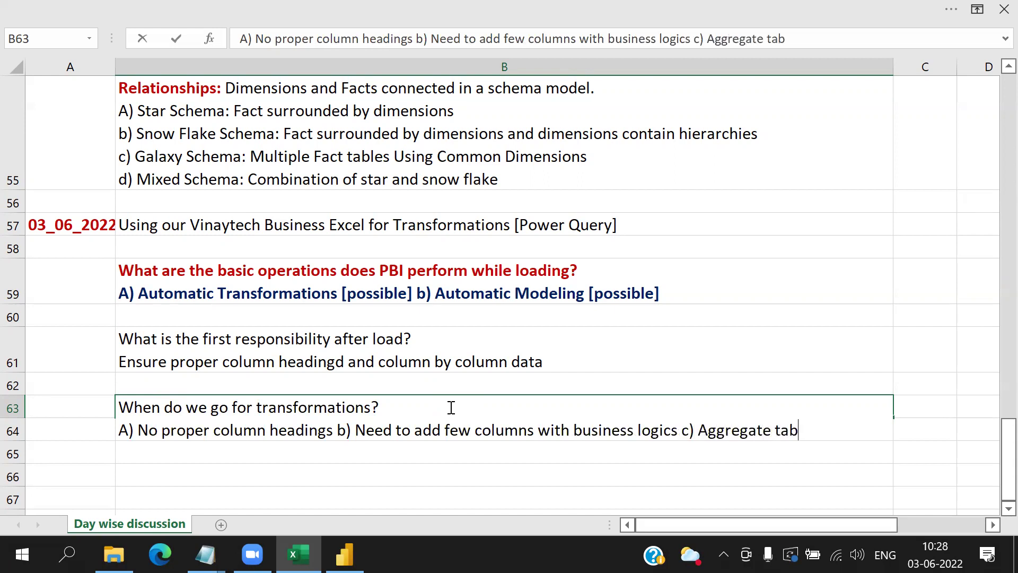
pyautogui.write('le creation')
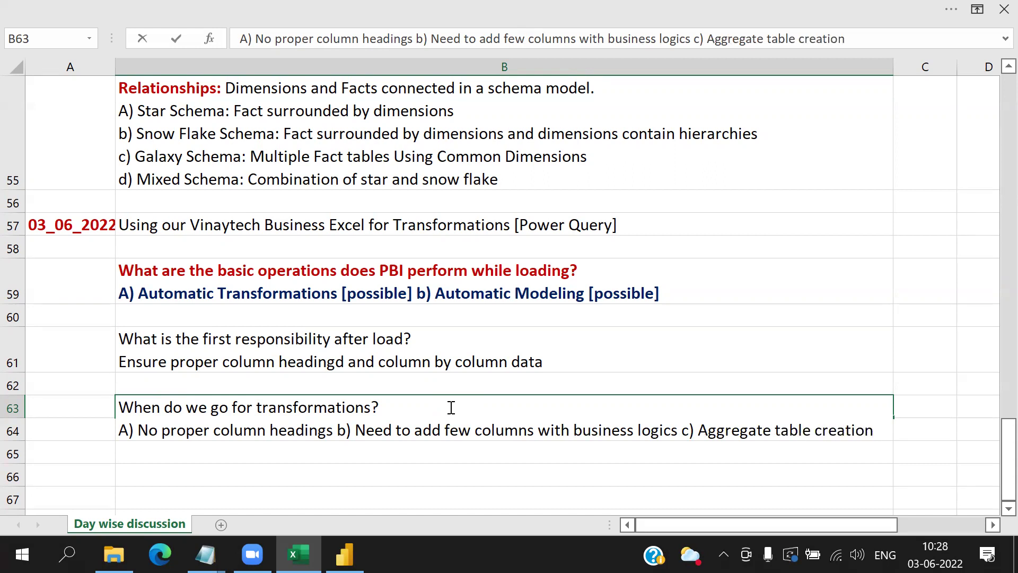
# Step: Add a third line to B63 reading "d) Sorting e) Pivoting etc." and commit the cell
pyautogui.hotkey('alt', 'Return')
pyautogui.write('d) Sorting e) Oi')
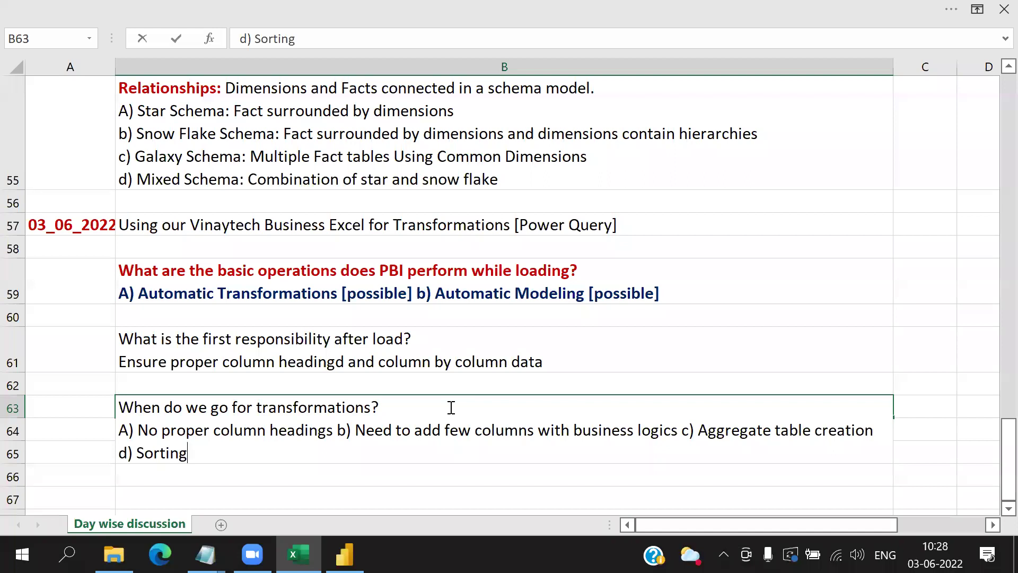
pyautogui.press('BackSpace')
pyautogui.press('BackSpace')
pyautogui.write('Pivoting etc.')
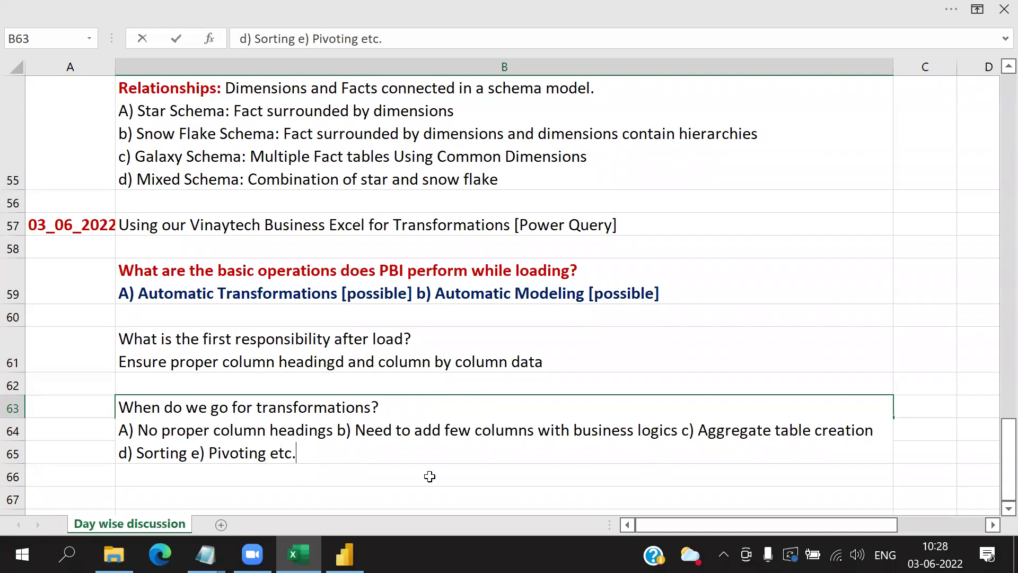
pyautogui.click(737, 206)
pyautogui.scroll(-2, 993, 493)
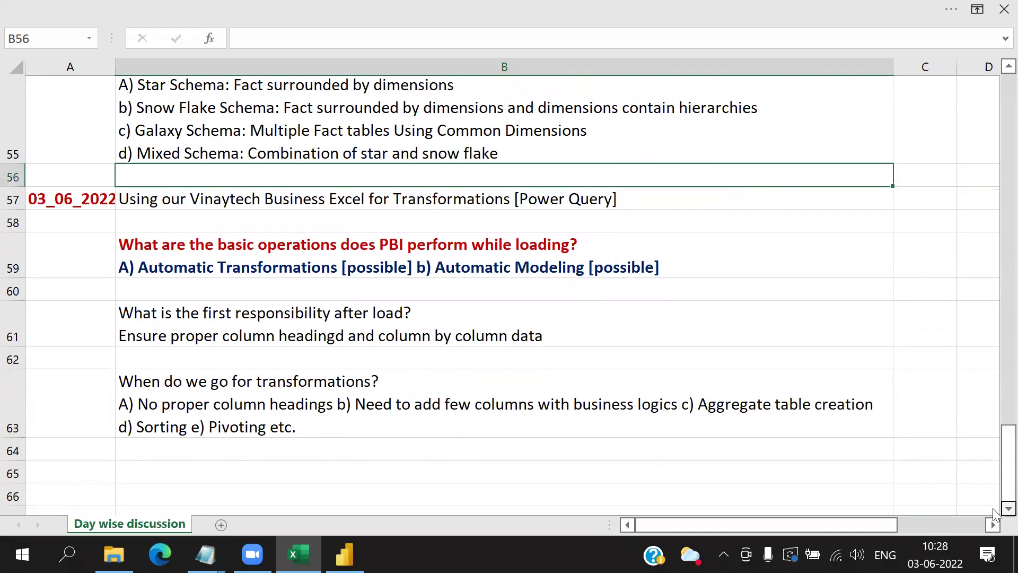
pyautogui.scroll(-1, 993, 514)
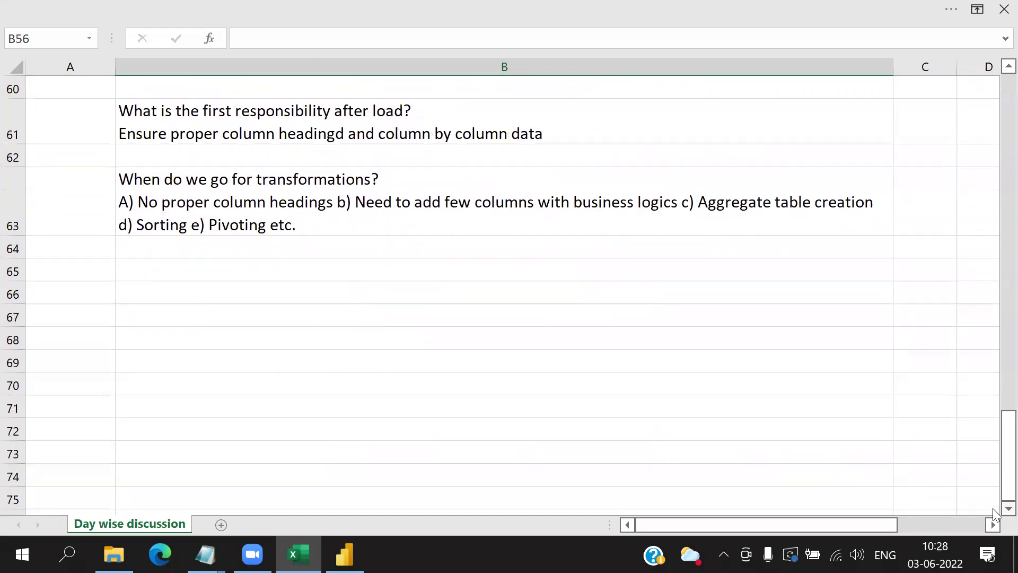
pyautogui.click(375, 223)
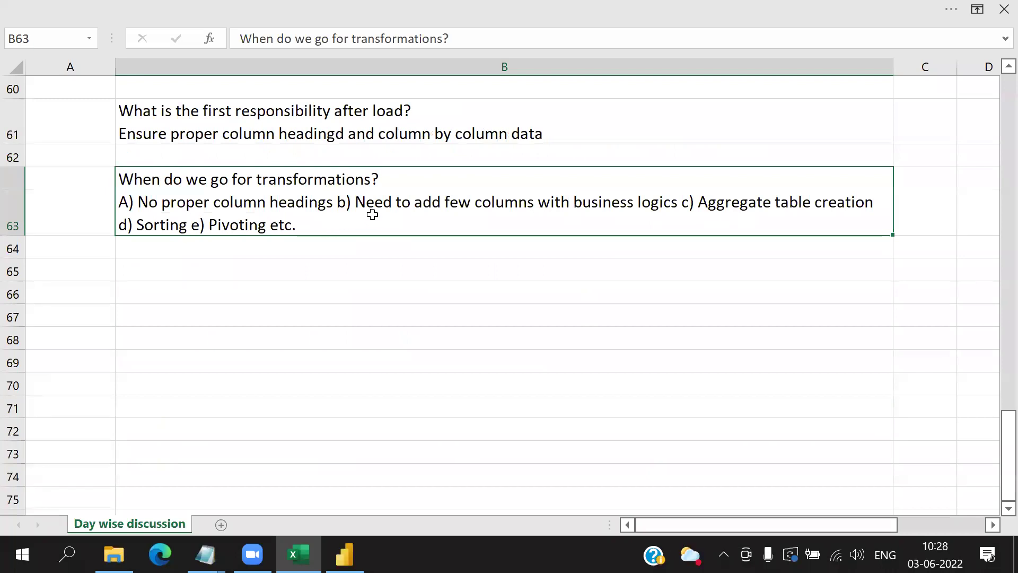
pyautogui.click(408, 133)
pyautogui.click(440, 224)
pyautogui.click(355, 249)
pyautogui.click(352, 271)
pyautogui.click(359, 246)
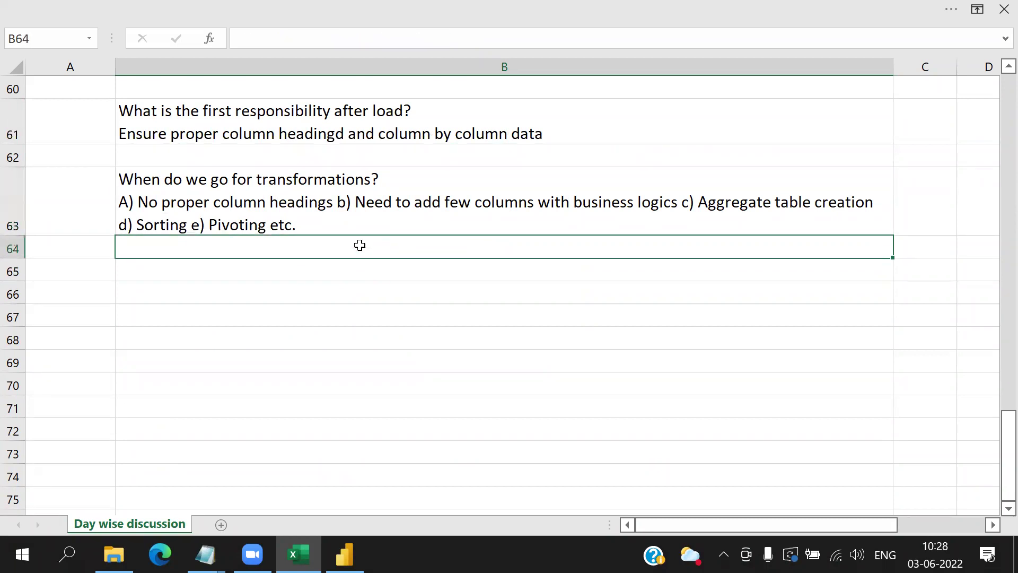
pyautogui.click(356, 119)
pyautogui.click(358, 203)
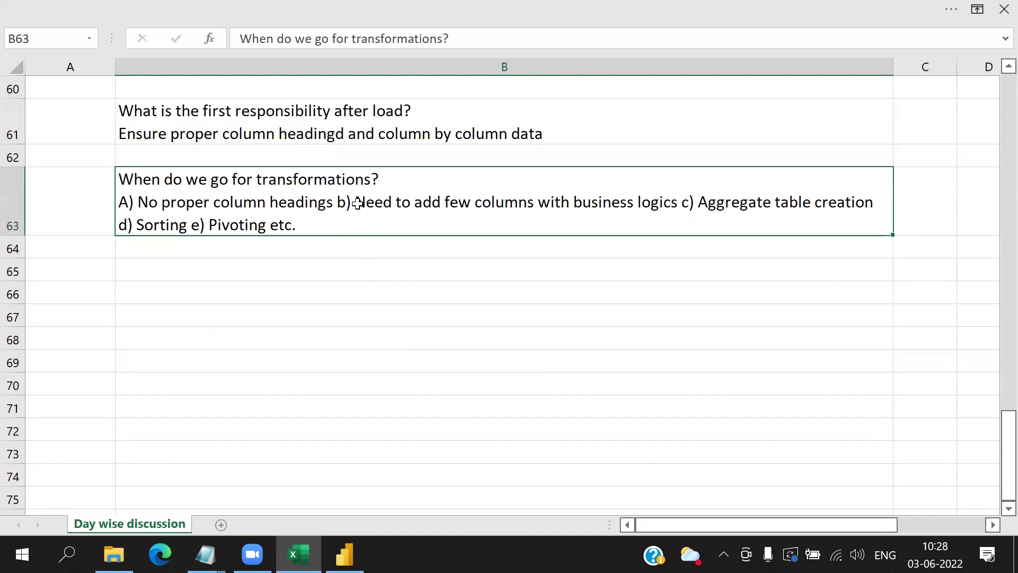
# Step: Enter the question "How do we go ? Where do we go?" in B65
pyautogui.click(338, 266)
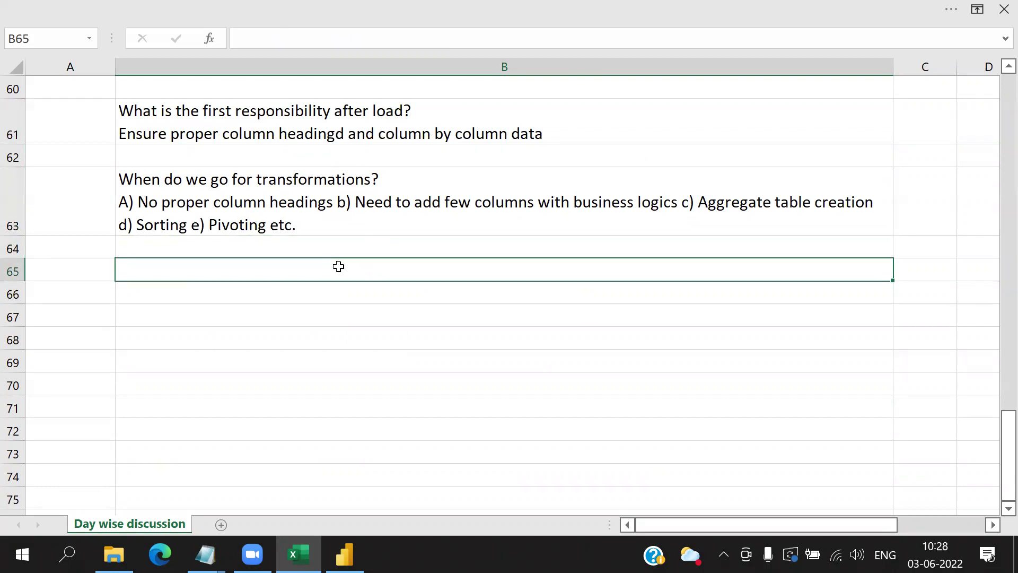
pyautogui.write('How do we')
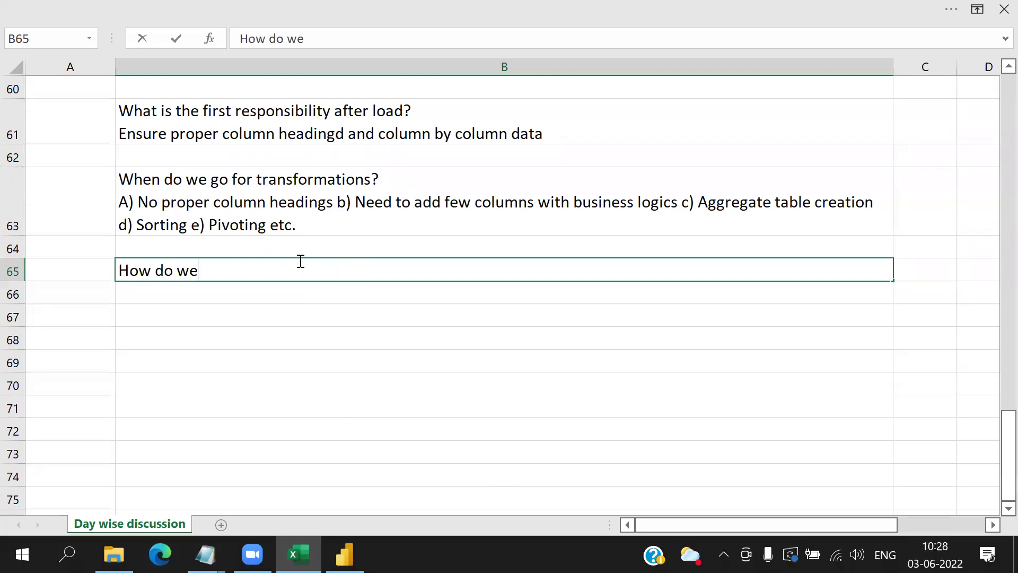
pyautogui.write(' go ? where')
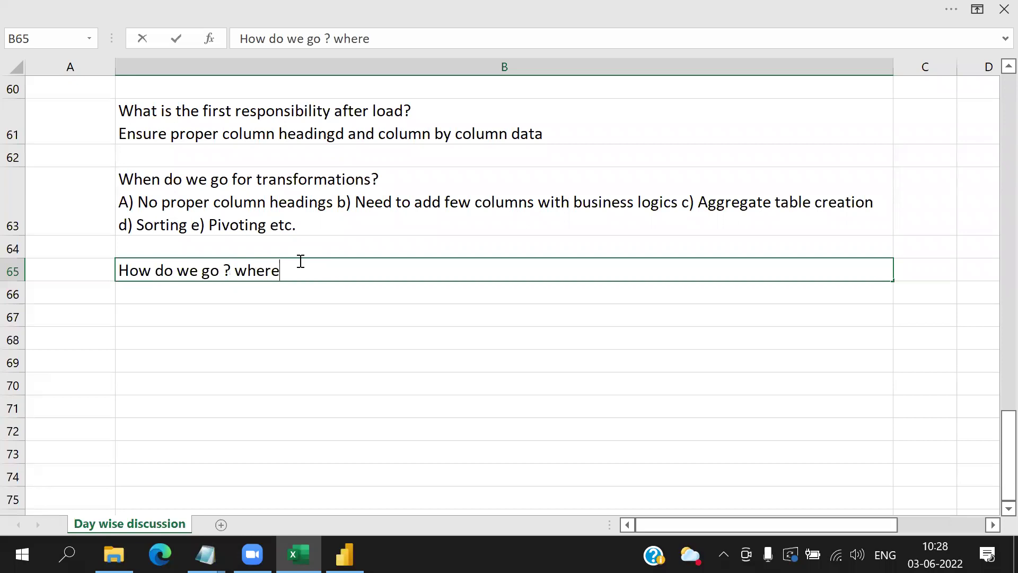
pyautogui.write(' do we go?')
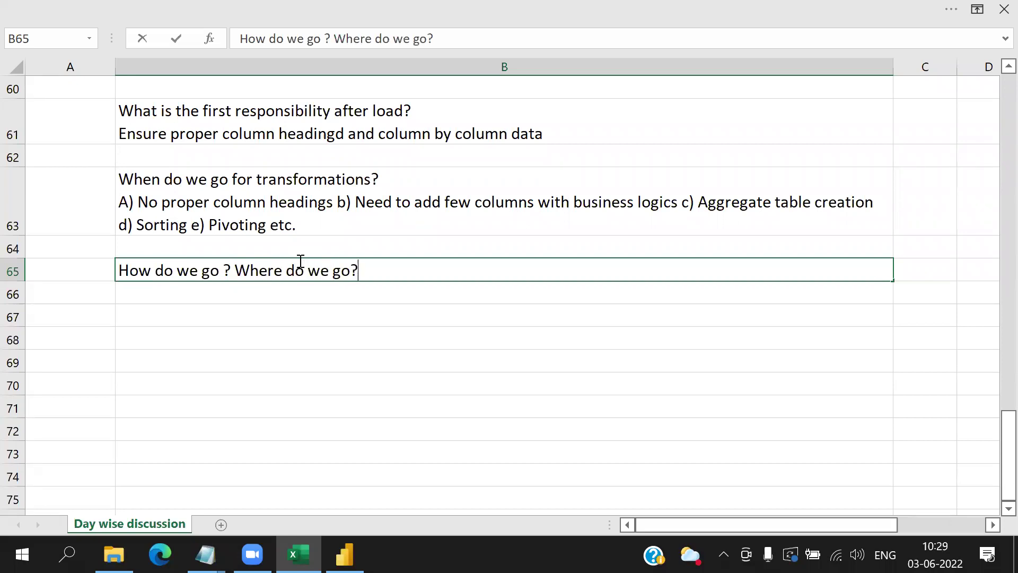
pyautogui.press('Return')
# Step: Add a second line to B65 reading "A) Home menu-->Transform Area"
pyautogui.doubleClick(391, 274)
pyautogui.hotkey('alt', 'Return')
pyautogui.write('A) ')
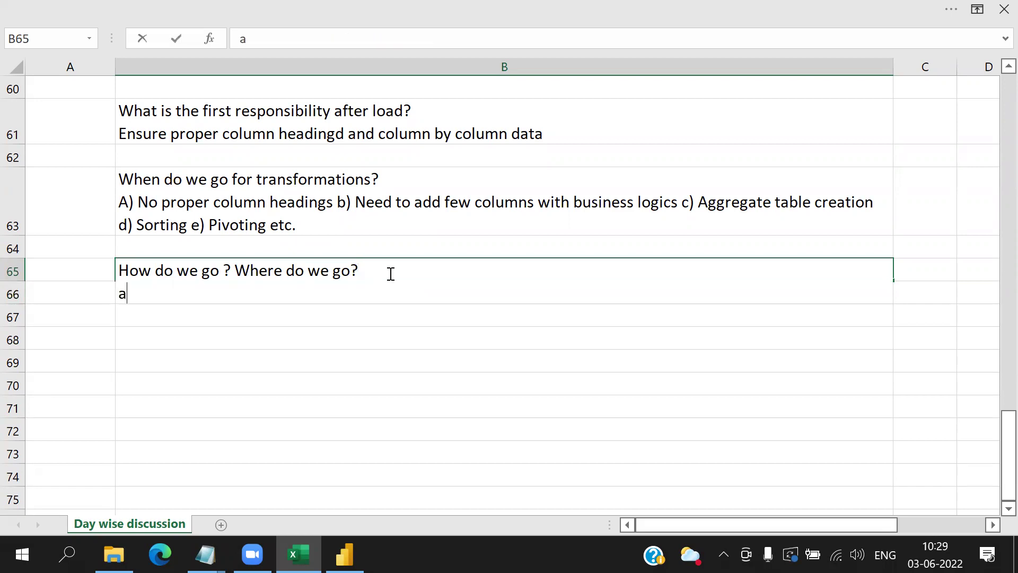
pyautogui.write('Ho')
pyautogui.press('BackSpace')
pyautogui.press('BackSpace')
pyautogui.write('Home n')
pyautogui.press('BackSpace')
pyautogui.write('menu-->Trans')
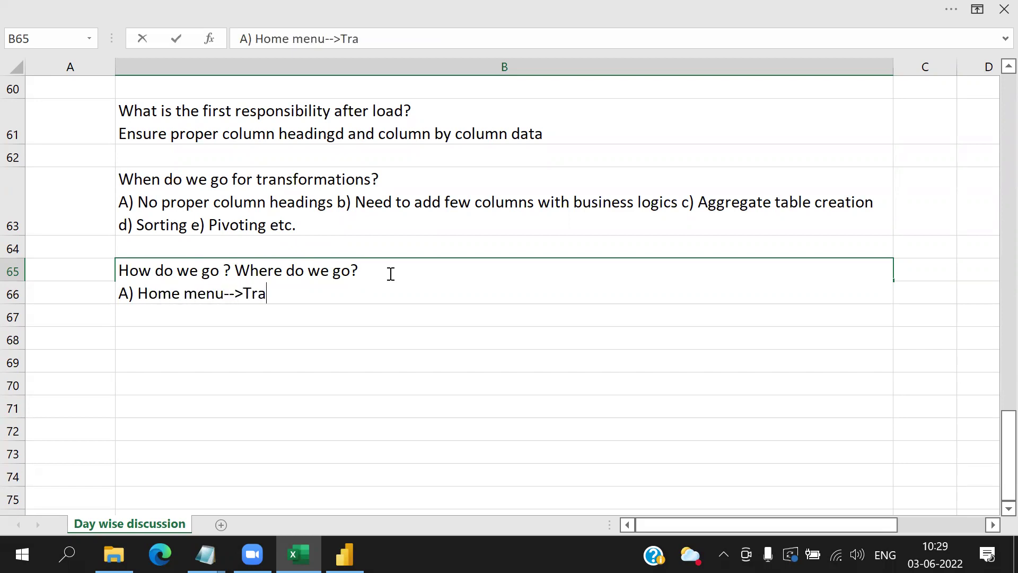
pyautogui.write('form Area')
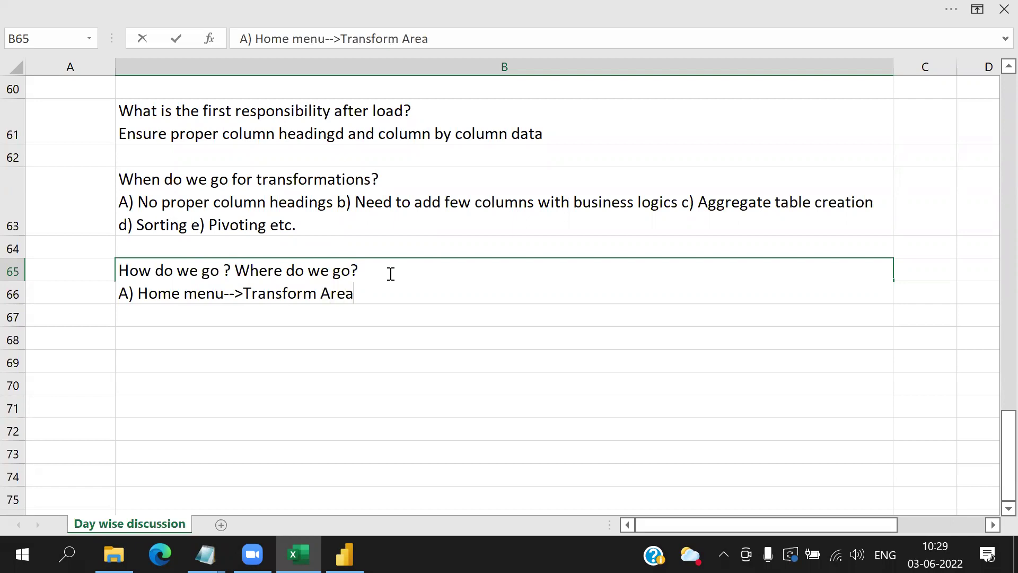
# Step: Append "b) While loading --> Transsform" to the second line of B65 and commit the cell
pyautogui.write(' b) While loading ')
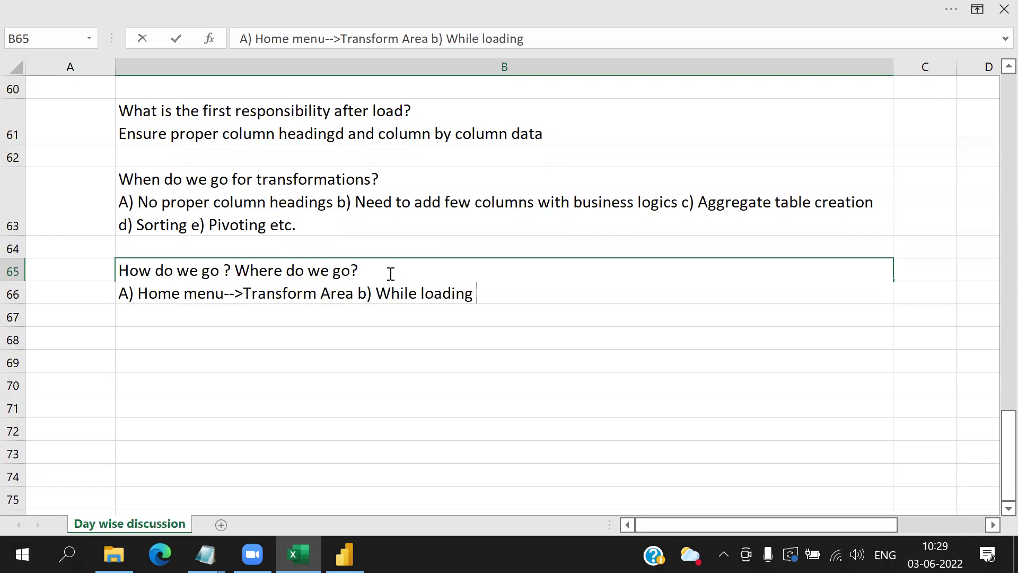
pyautogui.write('--> Transsform')
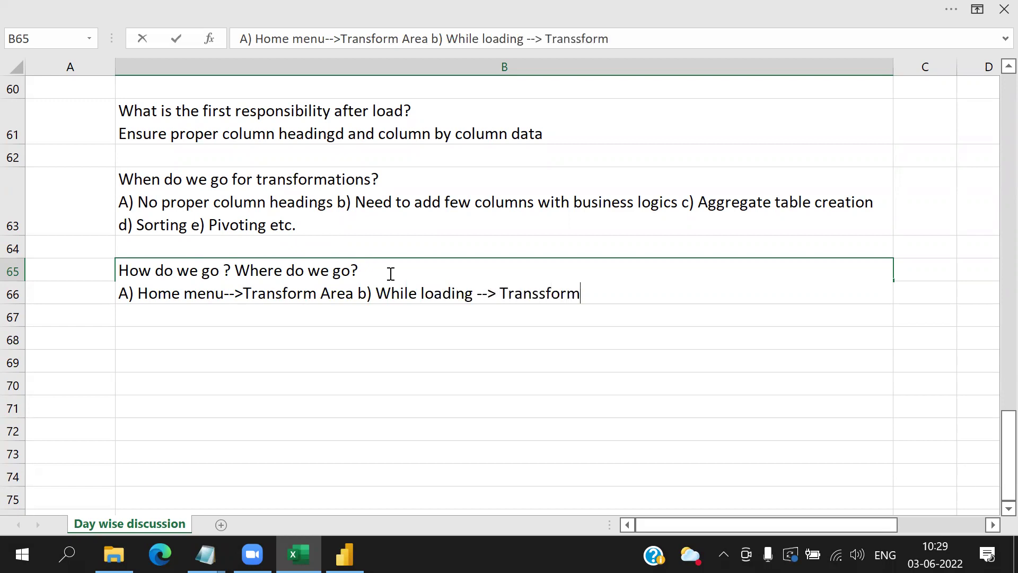
pyautogui.click(397, 322)
pyautogui.click(320, 287)
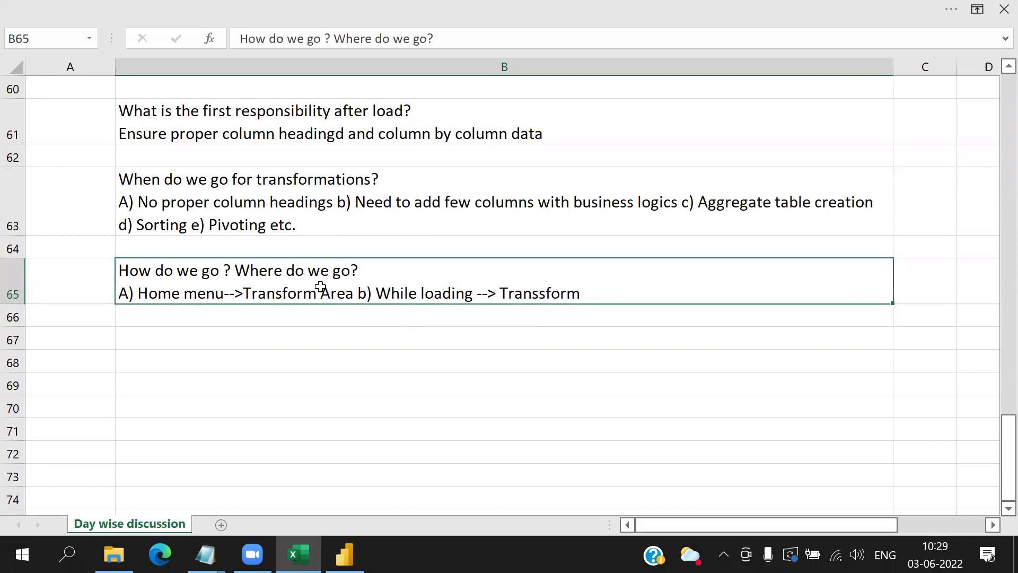
# Step: Add a third line to B65 reading "We go to Power Query Area" and commit the cell
pyautogui.doubleClick(609, 297)
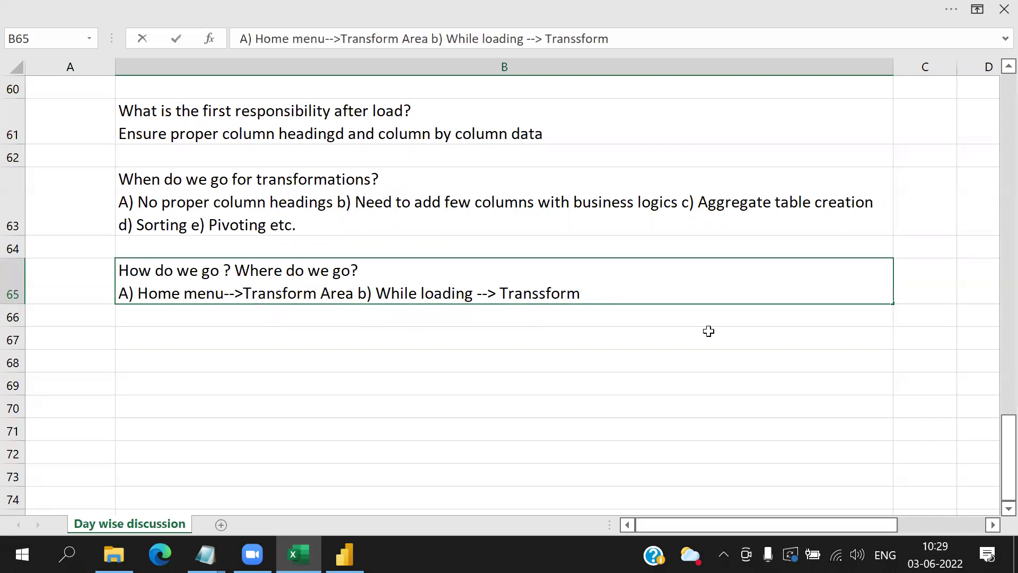
pyautogui.hotkey('alt', 'Return')
pyautogui.press('Return')
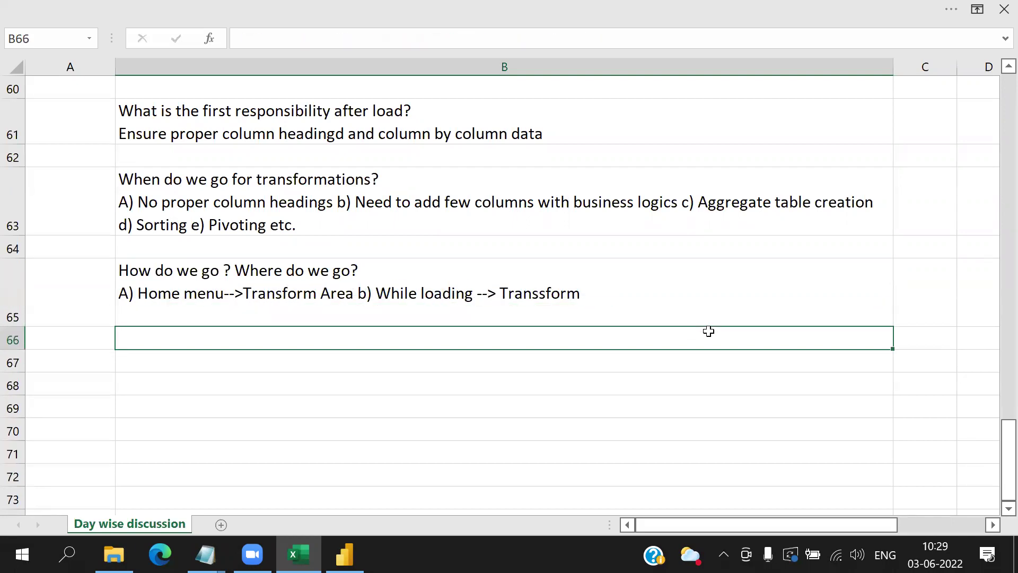
pyautogui.doubleClick(637, 320)
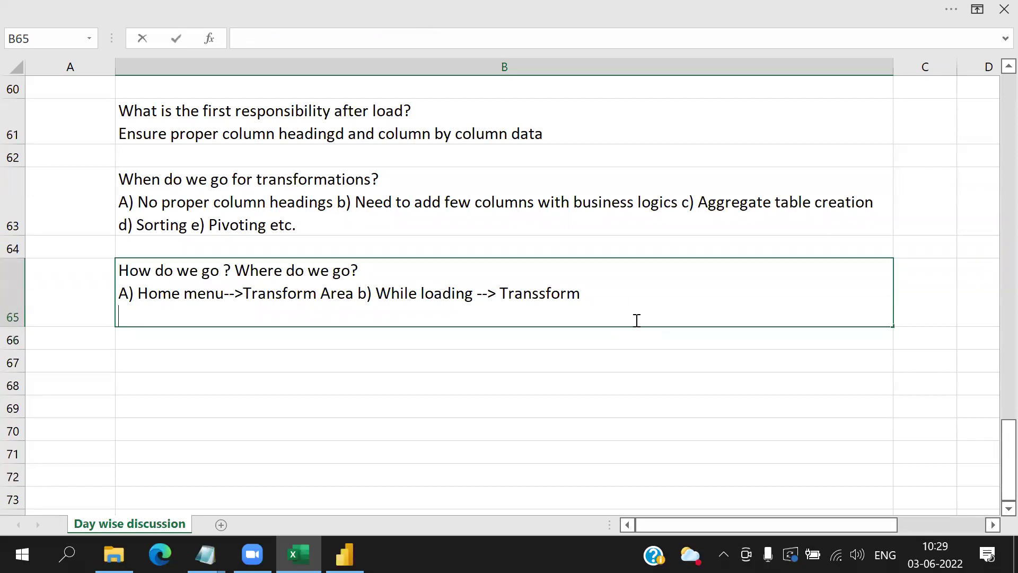
pyautogui.write('We go to Power Query Area')
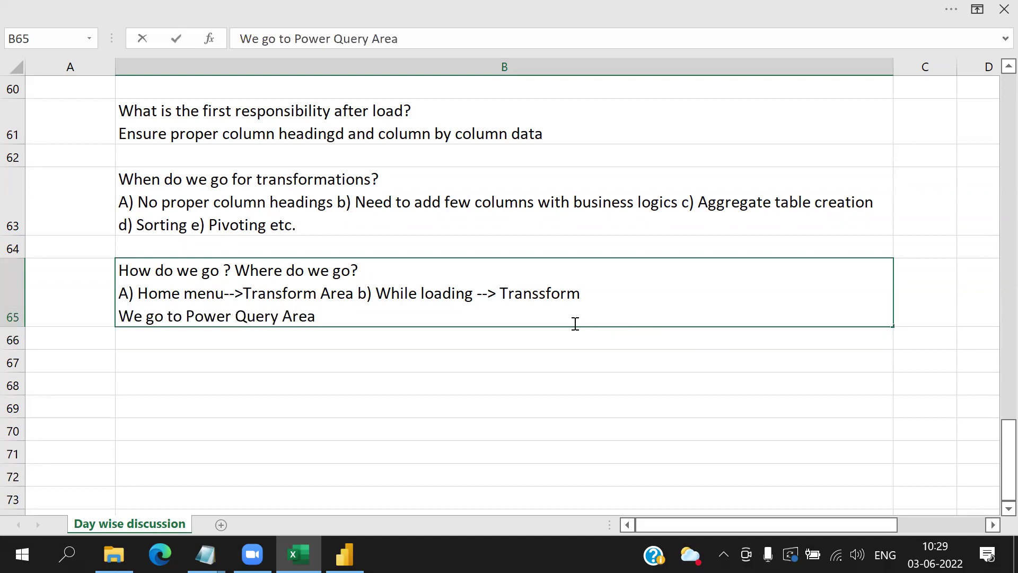
pyautogui.click(496, 360)
# Step: Switch to Power BI Desktop and expand the FactPayments table to examine its Discount_Fee and DiscountValue fields
pyautogui.scroll(1, 455, 202)
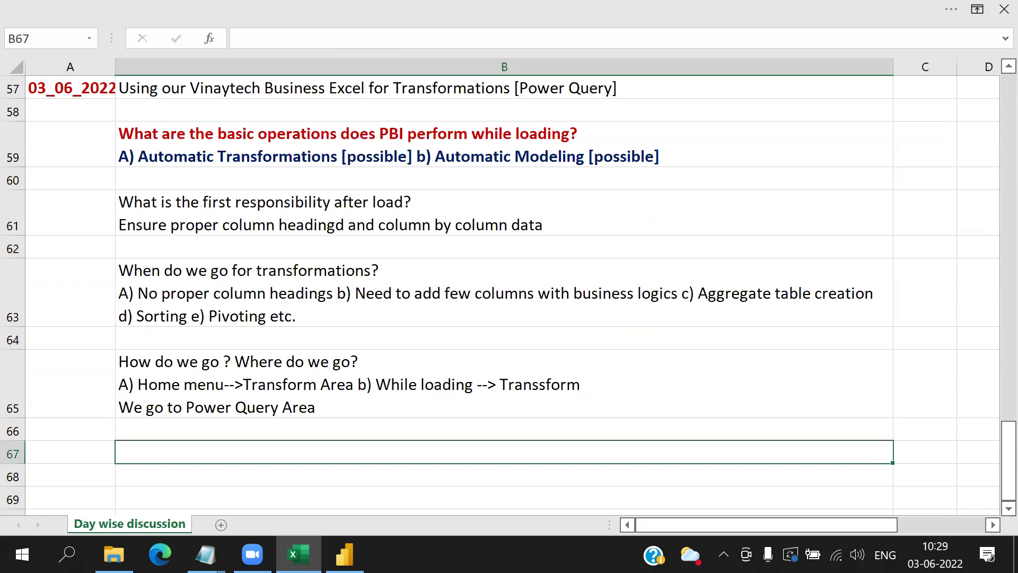
pyautogui.click(345, 554)
pyautogui.click(35, 132)
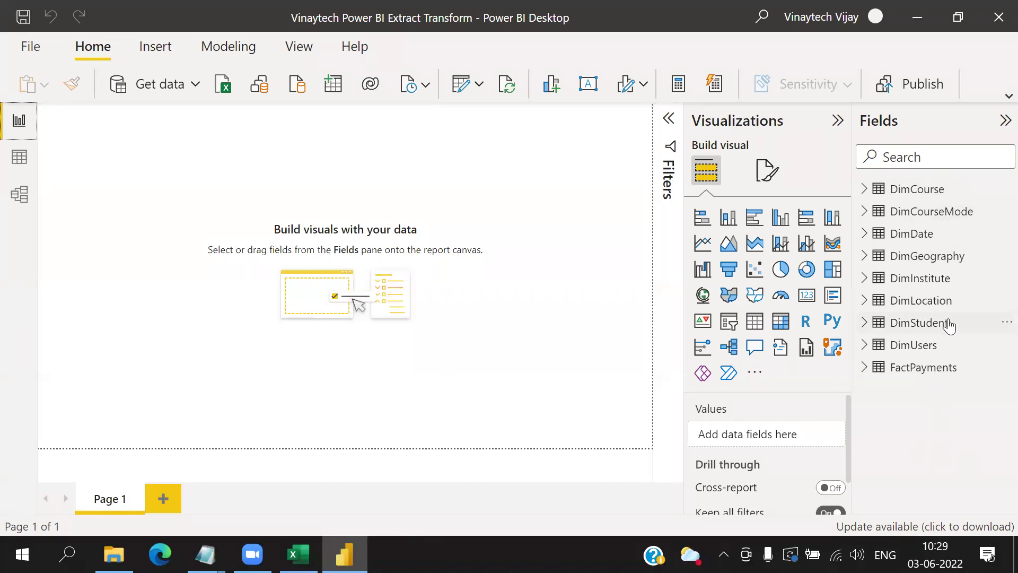
pyautogui.click(871, 367)
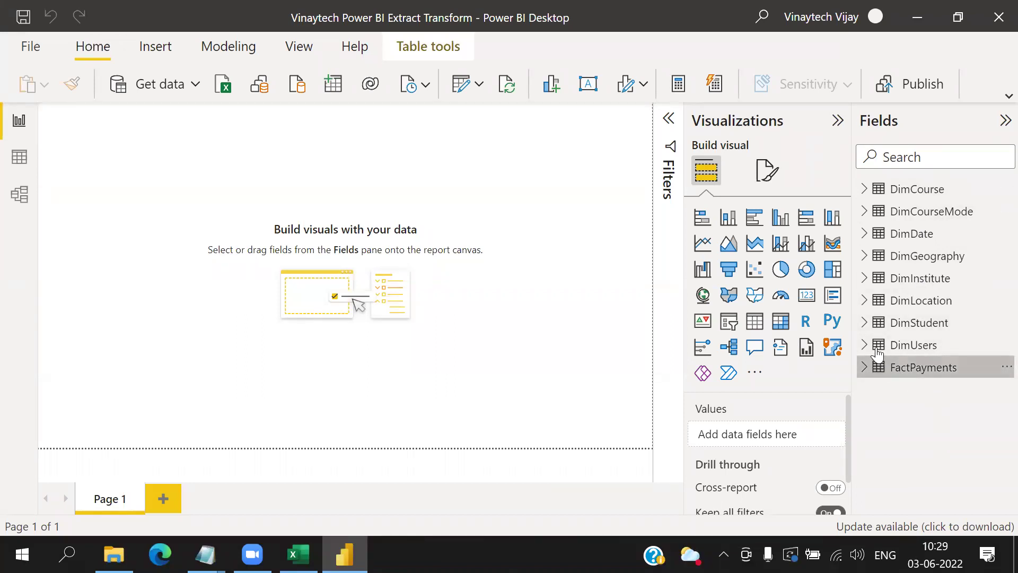
pyautogui.scroll(-3, 917, 333)
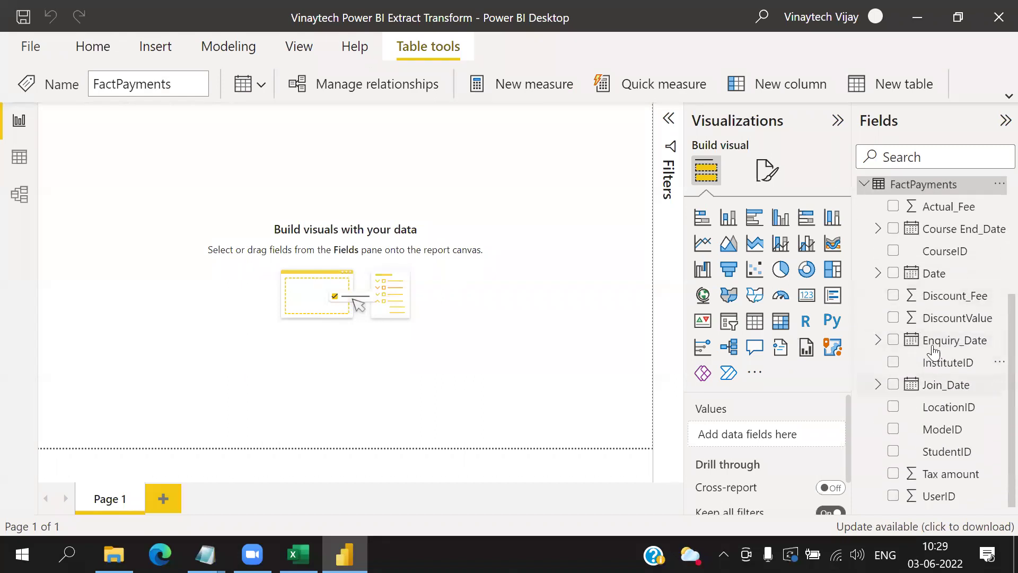
pyautogui.click(957, 296)
pyautogui.click(964, 319)
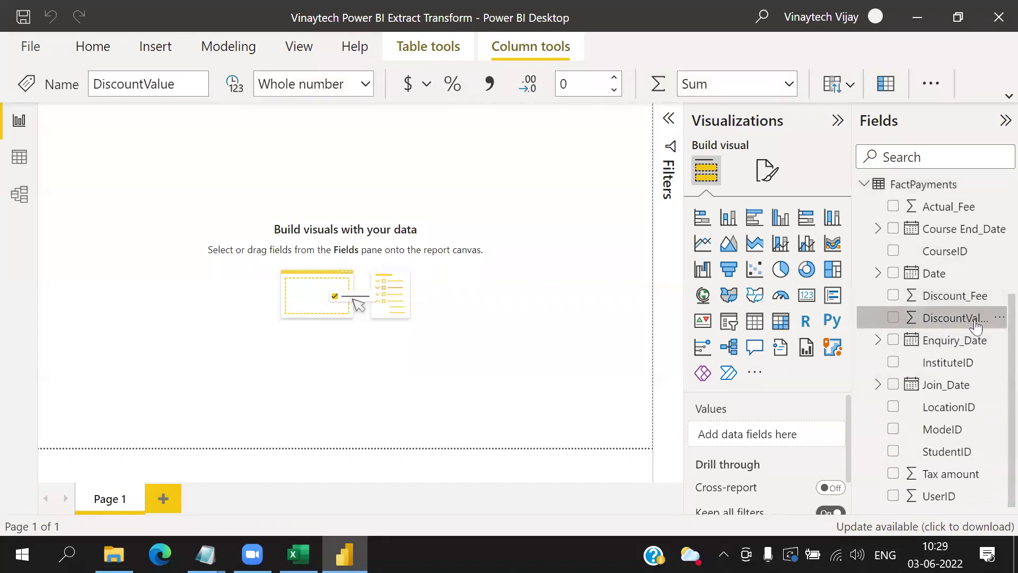
pyautogui.click(961, 297)
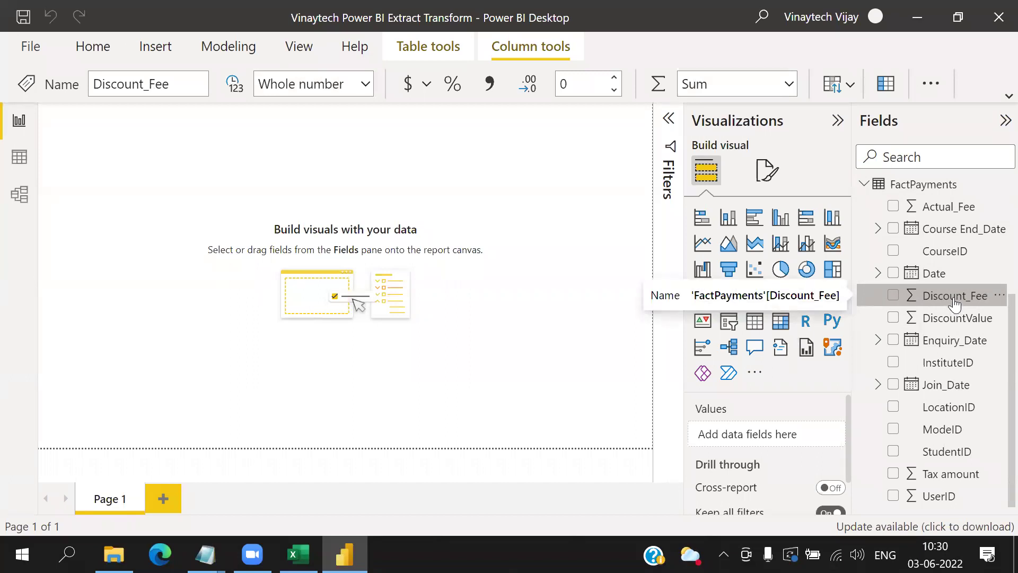
# Step: Open the loaded tables for transformation in a maximized Power Query Editor window
pyautogui.click(95, 53)
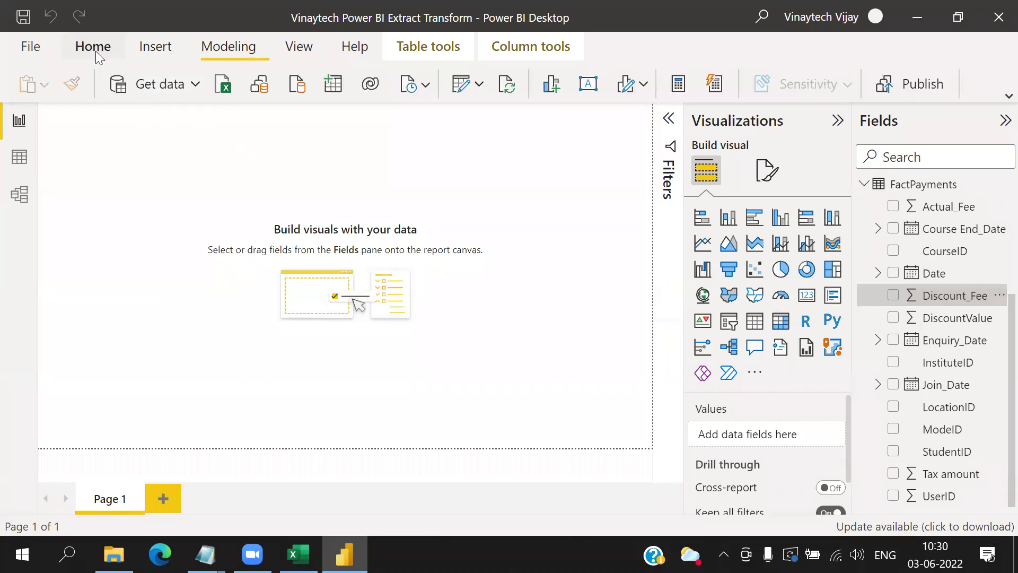
pyautogui.click(480, 87)
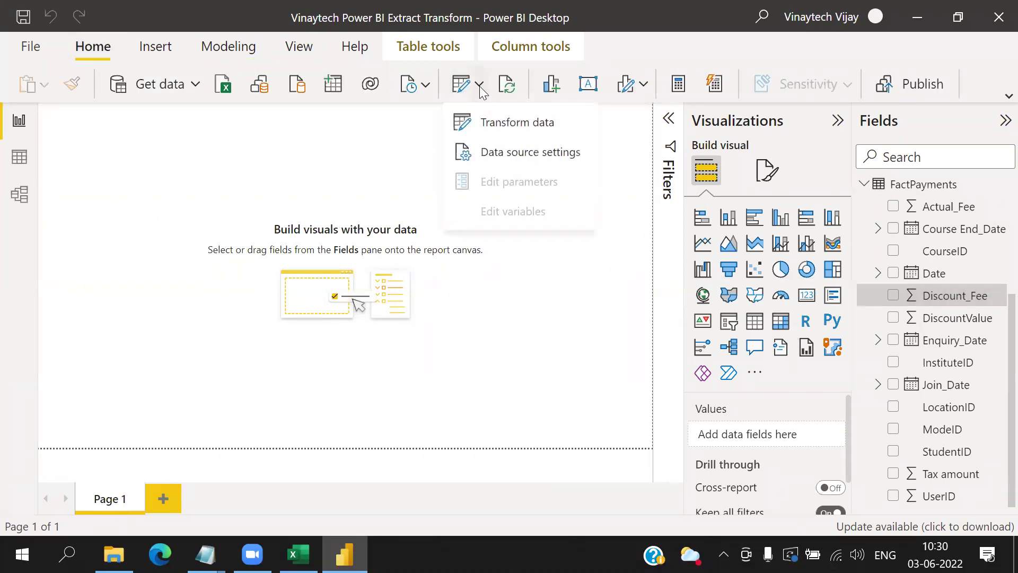
pyautogui.click(491, 125)
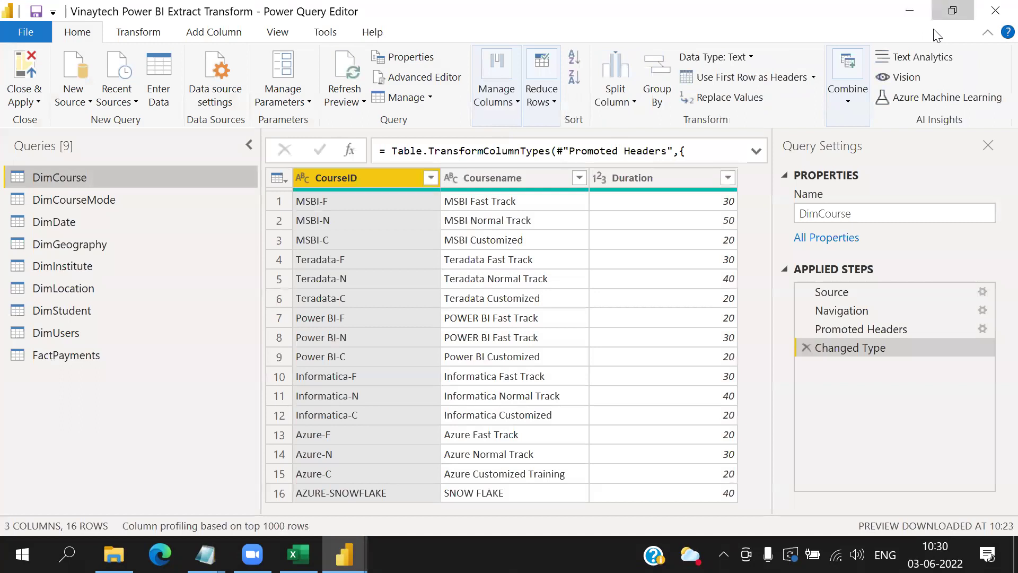
pyautogui.click(952, 10)
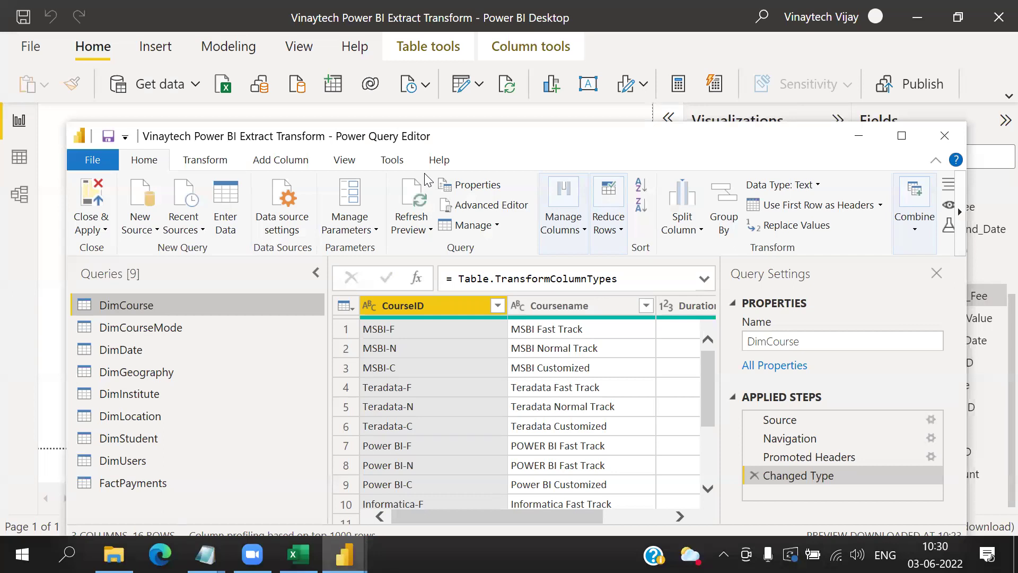
pyautogui.click(901, 136)
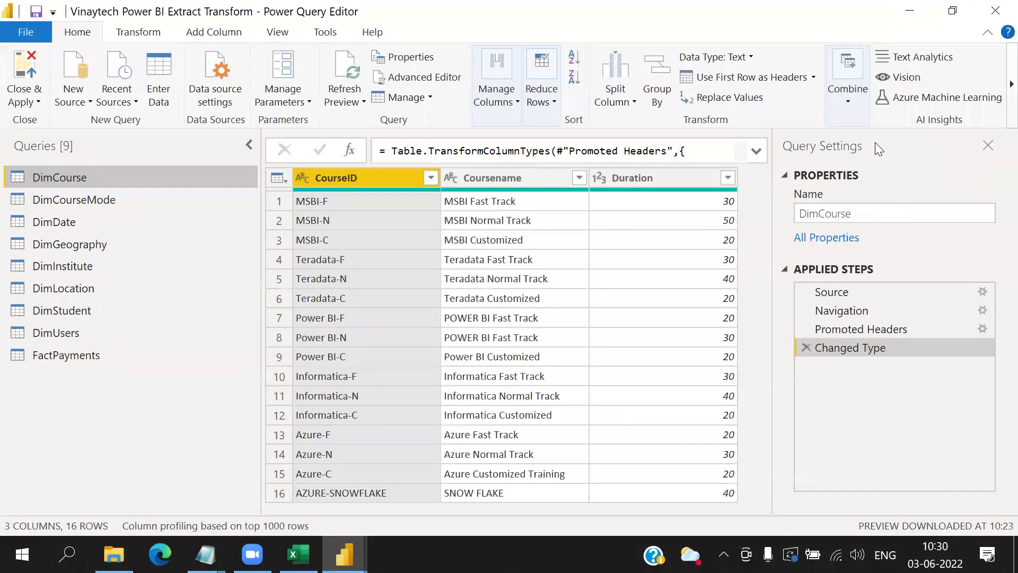
# Step: Switch to the Daily Discussion workbook in Excel and enter the heading "Power Query Features:" in cell B67
pyautogui.click(298, 554)
pyautogui.scroll(-3, 380, 379)
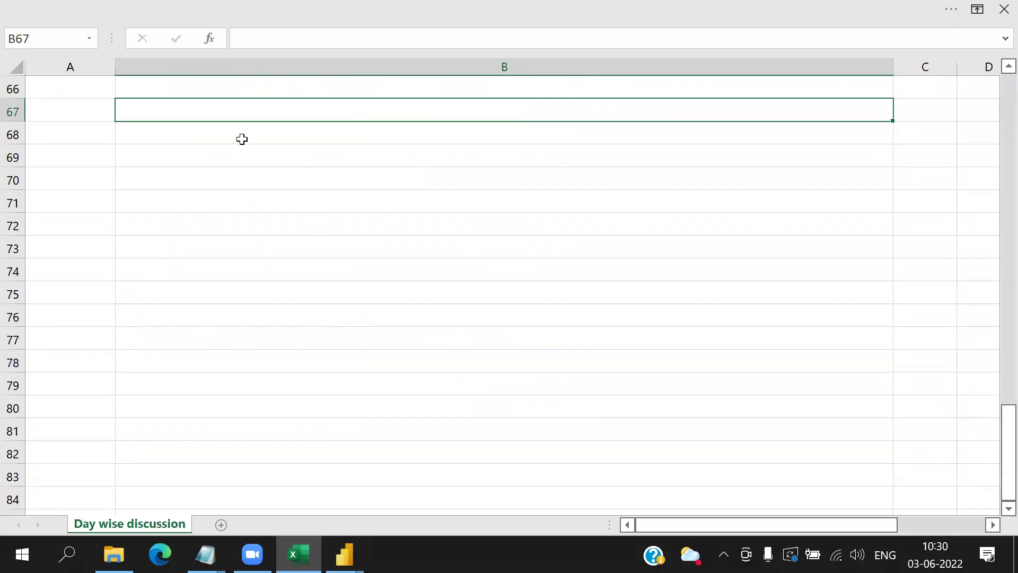
pyautogui.write('Power Q')
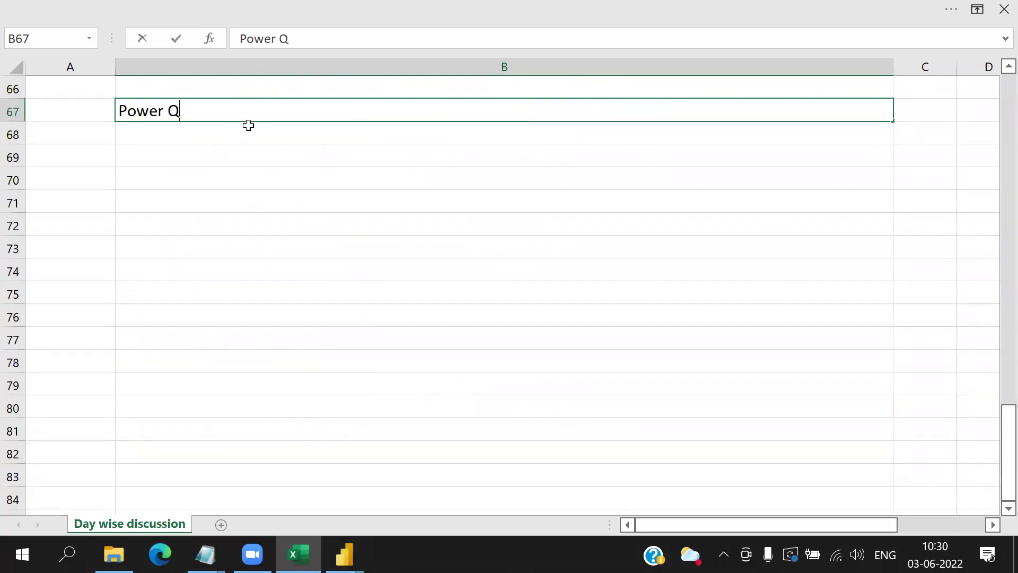
pyautogui.write('uery Features')
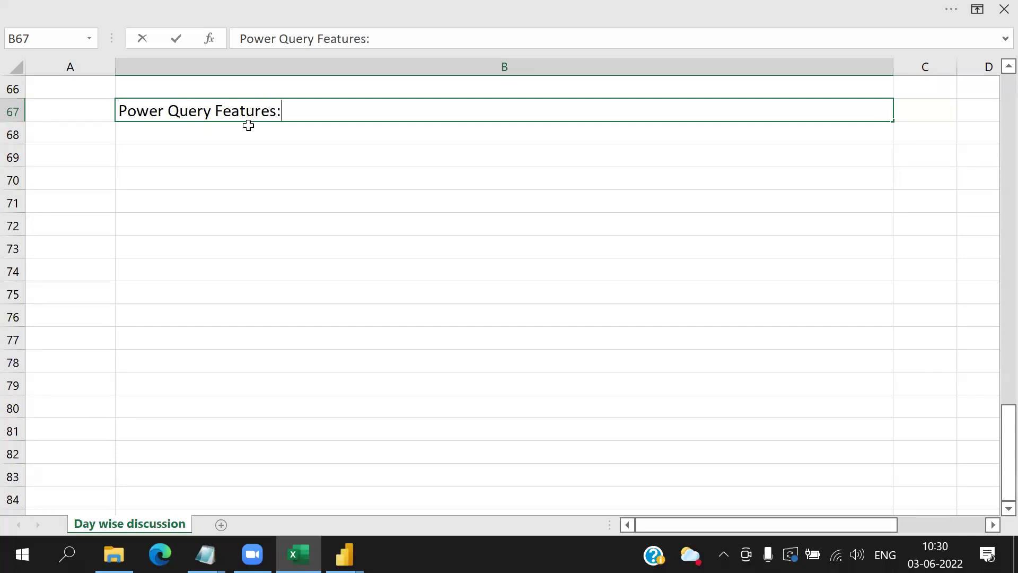
pyautogui.write(':')
# Step: Format the "Power Query Features:" heading text in B67 as bold and dark red
pyautogui.moveTo(282, 110); pyautogui.dragTo(103, 118)
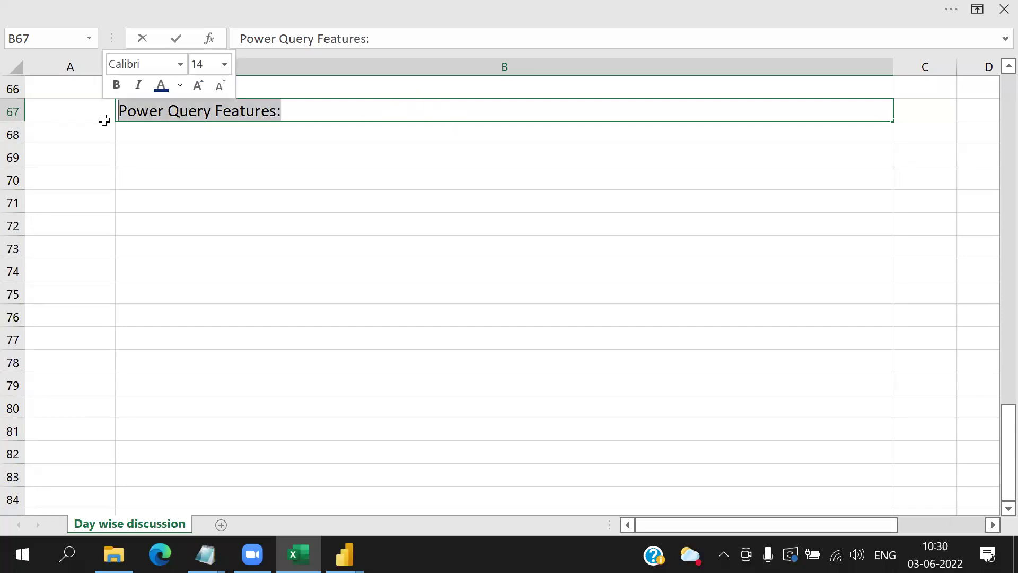
pyautogui.hotkey('ctrl', 'b')
pyautogui.click(180, 86)
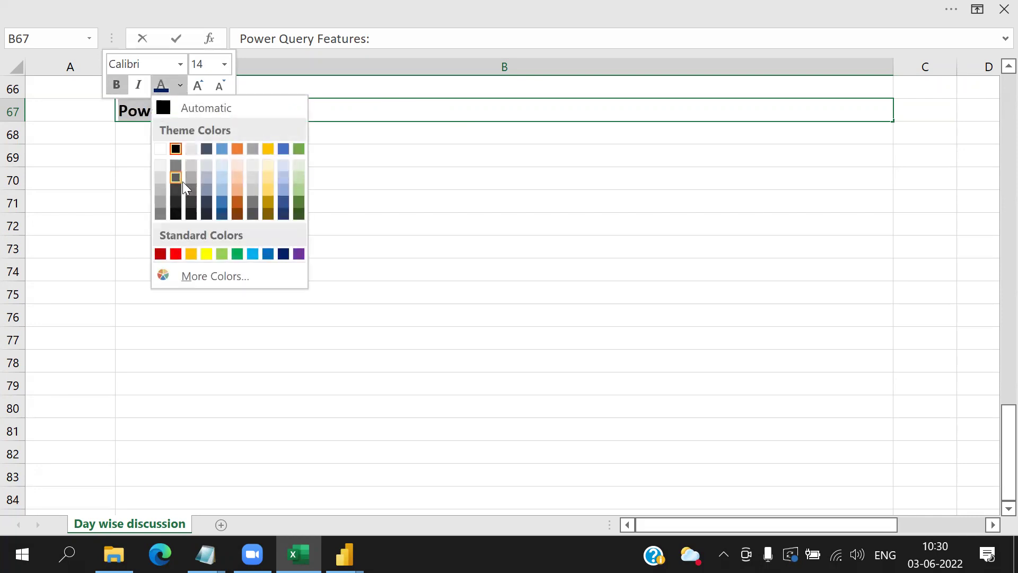
pyautogui.click(167, 245)
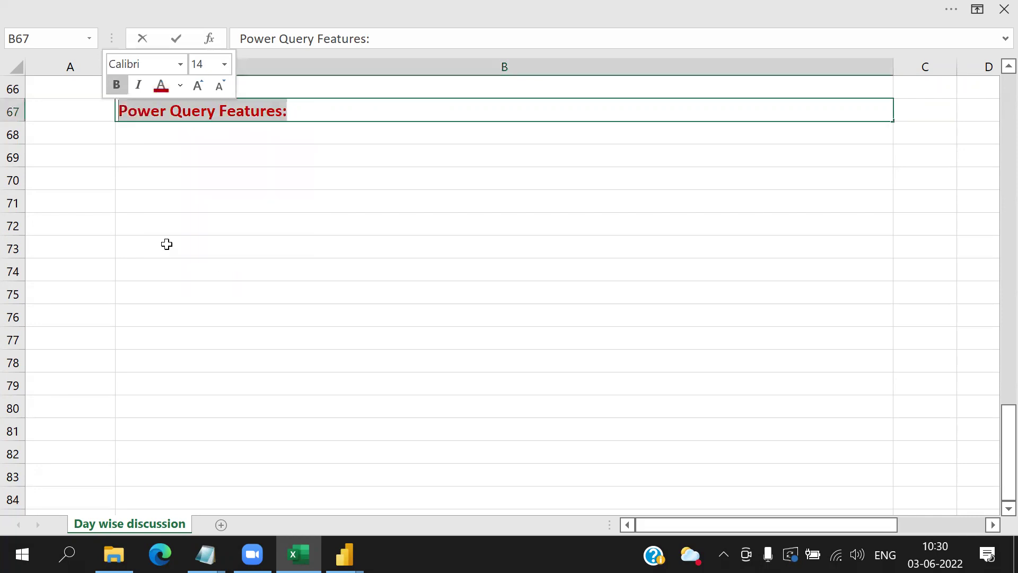
# Step: Add a second line to B67 reading "a) Extract and Transform area b) Maximum operations [functionalities] graphical"
pyautogui.click(306, 117)
pyautogui.hotkey('alt', 'Return')
pyautogui.write('a) Extra')
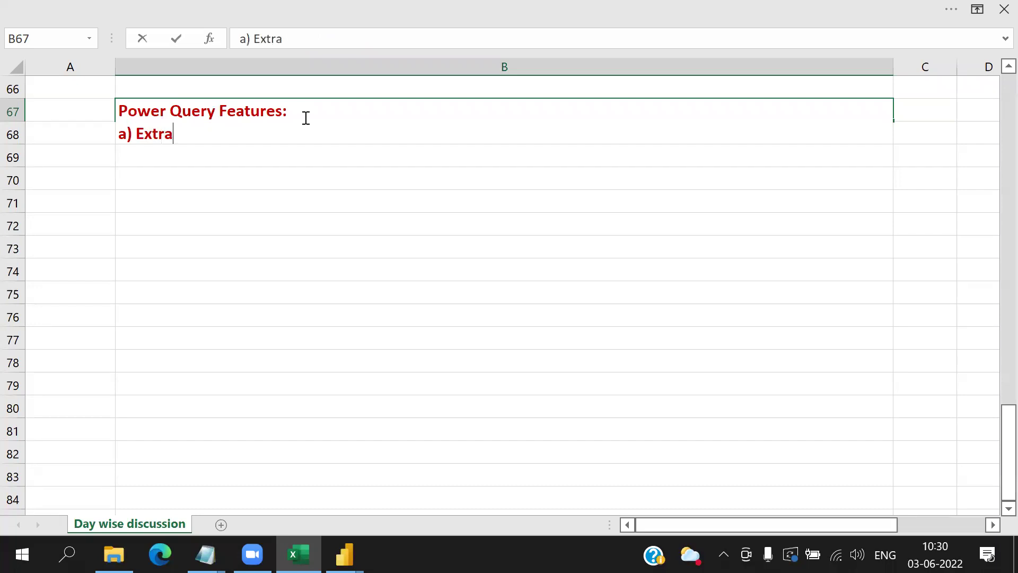
pyautogui.write('ct and Transform')
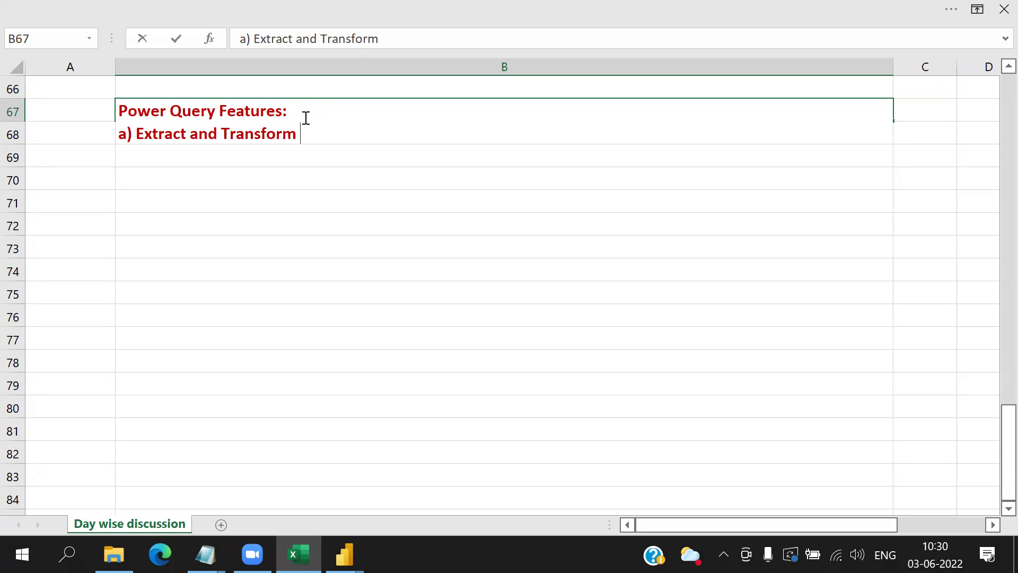
pyautogui.write(' area b)')
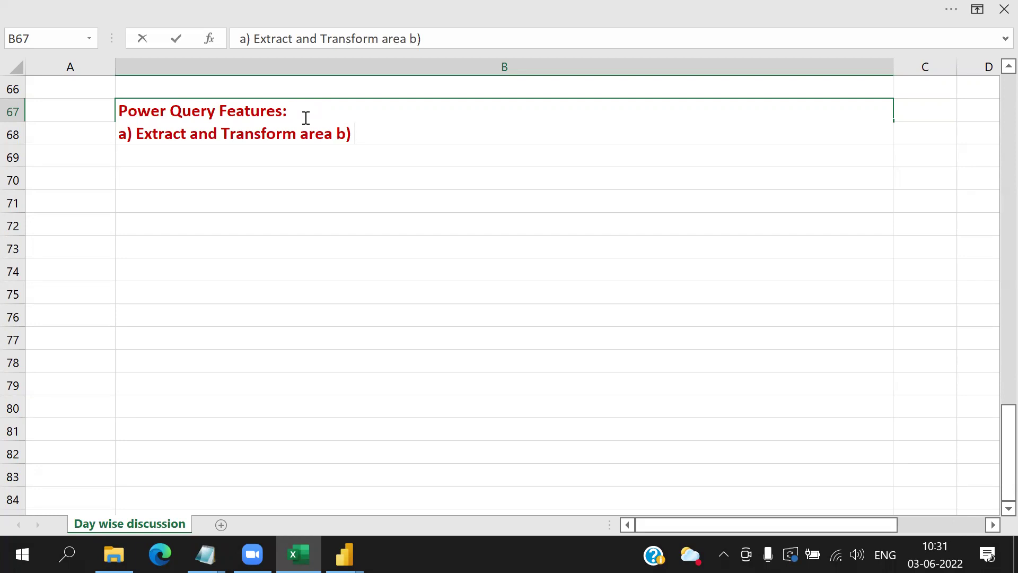
pyautogui.write(' Maximum operat')
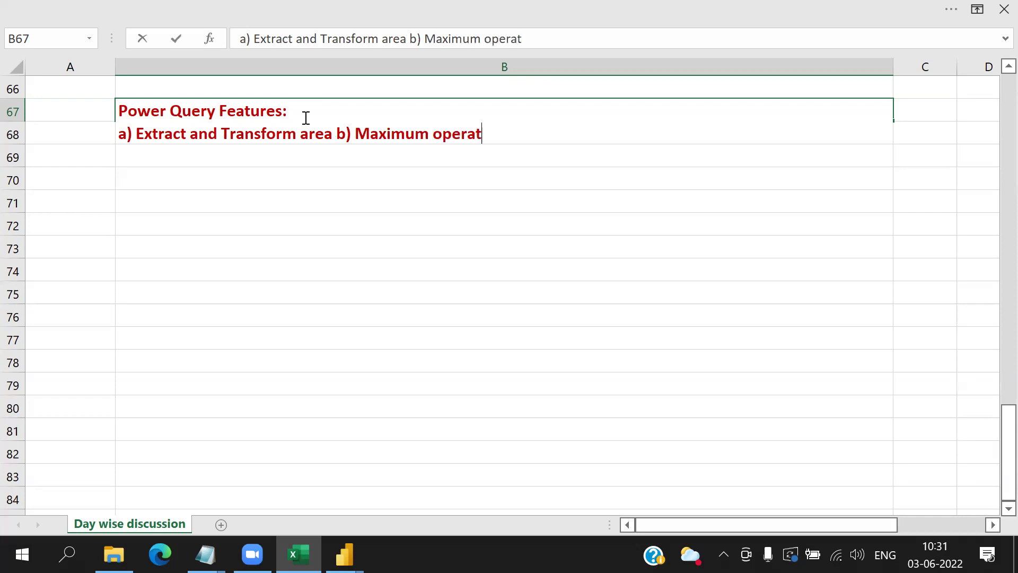
pyautogui.write('ions [f')
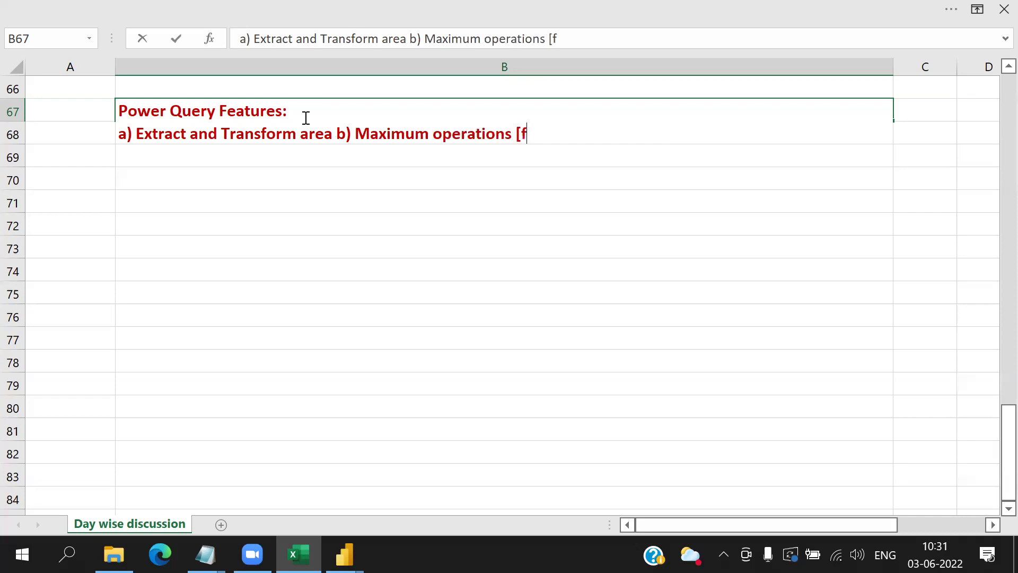
pyautogui.write('unctionalities')
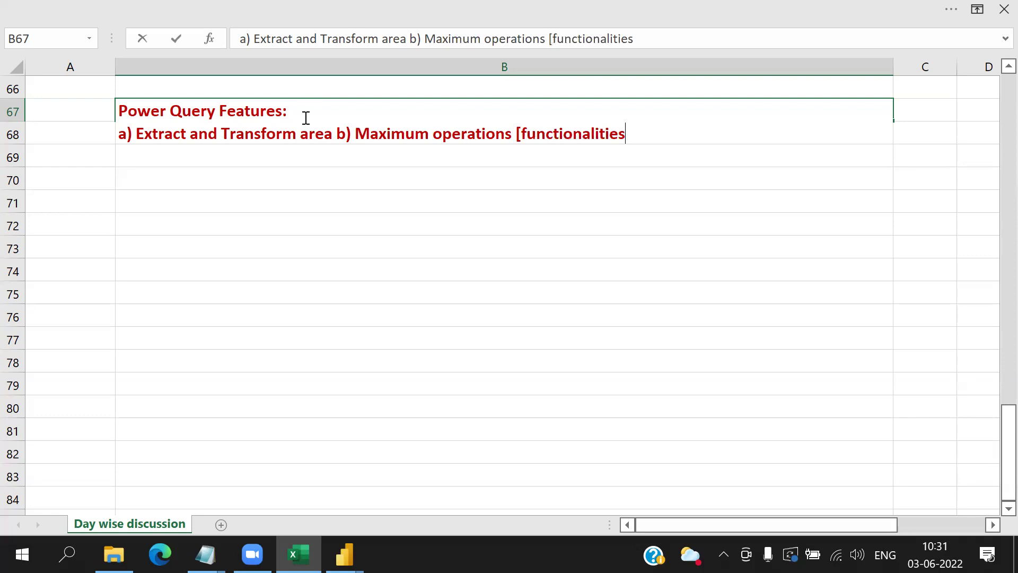
pyautogui.write('] graphical')
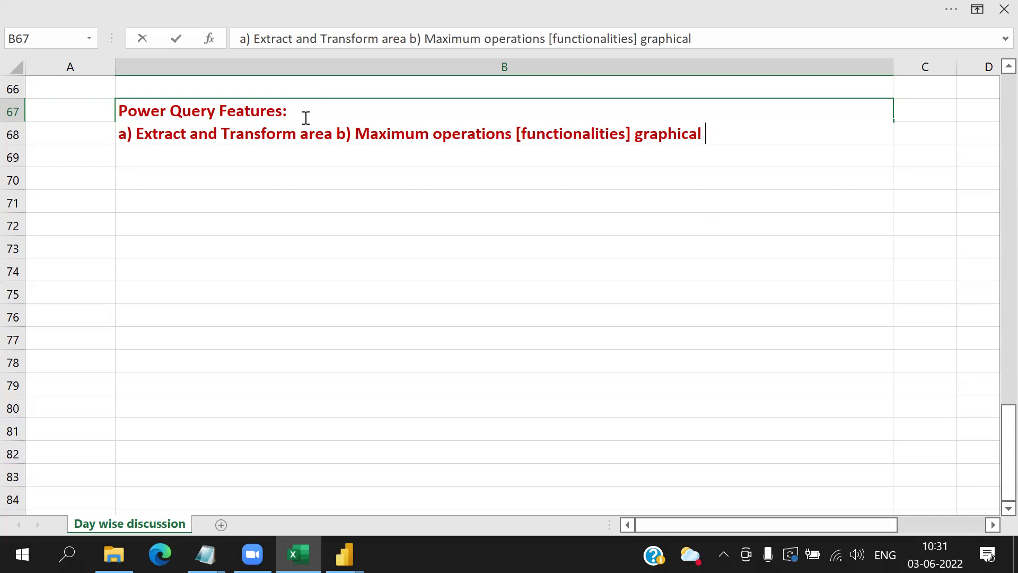
# Step: Continue the second line of B67 with "c) In case existing functionalities or"
pyautogui.press('alt')
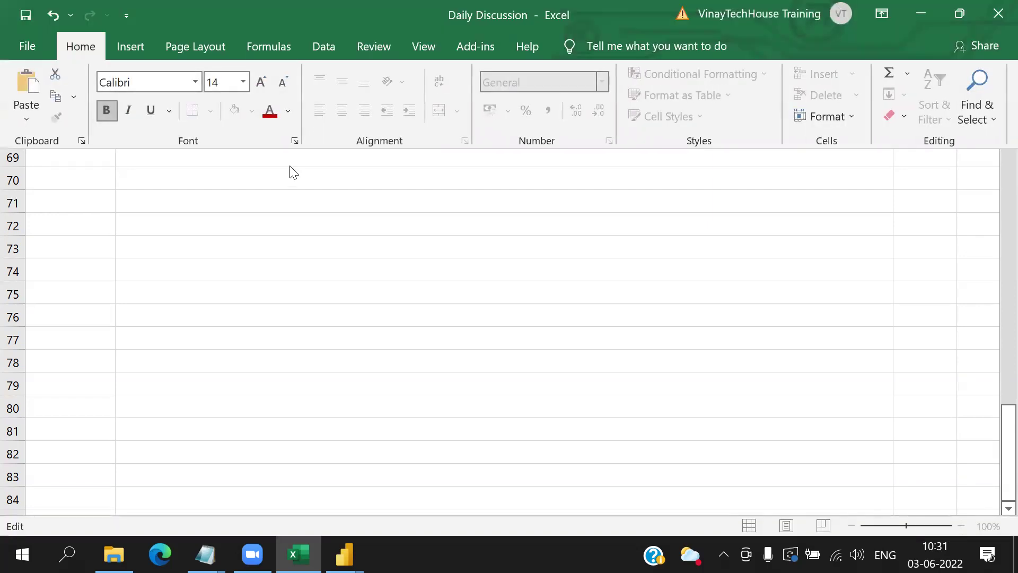
pyautogui.scroll(5, 420, 252)
pyautogui.scroll(-3, 461, 336)
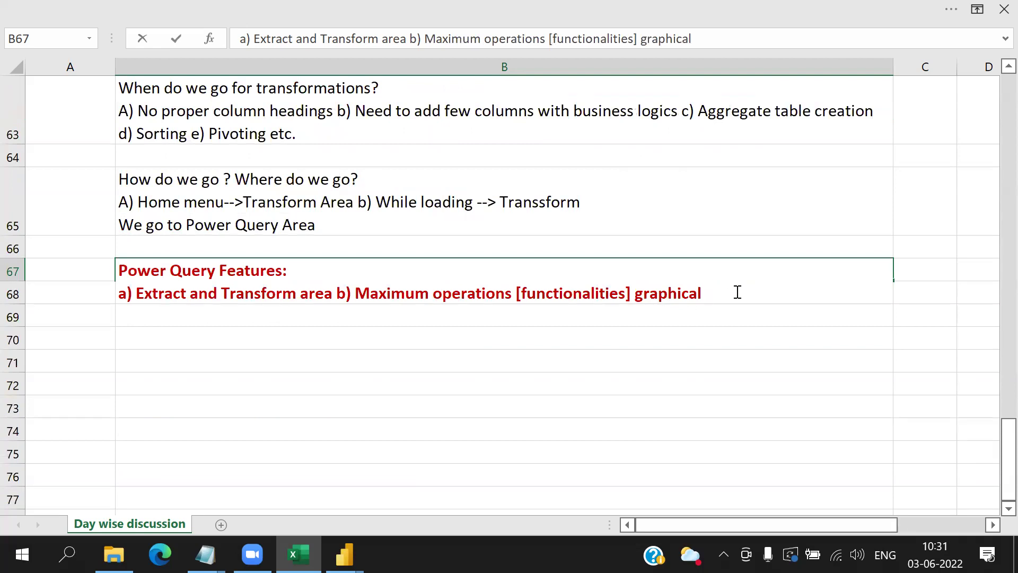
pyautogui.write(') In case existi')
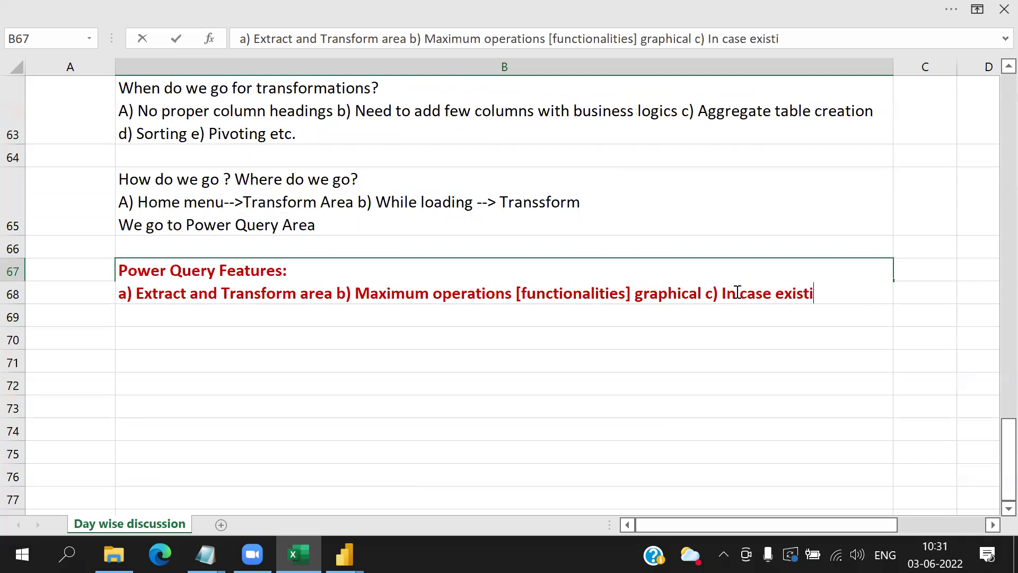
pyautogui.write('ng functio')
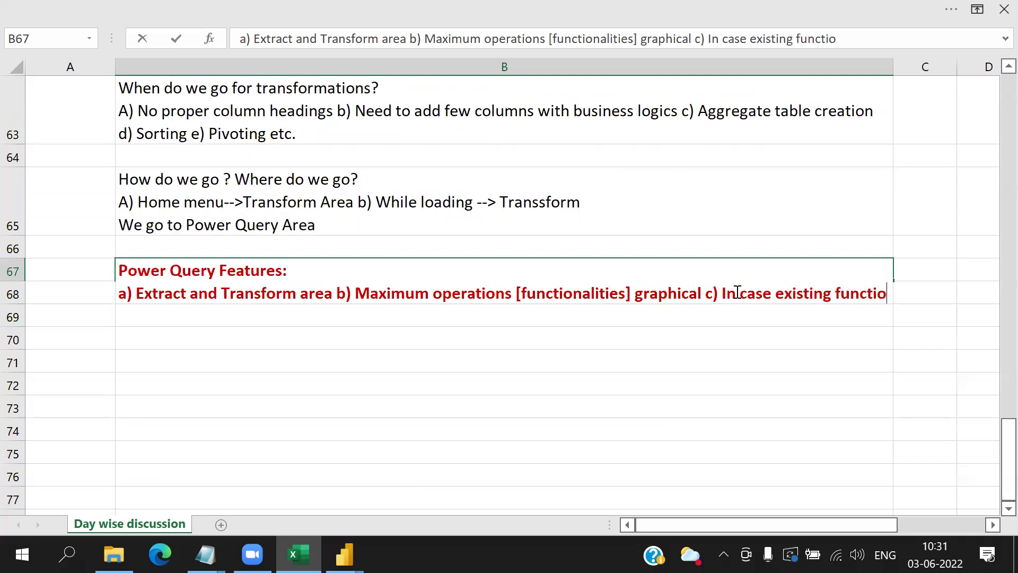
pyautogui.write('nalities or')
# Step: Add a third line to B67 reading "transforms not sufficient, then we need to write our own code"
pyautogui.hotkey('alt', 'Return')
pyautogui.write('transforms ')
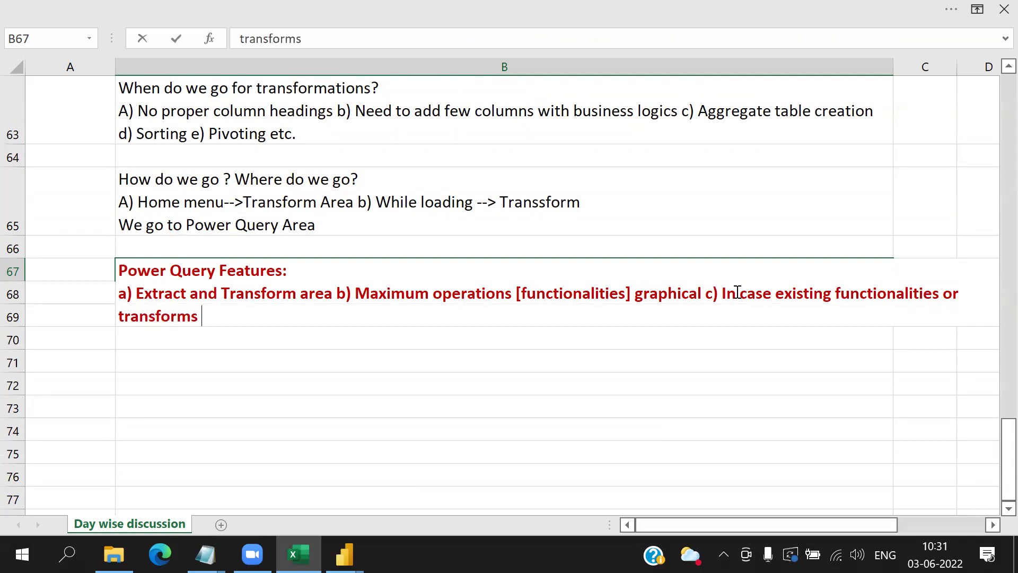
pyautogui.write('not suffici')
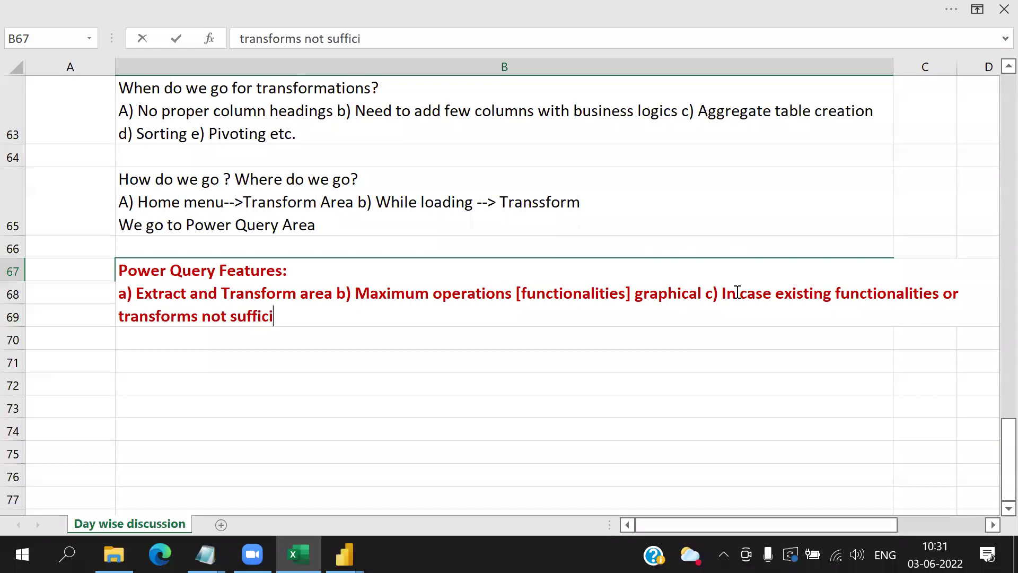
pyautogui.write('ent, then we ')
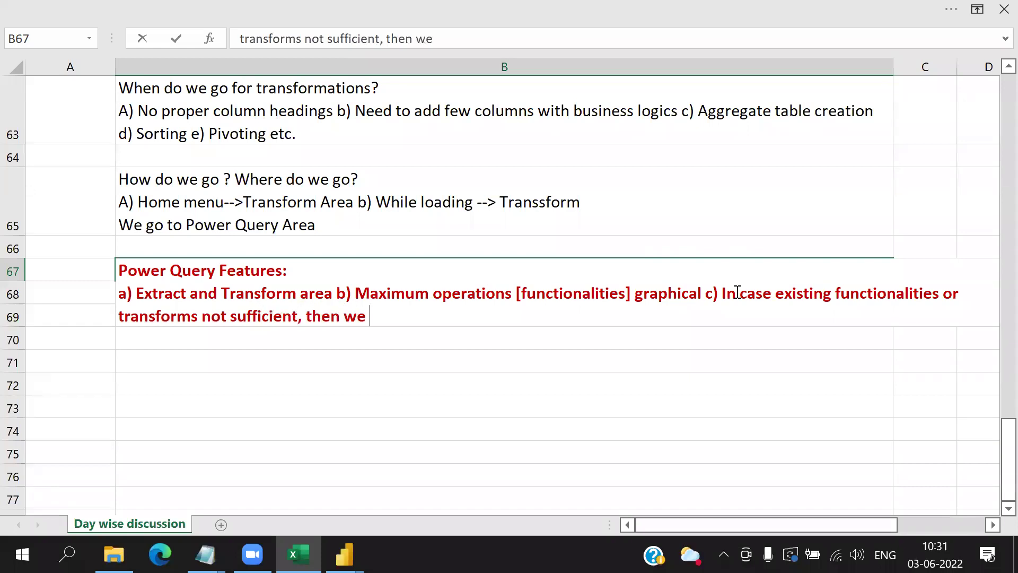
pyautogui.write('need to write o')
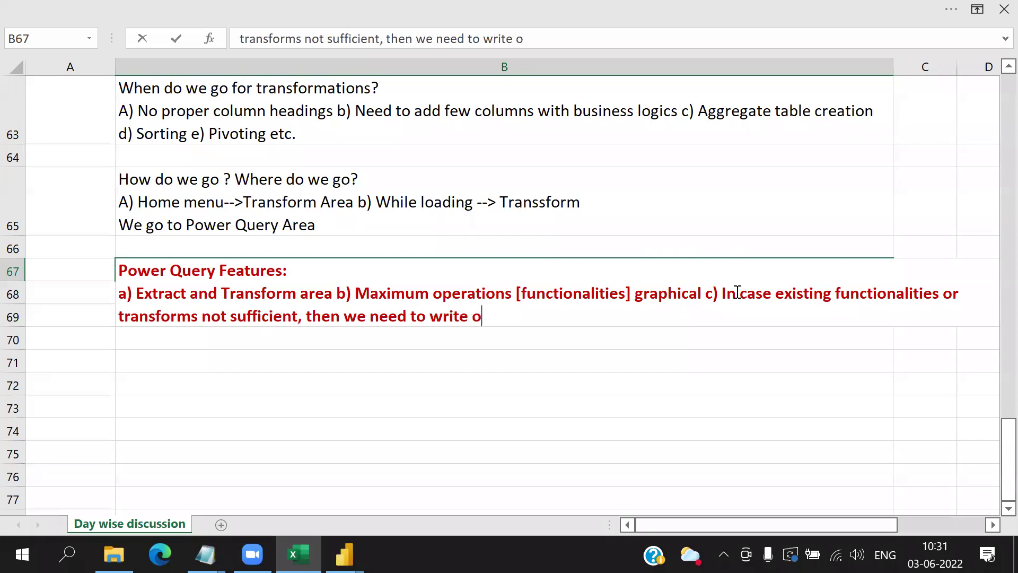
pyautogui.write('ur own code ')
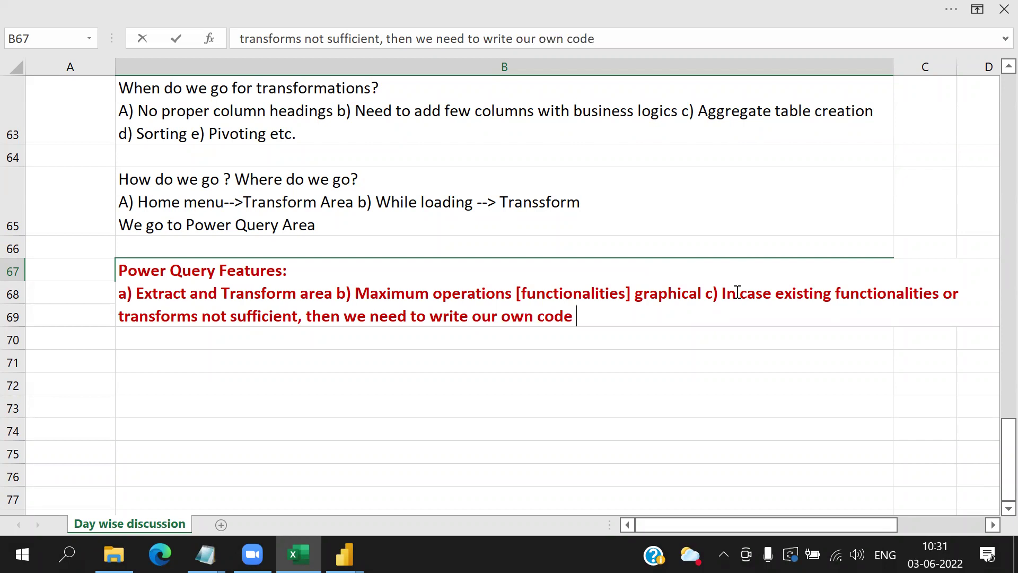
# Step: Append "[ Majorly Mashup, Minorly R, Python etc.]" to the third line of B67
pyautogui.write('[ Majorly M')
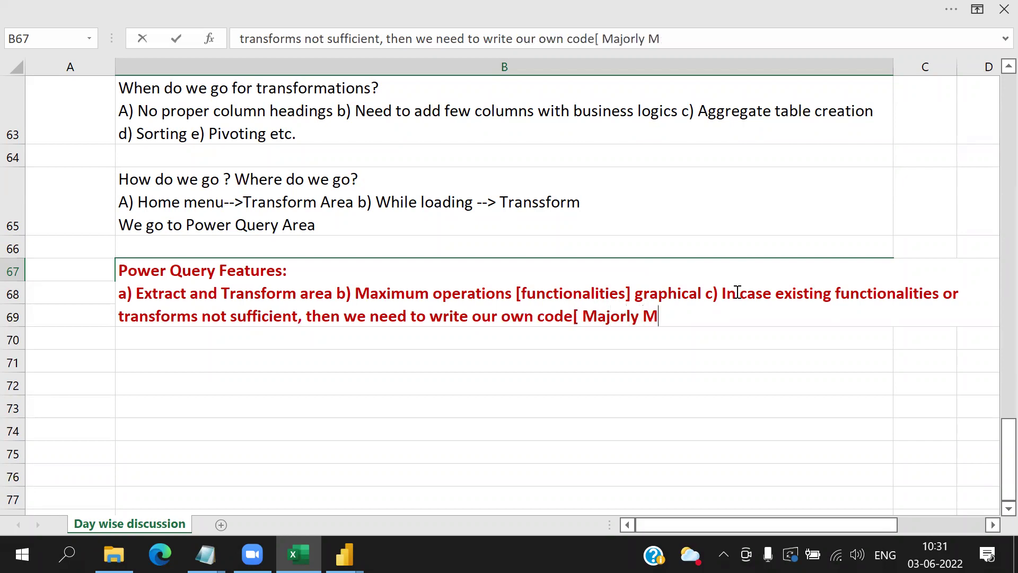
pyautogui.write('ashup, Minorly')
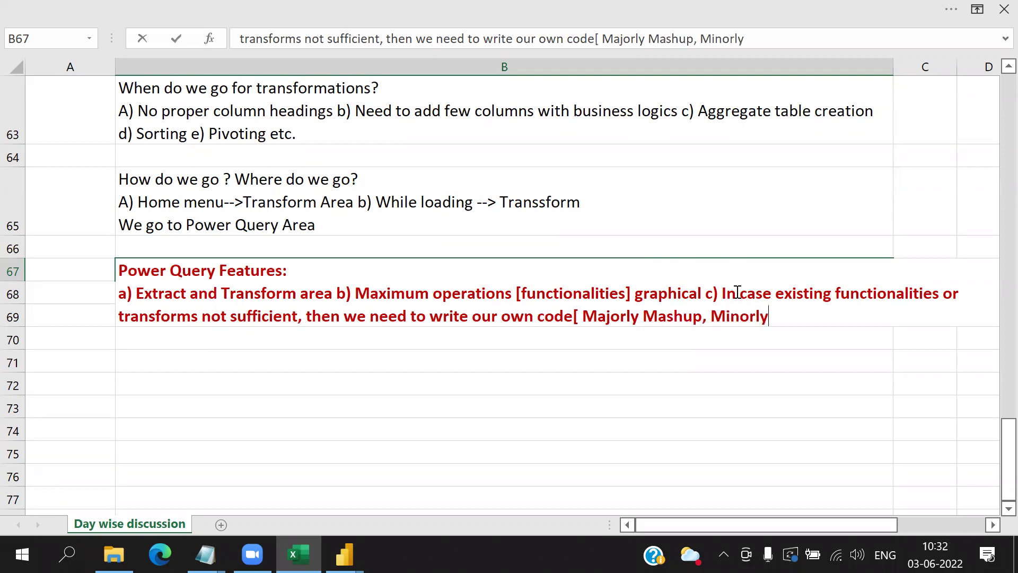
pyautogui.write(' R, Py')
pyautogui.press('BackSpace')
pyautogui.write('ython')
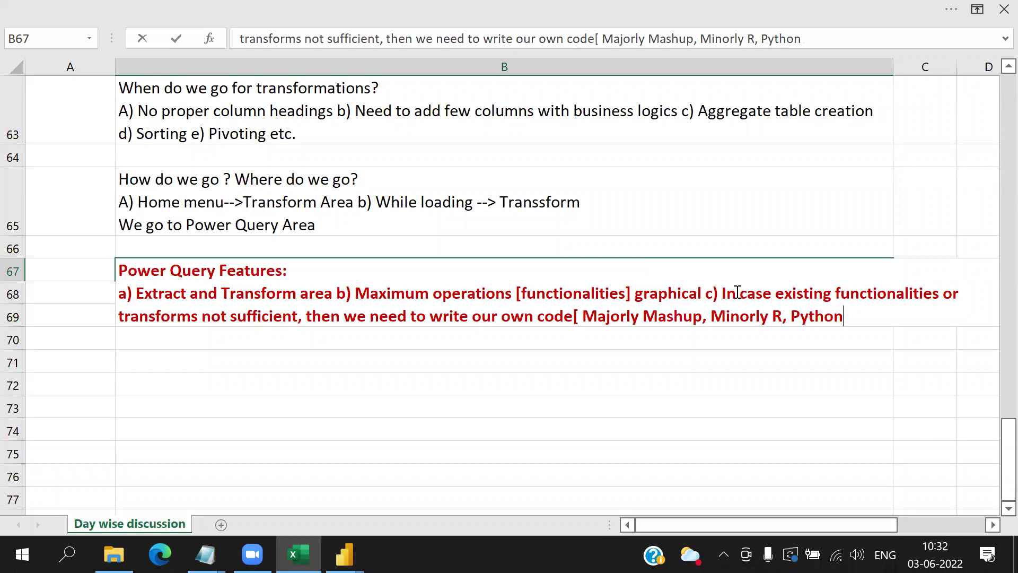
pyautogui.write(' etc.]')
# Step: Start a new line in B67 reading "d) For each query system generates a mashup script"
pyautogui.hotkey('alt', 'Return')
pyautogui.write('d) ')
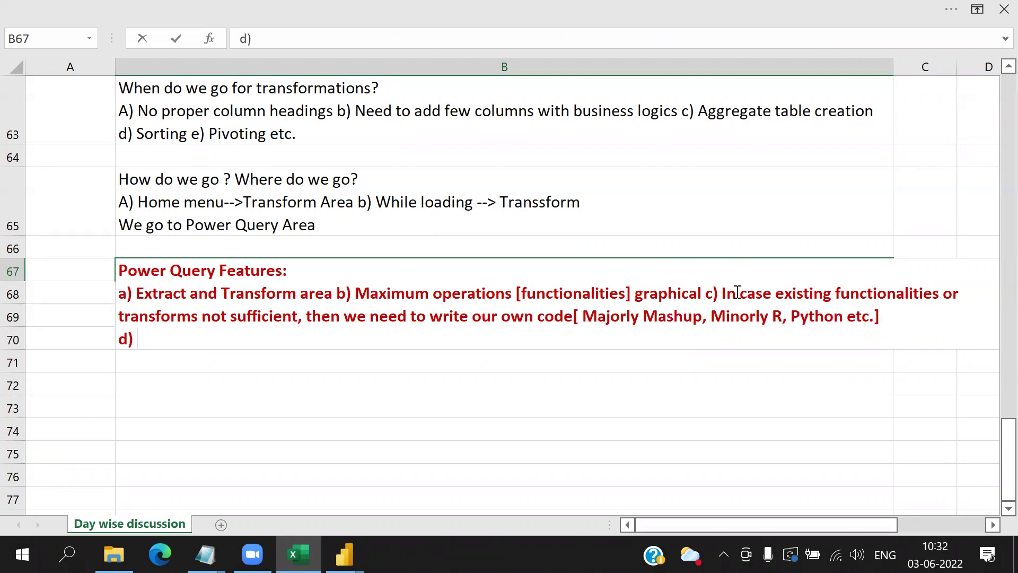
pyautogui.write('For each quer')
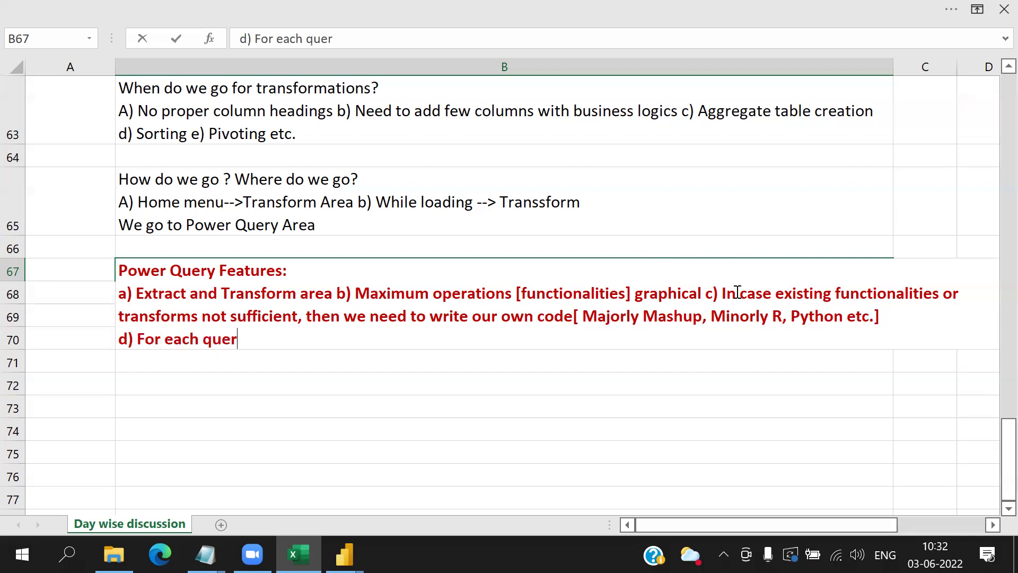
pyautogui.write('y system gene')
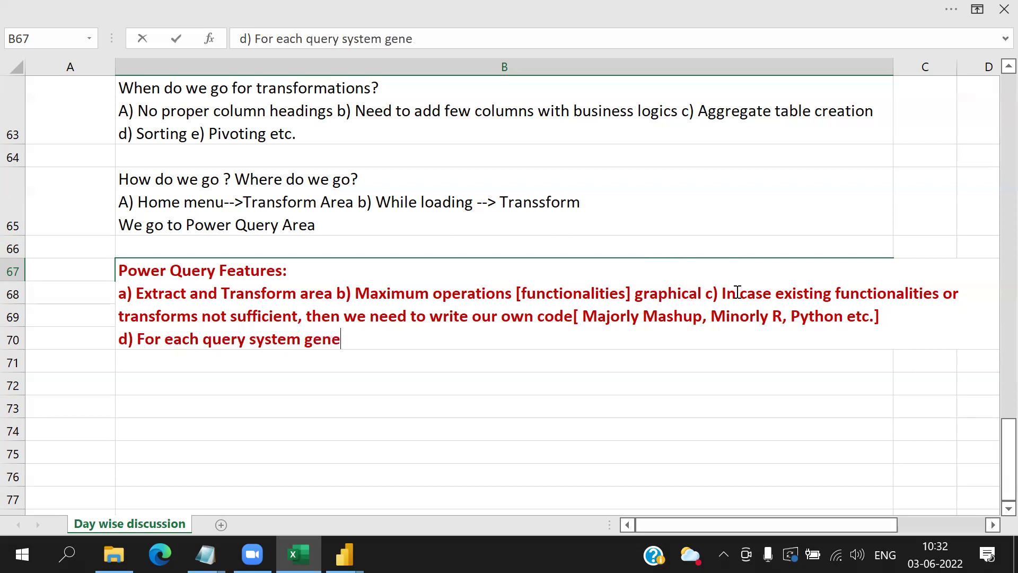
pyautogui.write('rates a mash')
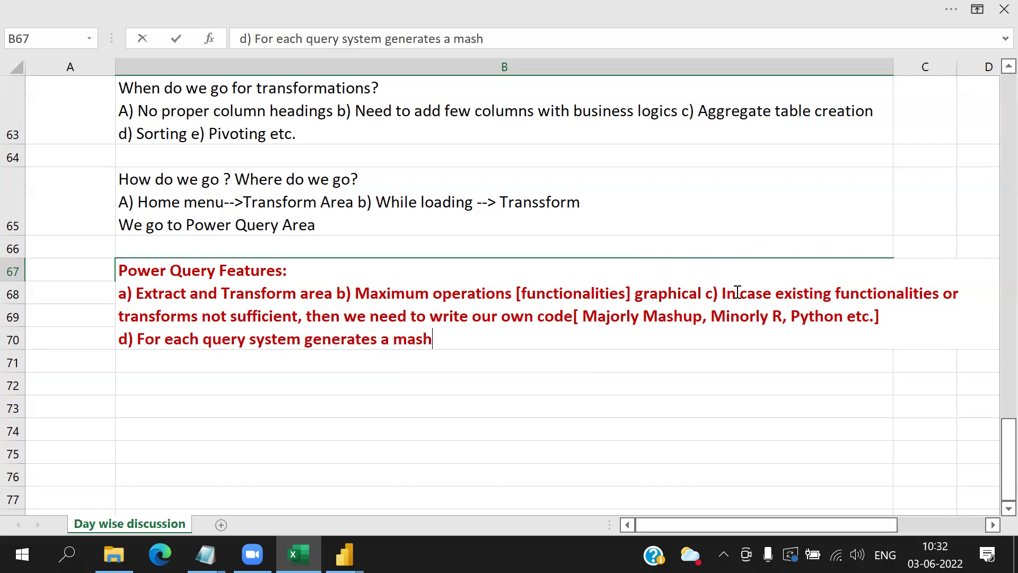
pyautogui.write('up script')
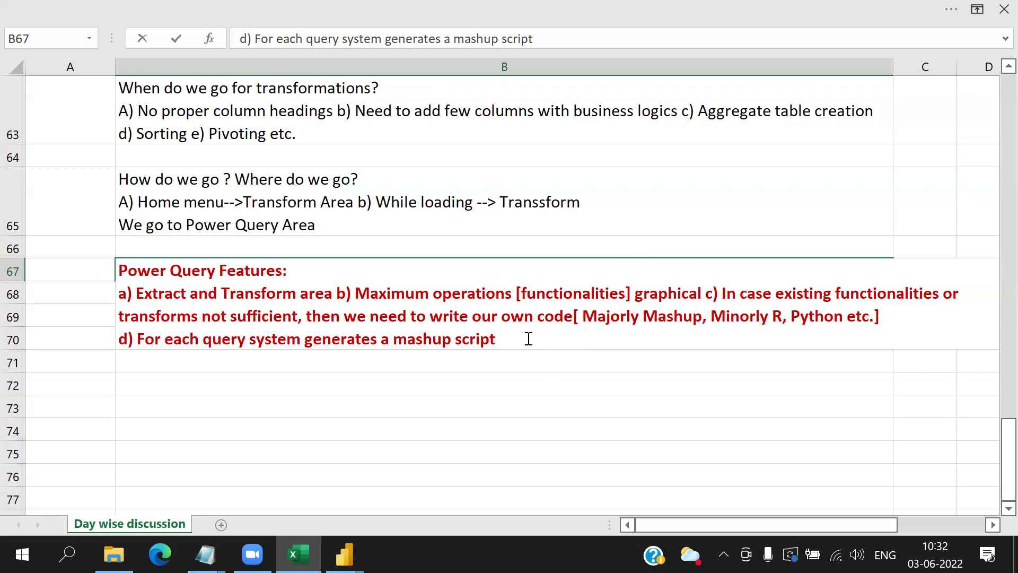
# Step: Append "[which has content from source reading onwards]" to point d) in B67 and commit the cell
pyautogui.write('[which has con')
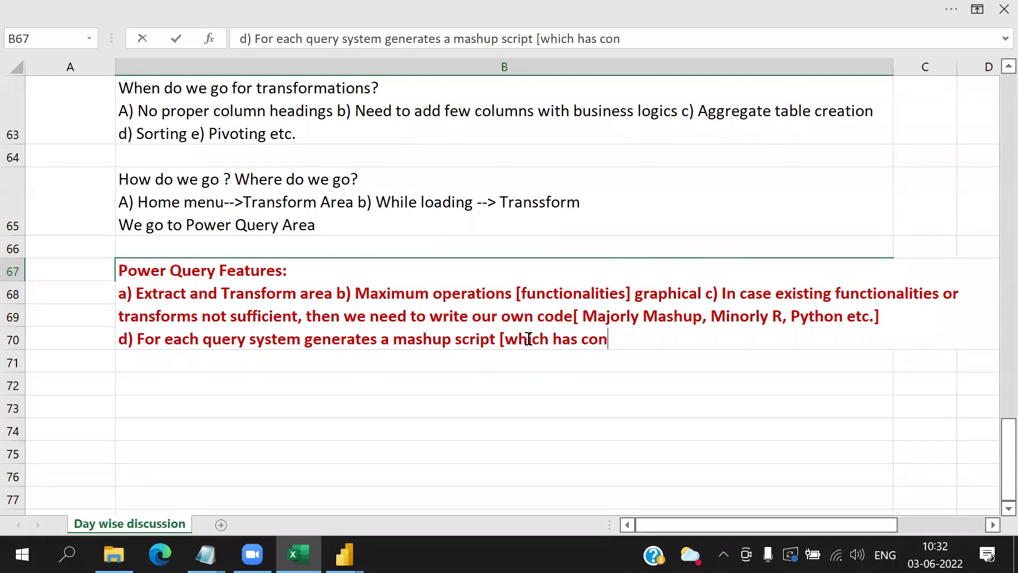
pyautogui.write('tent from ')
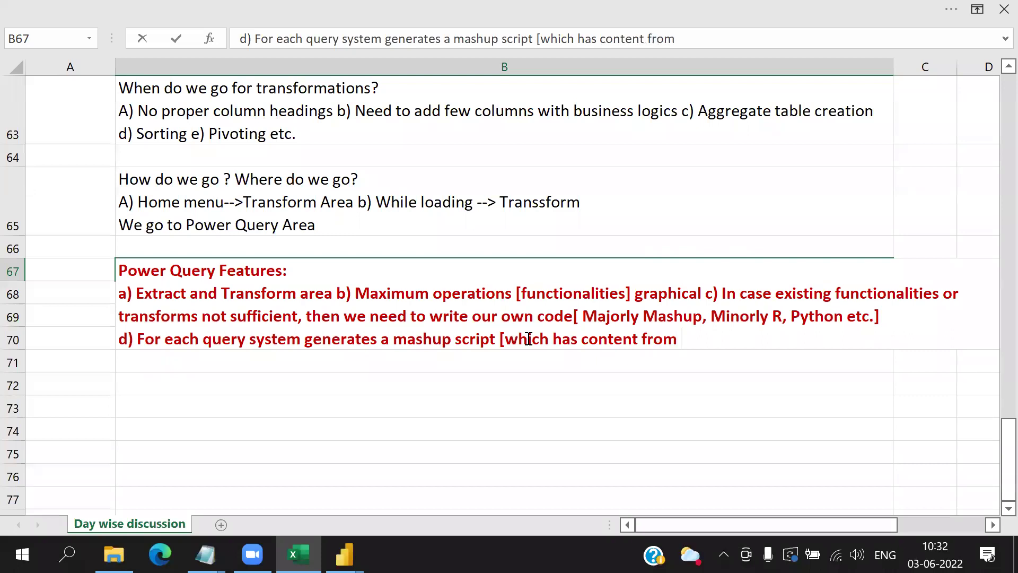
pyautogui.write('source readi')
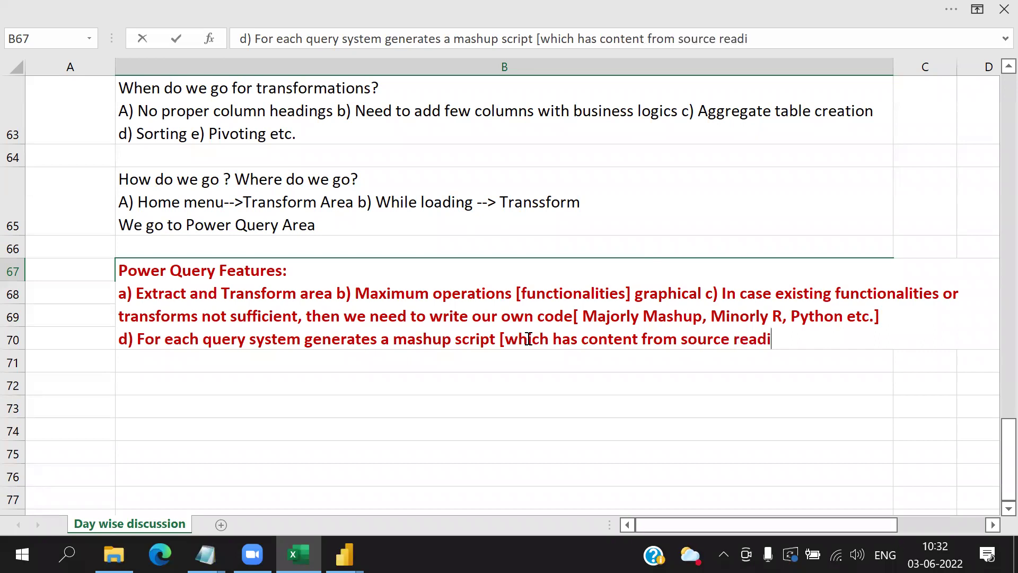
pyautogui.write('ng onwards]')
pyautogui.moveTo(582, 389); pyautogui.dragTo(432, 338)
# Step: Break the Power Query Features text in B67 so that points b) and c) each start on their own line
pyautogui.click(361, 329)
pyautogui.doubleClick(338, 316)
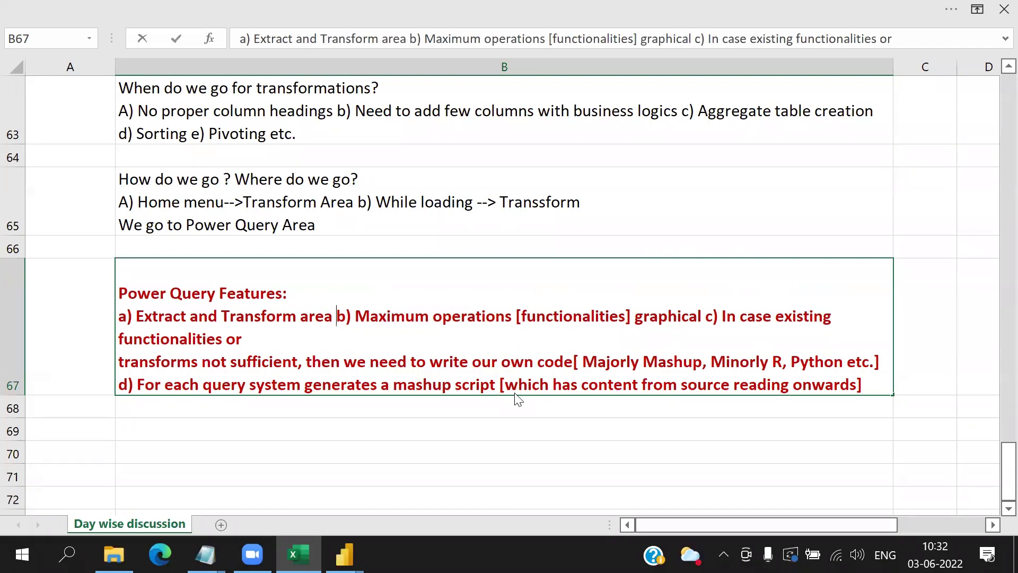
pyautogui.press('alt')
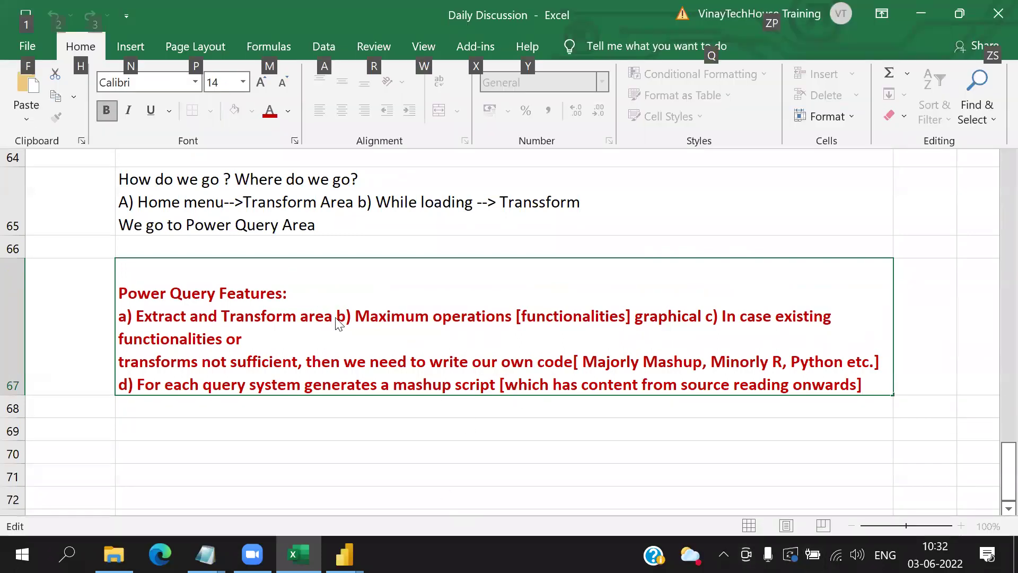
pyautogui.press('alt')
pyautogui.hotkey('alt', 'Return')
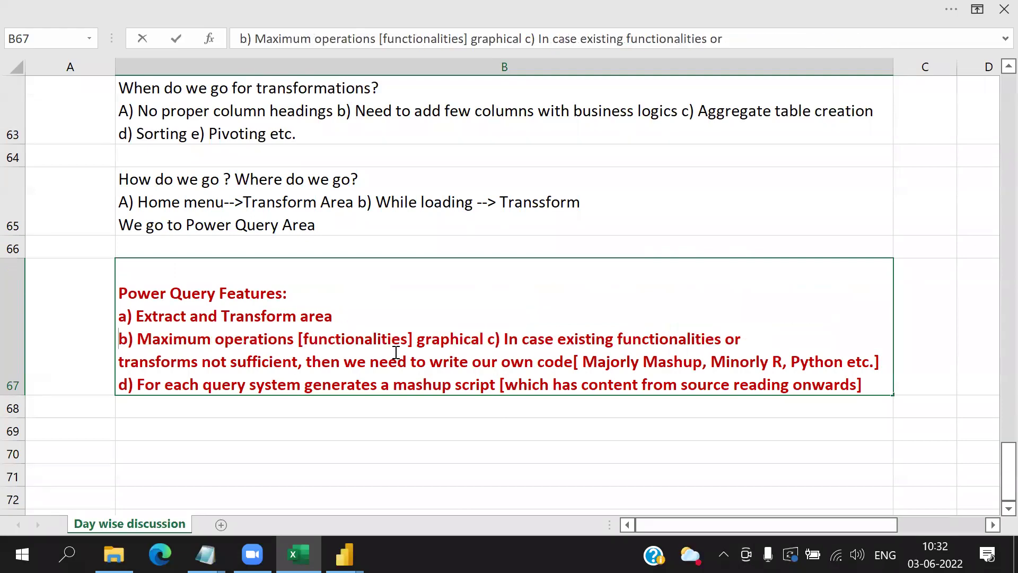
pyautogui.hotkey('alt', 'Return')
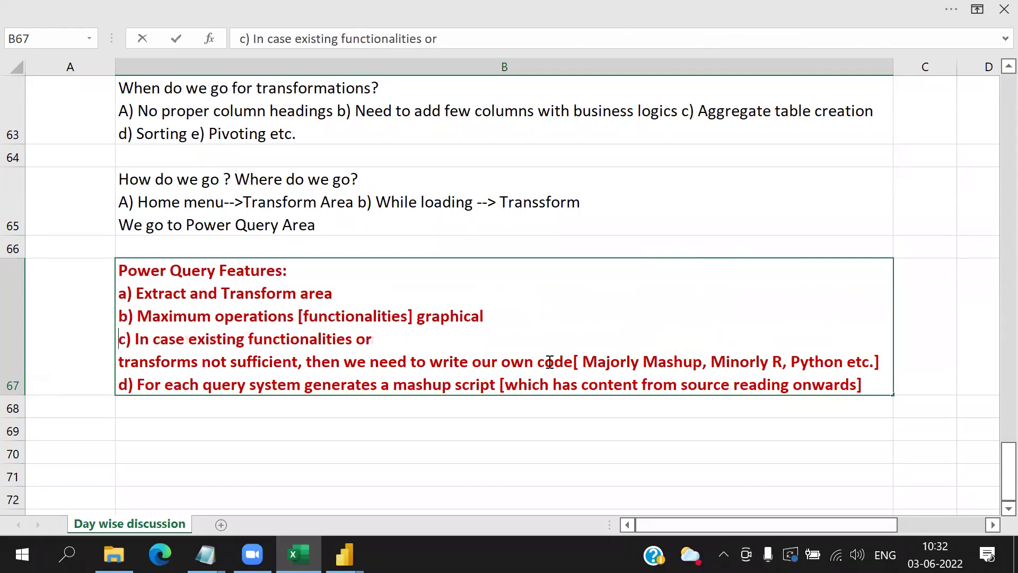
pyautogui.click(354, 323)
# Step: Format points a) to d) in B67 in dark blue without bold, leaving out the "Power Query Features:" heading
pyautogui.moveTo(118, 293); pyautogui.dragTo(865, 385)
pyautogui.rightClick(824, 387)
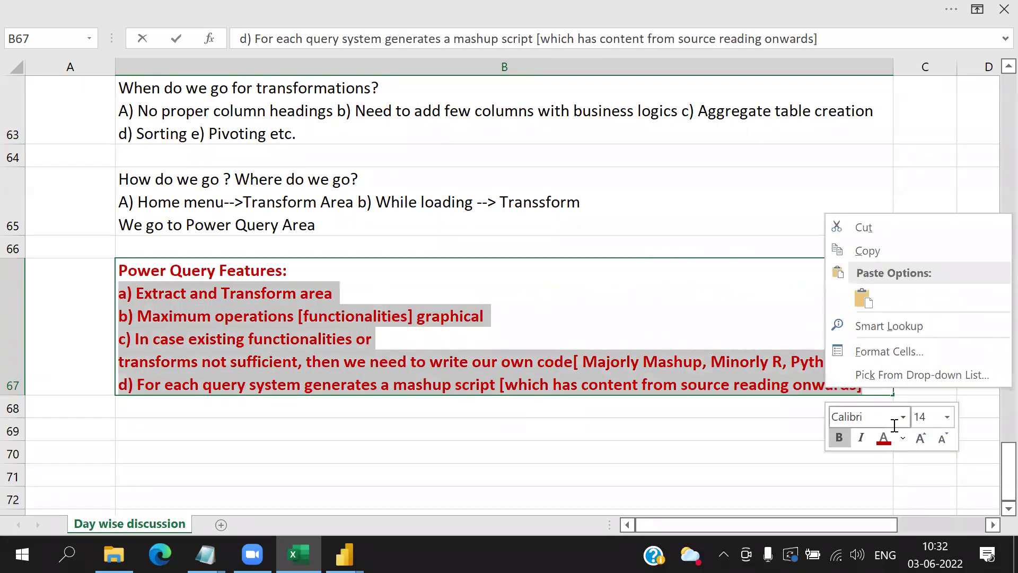
pyautogui.click(904, 442)
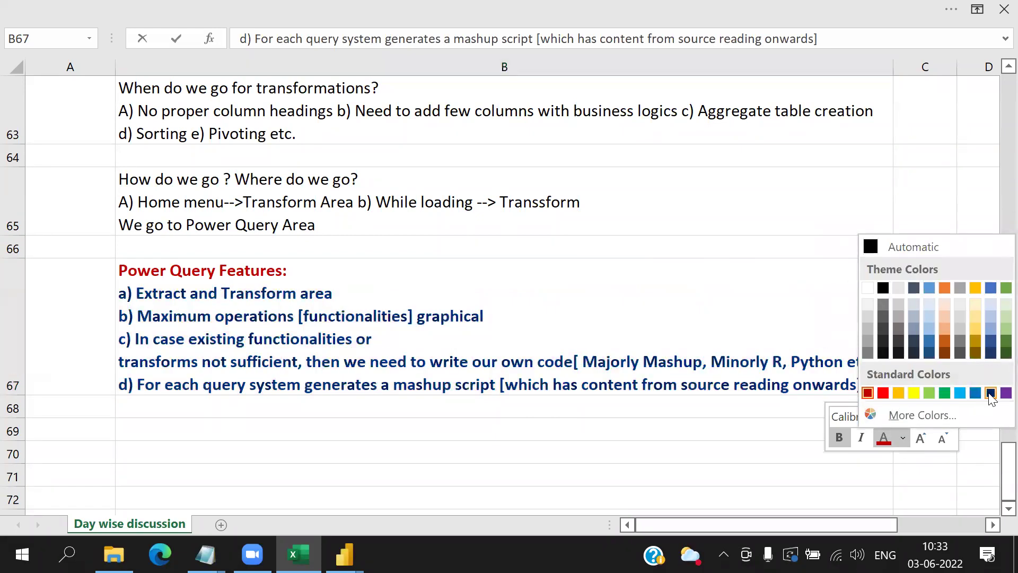
pyautogui.click(986, 393)
pyautogui.click(839, 438)
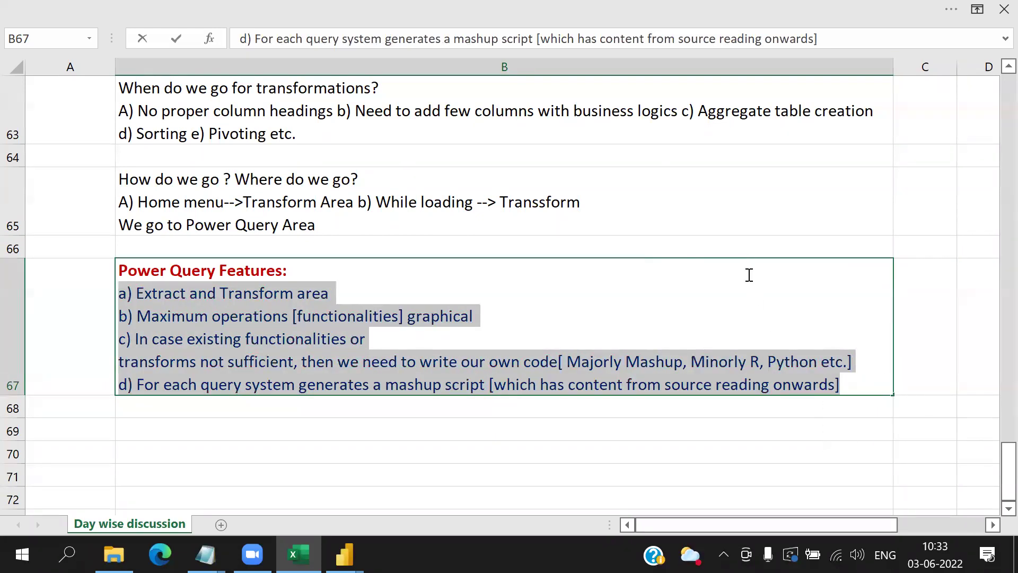
# Step: Open the font choices for the text of points a) to d) in B67
pyautogui.rightClick(779, 383)
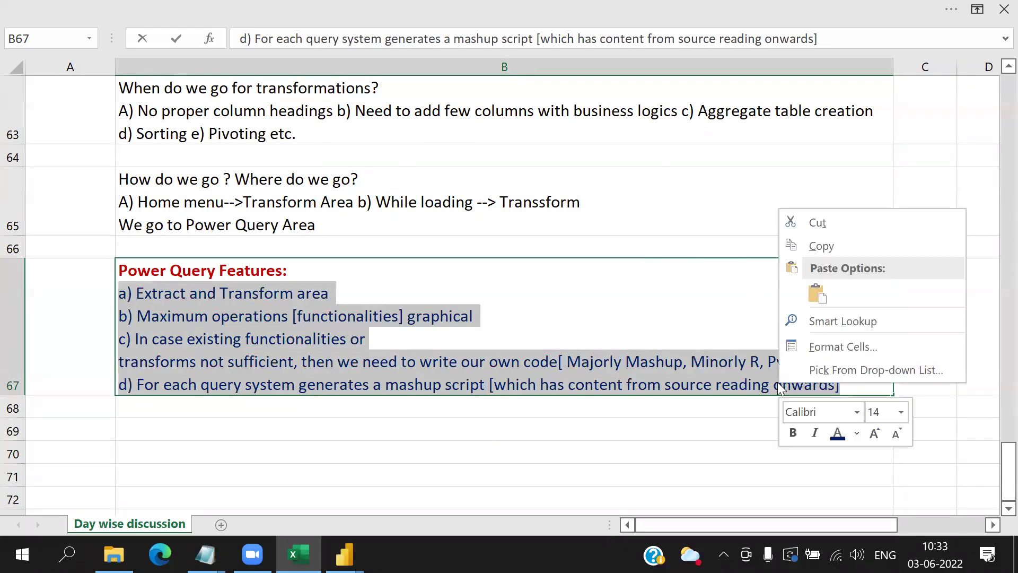
pyautogui.click(857, 413)
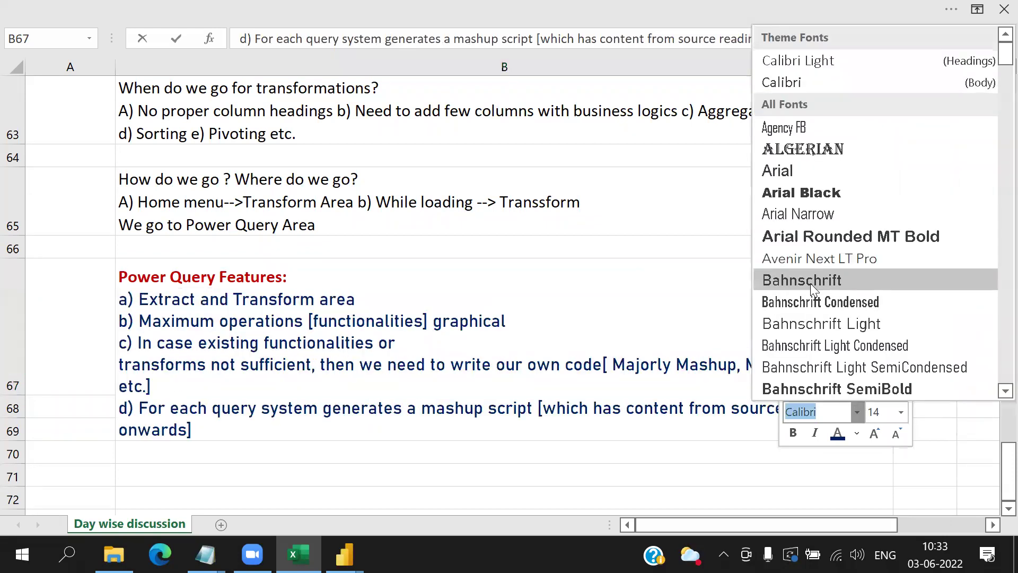